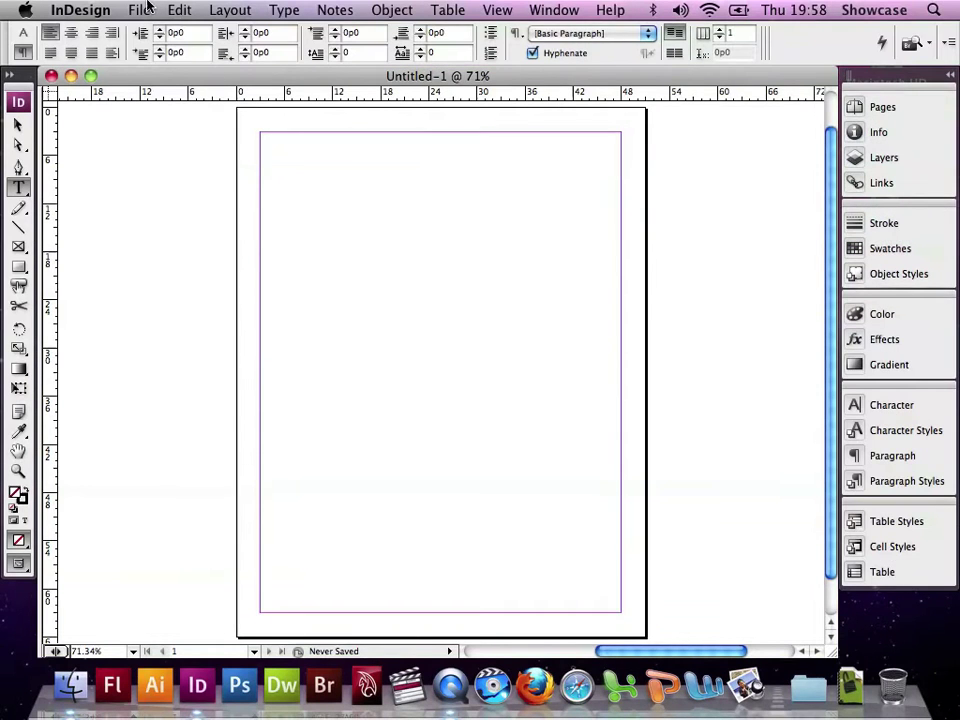
Open the 05_a.indd newsletter lesson file
left_click(142, 9)
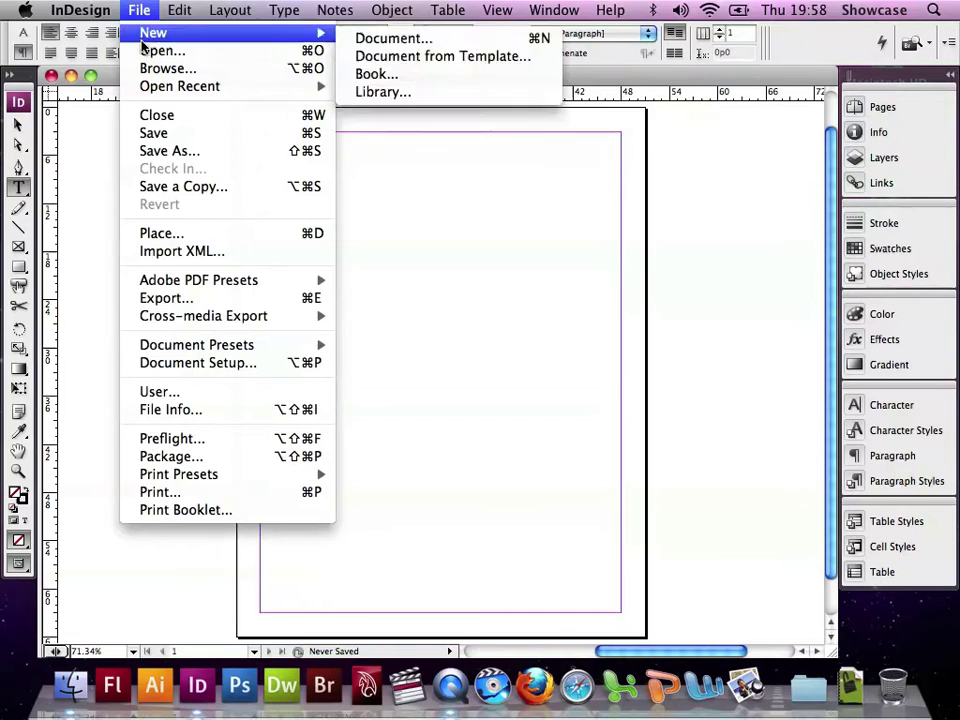
left_click(141, 50)
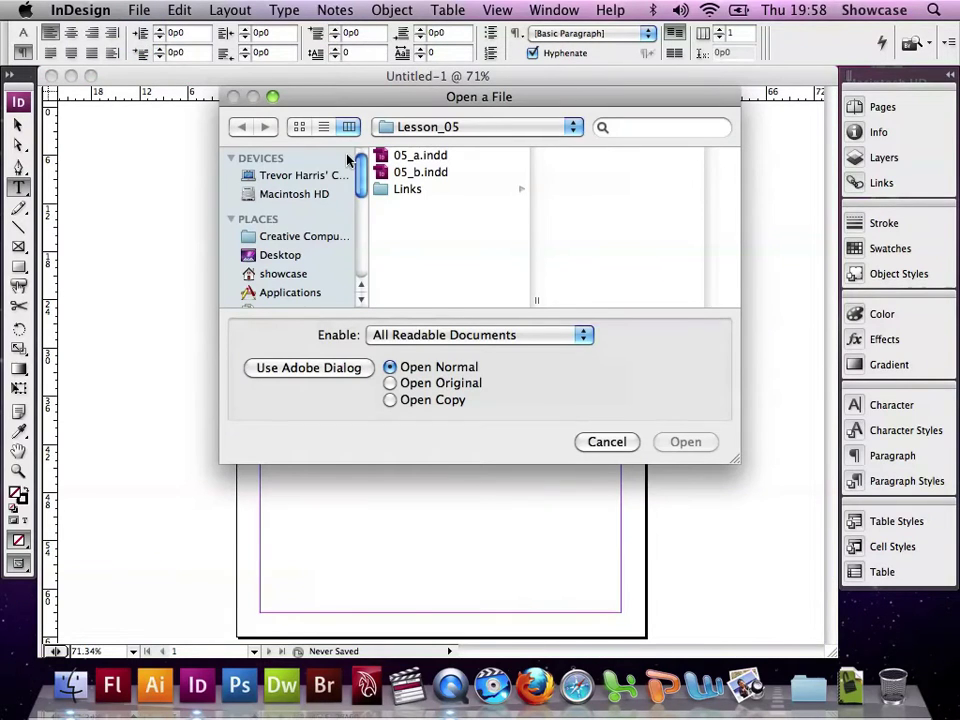
left_click(395, 156)
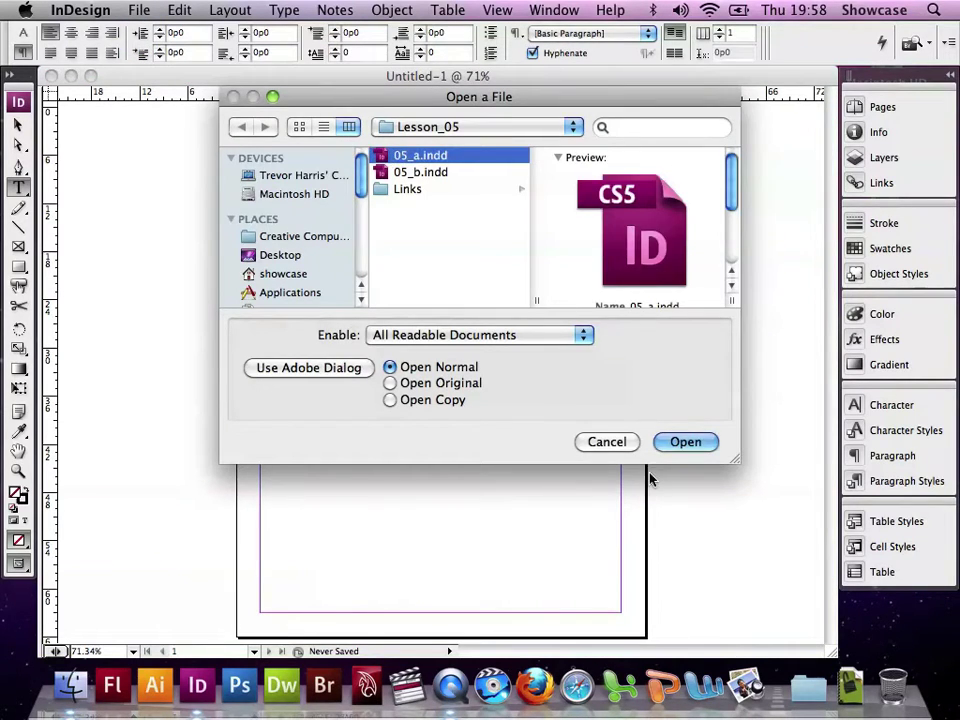
left_click(682, 446)
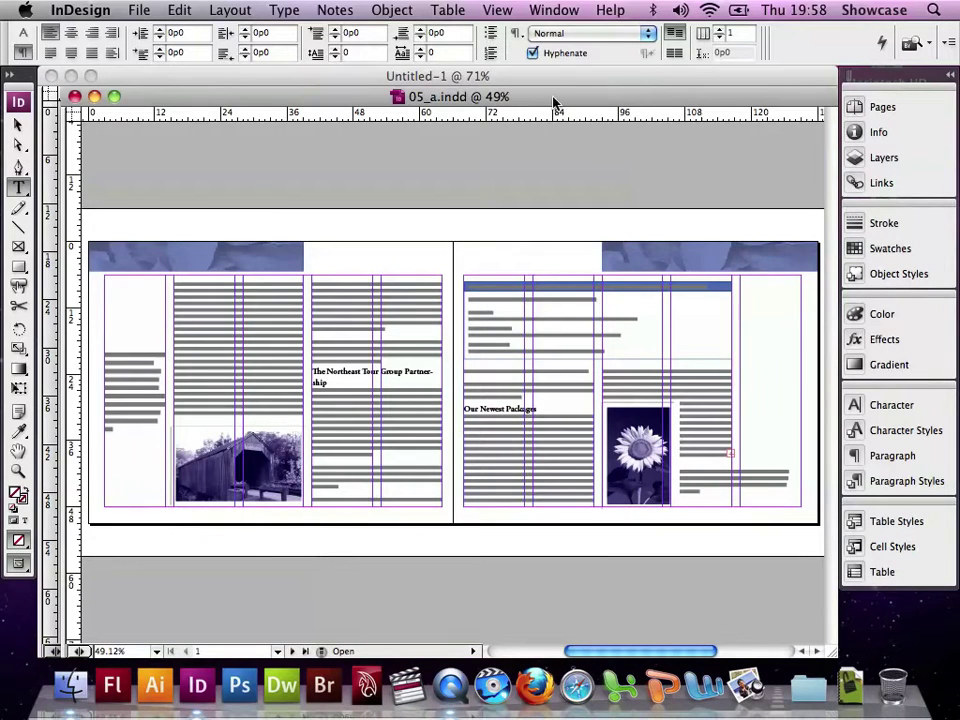
Fit the spread in the window and maximise the document window to fill the screen
left_click(497, 10)
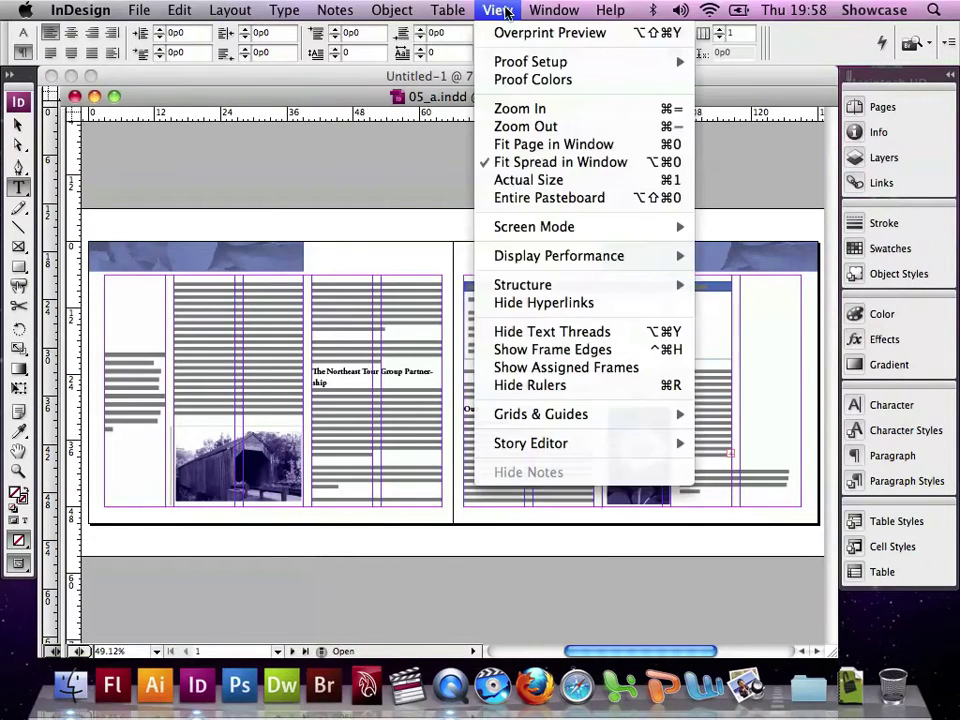
left_click(538, 162)
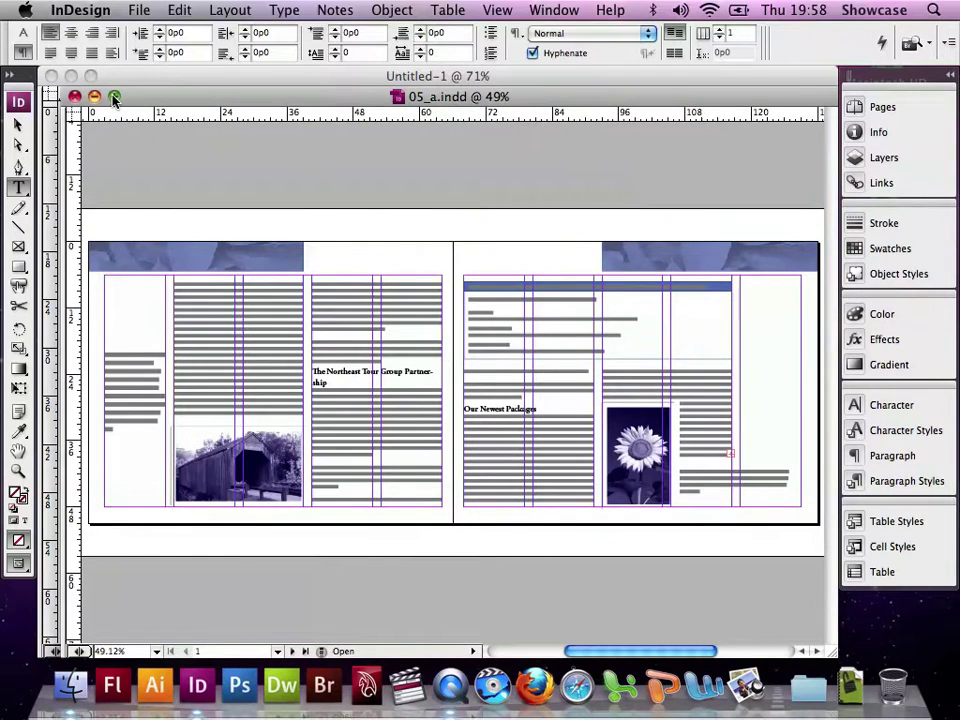
left_click(114, 97)
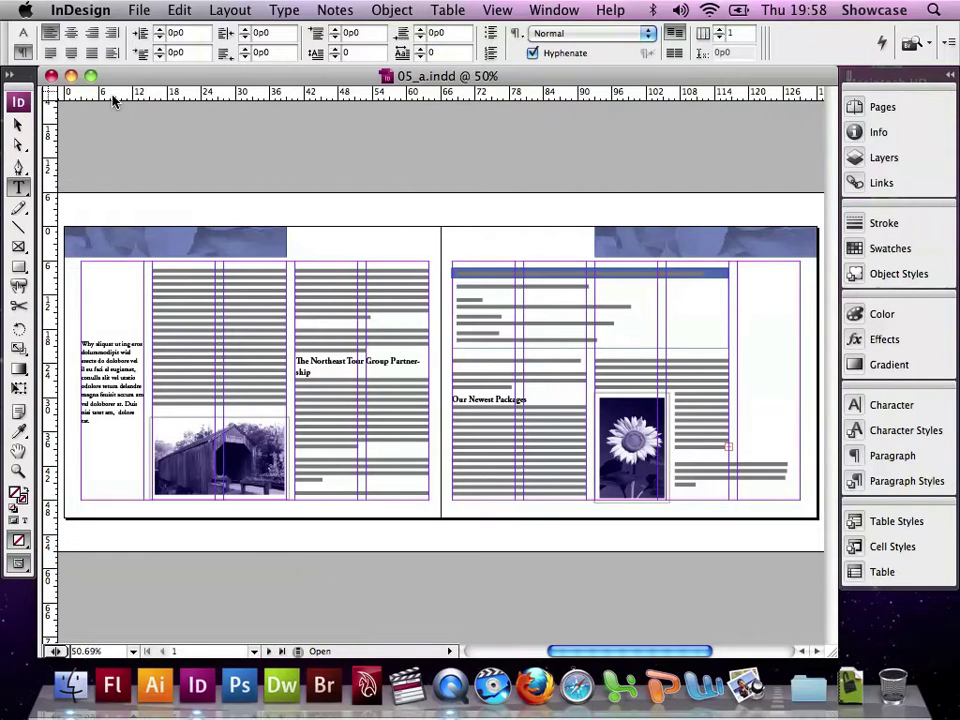
Use Save As to rename 05_a to 05_report.indd and save it into Documents
left_click(139, 10)
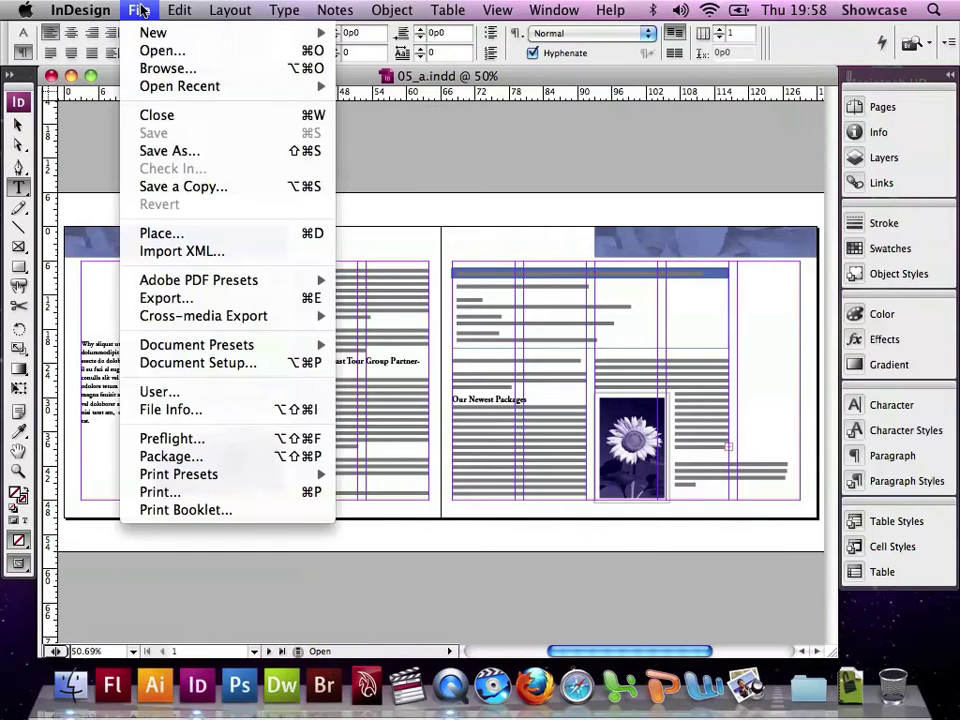
left_click(156, 150)
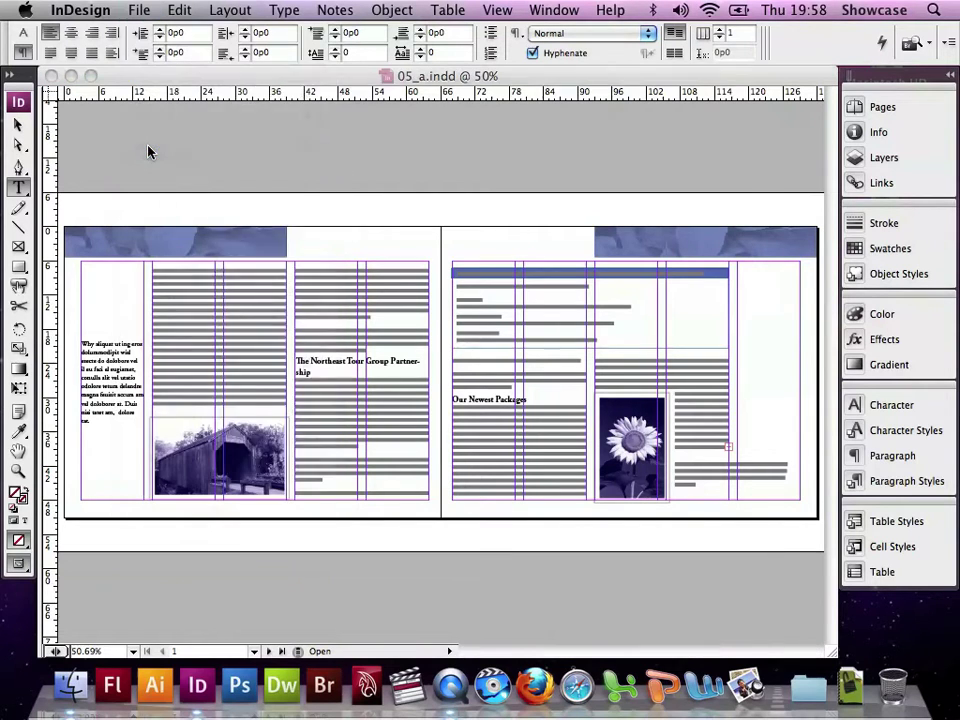
left_click(397, 142)
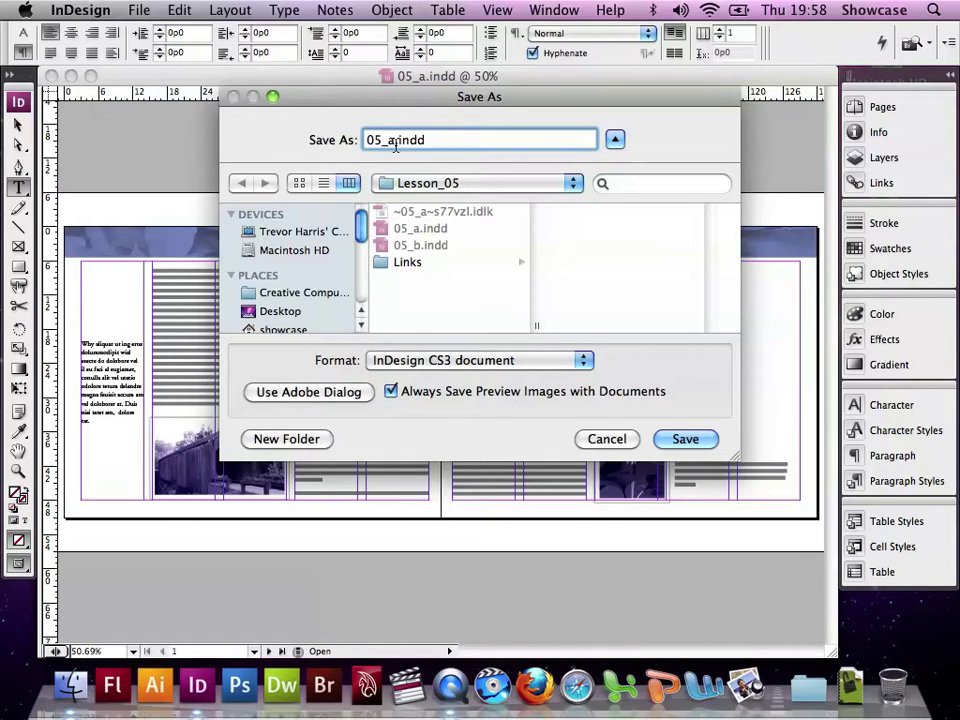
key("BackSpace")
type("report")
scroll(332, 292, "down", 5)
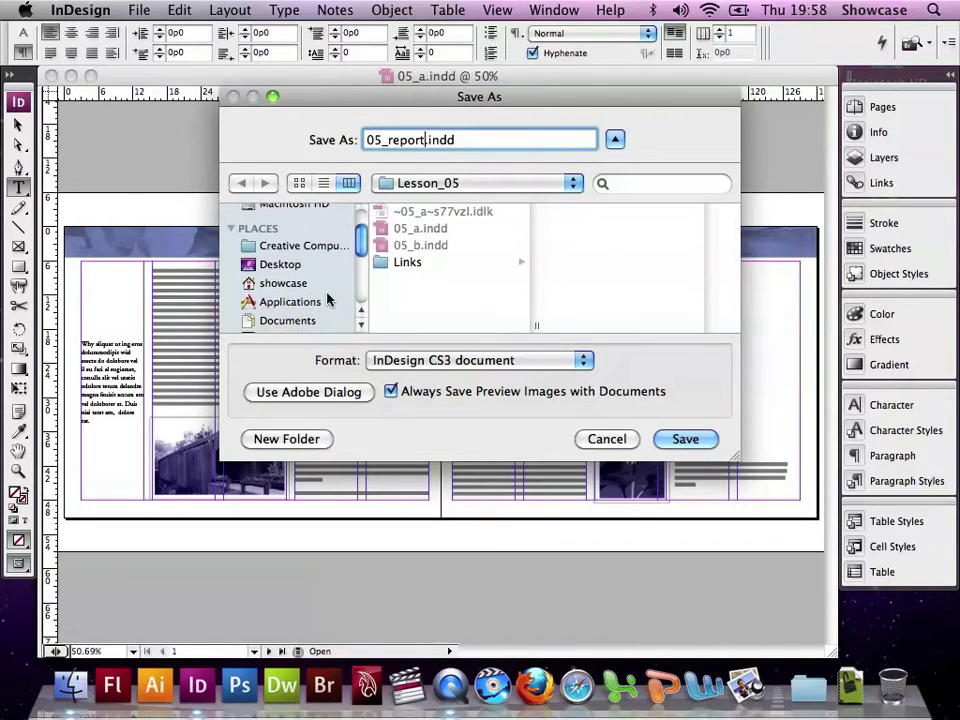
left_click(295, 312)
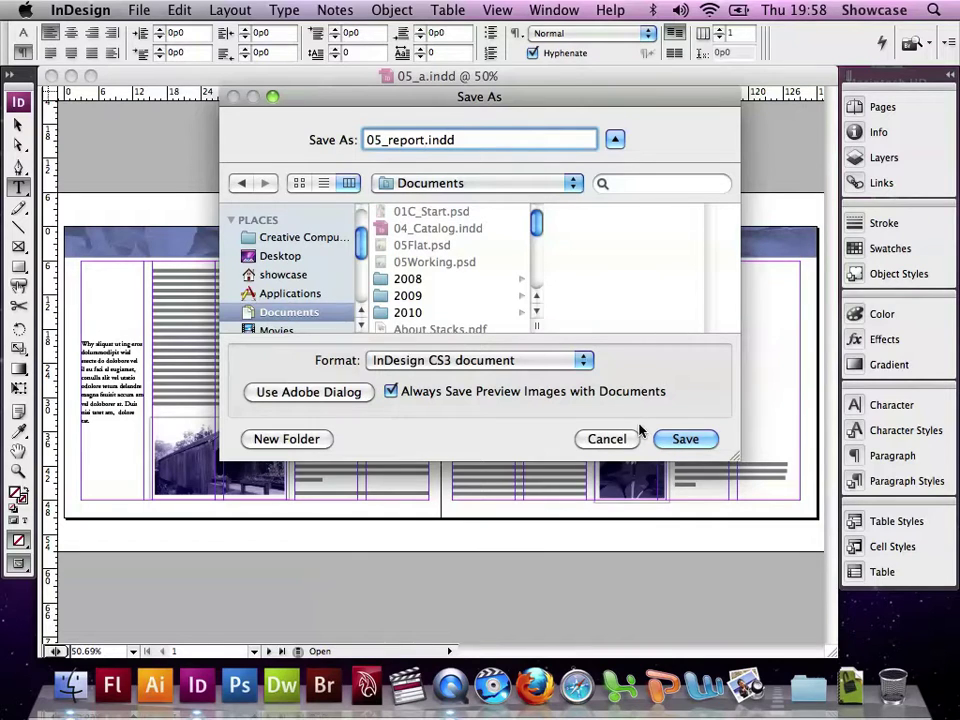
left_click(683, 439)
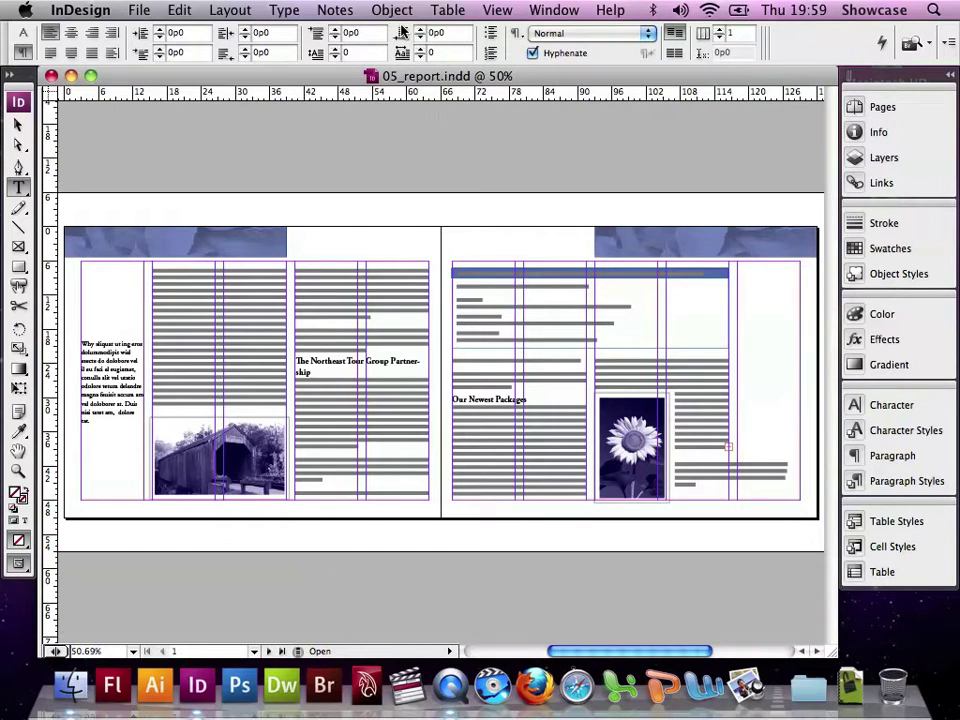
left_click(228, 9)
left_click(230, 61)
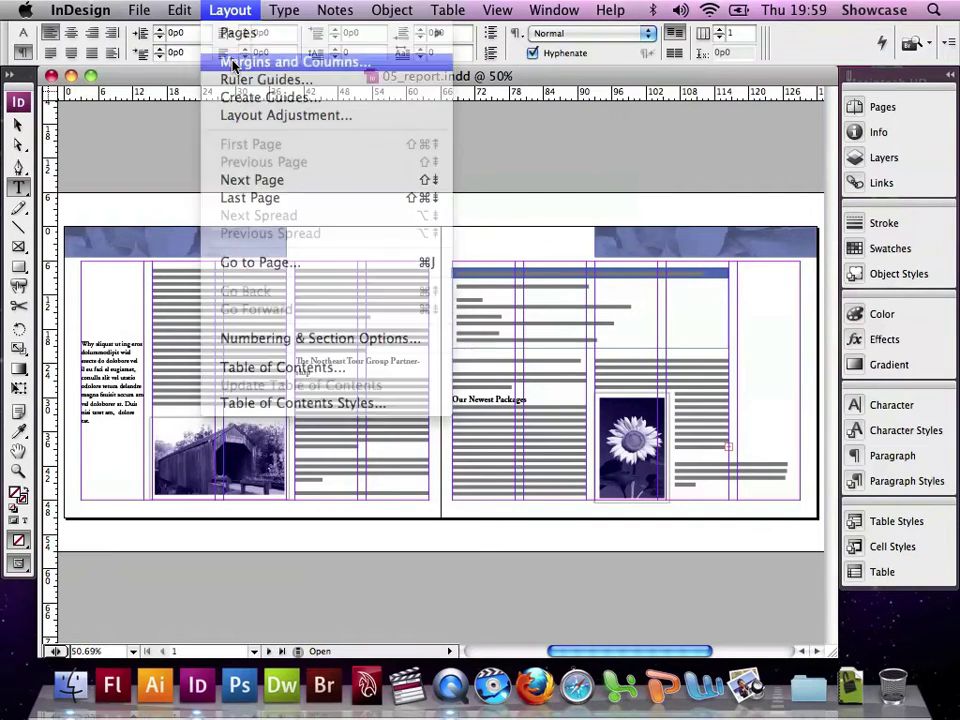
left_click(390, 340)
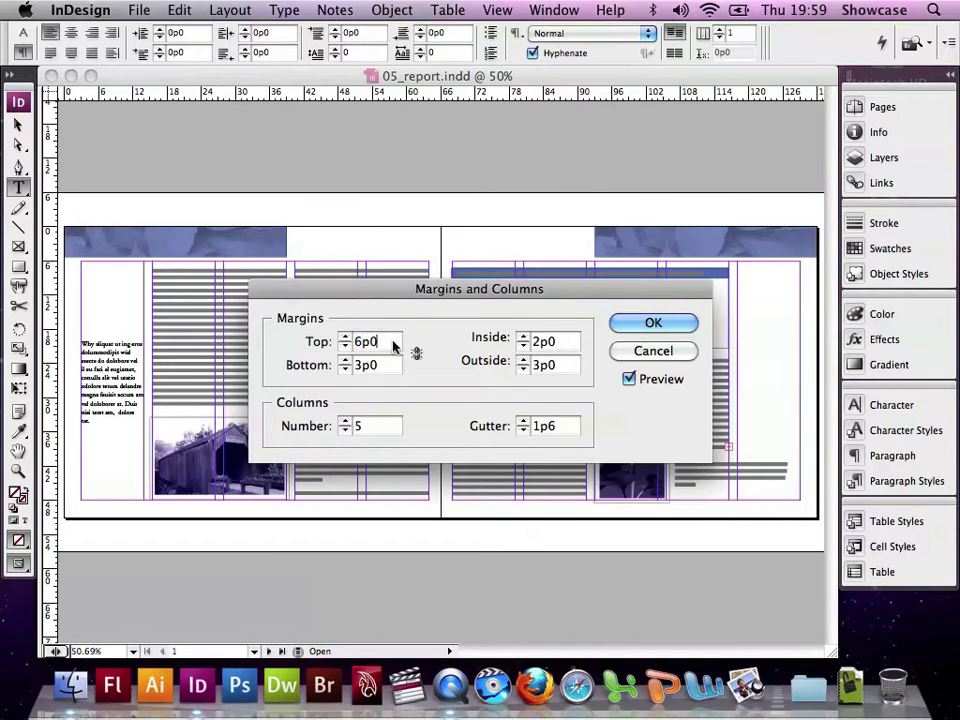
double_click(366, 341)
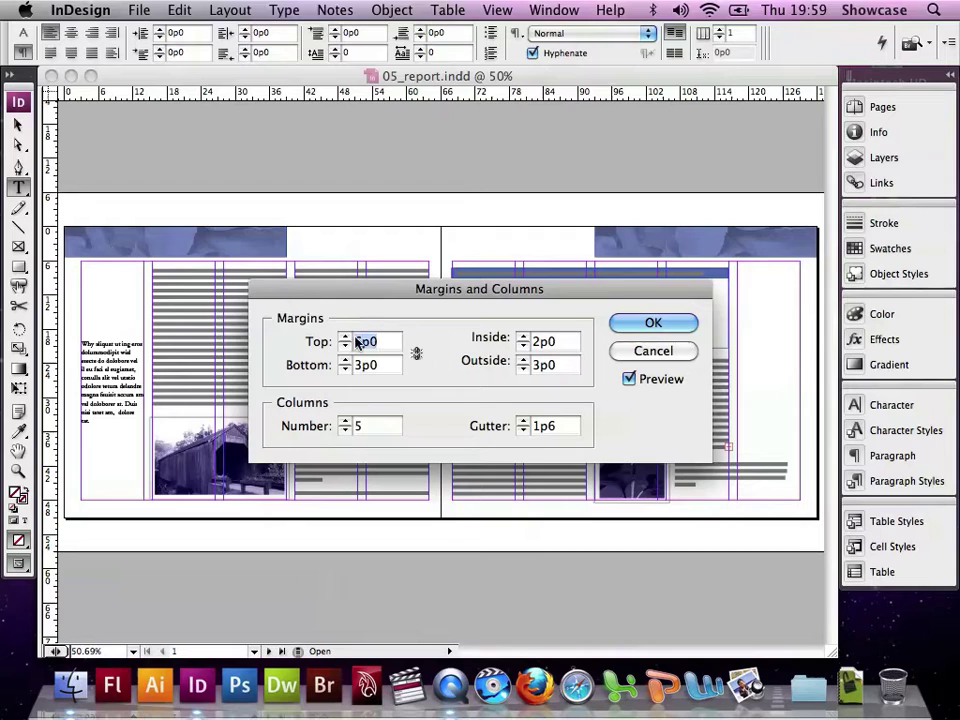
left_click(624, 351)
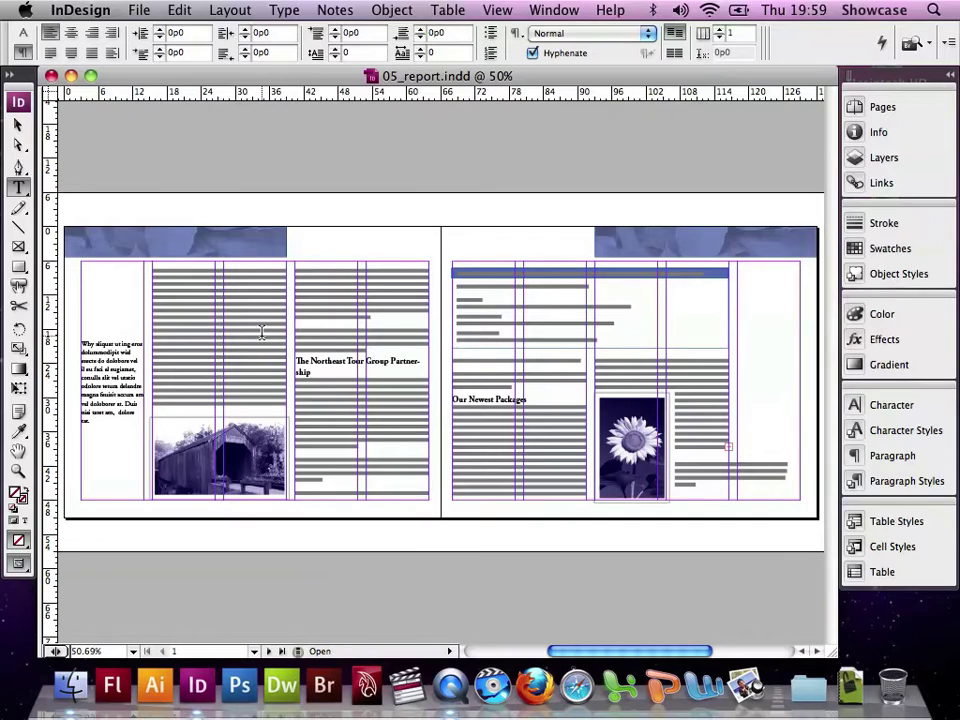
left_click(171, 293)
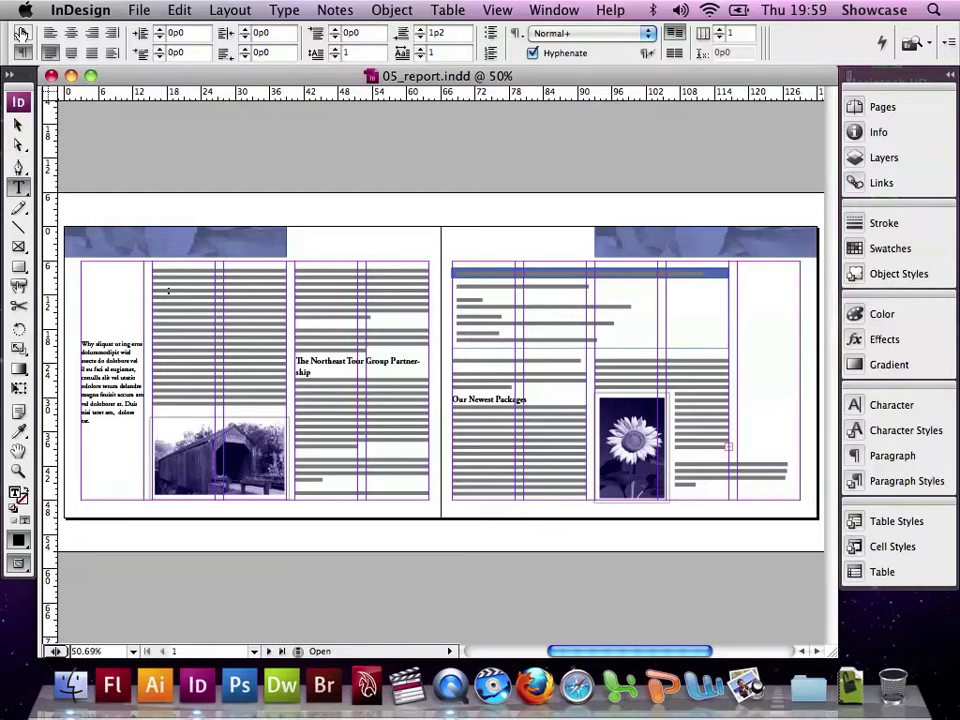
Show the character formatting controls and select the body text's 14 pt leading value
left_click(20, 32)
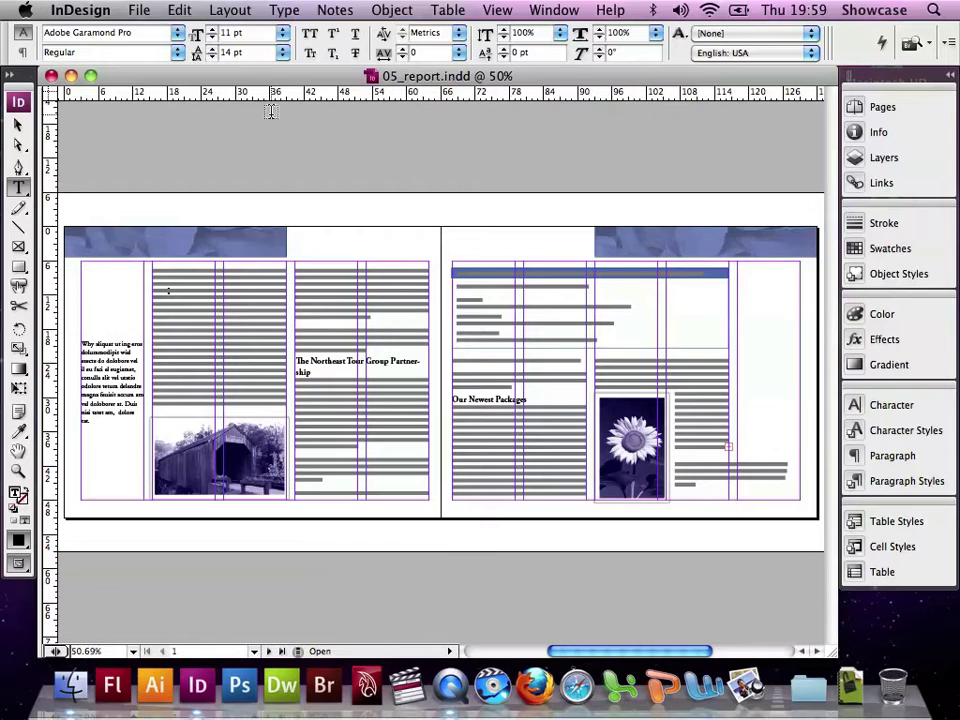
left_click(222, 53)
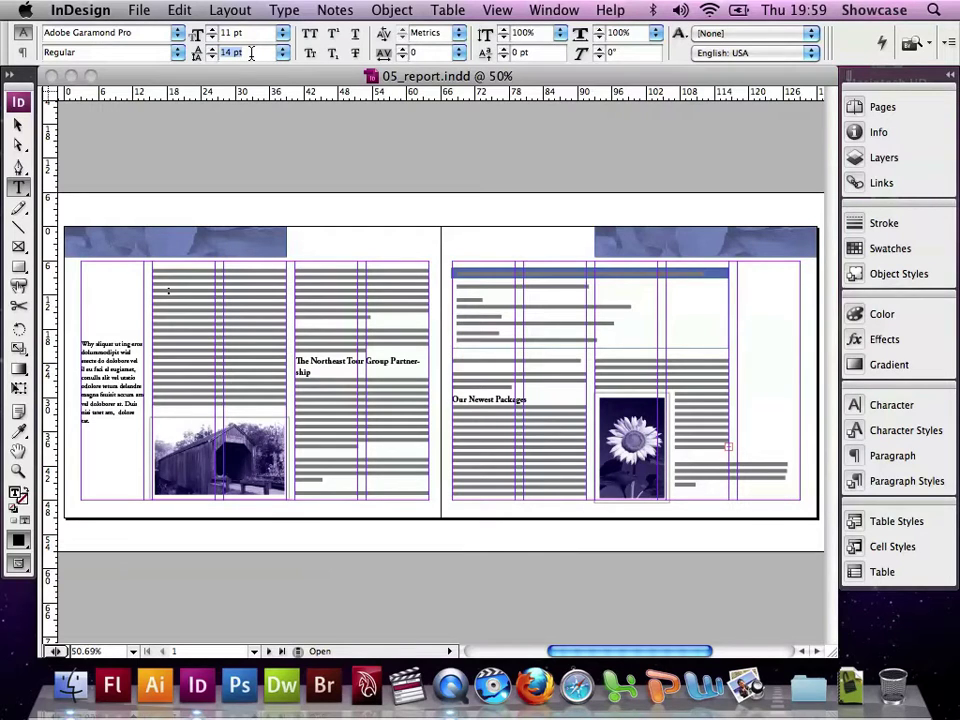
In Grids preferences, set baseline grid Start to 6p0, Increment to 1p2, View Threshold 100%
left_click(97, 12)
mouse_move(103, 71)
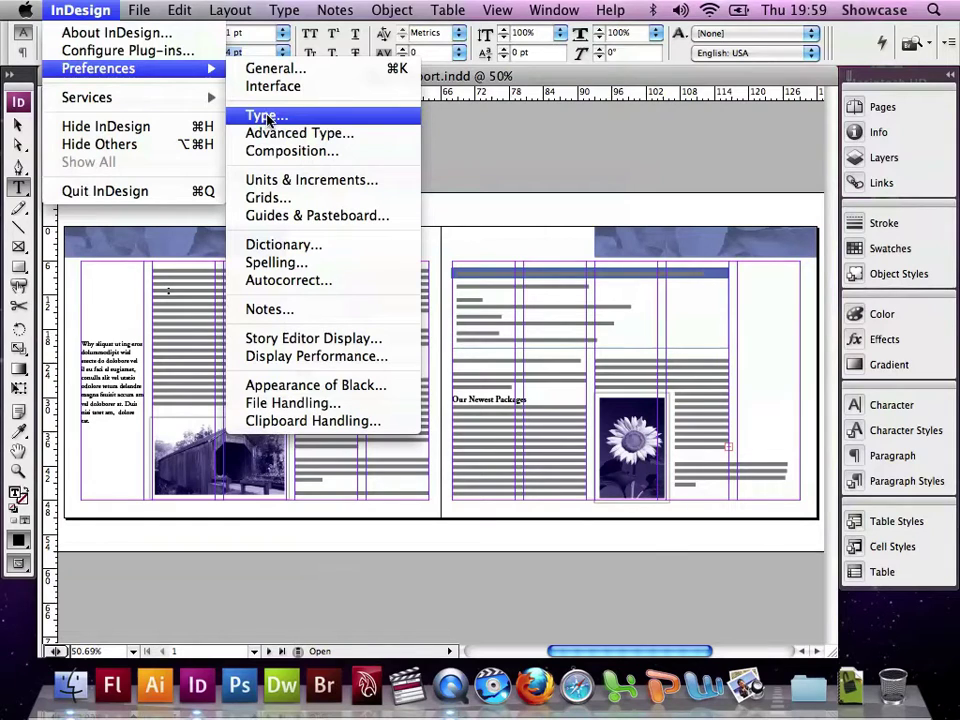
left_click(268, 198)
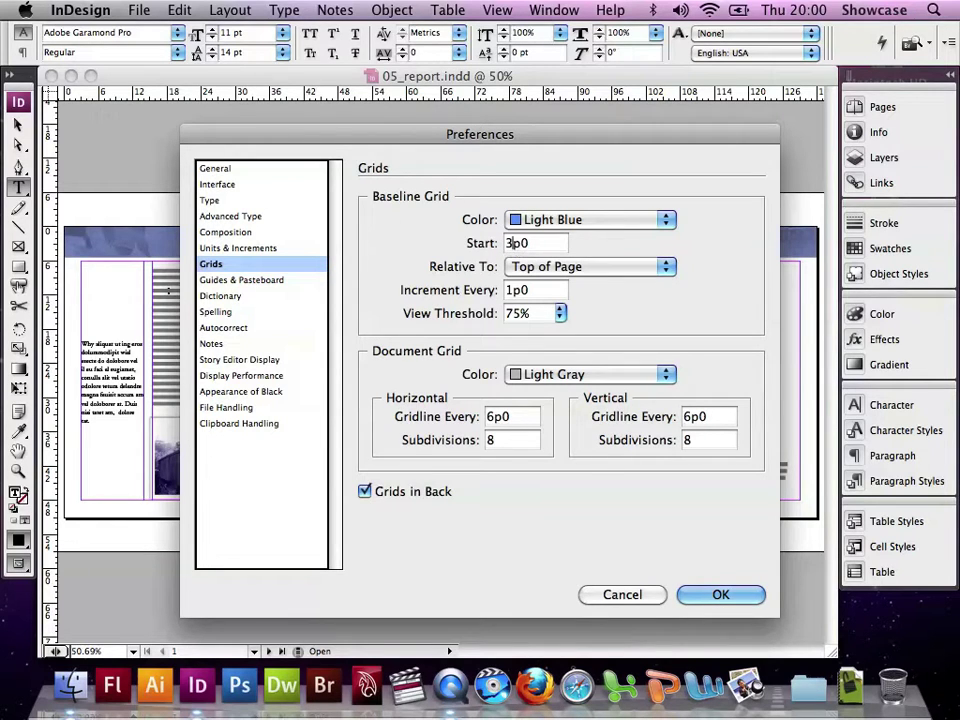
double_click(509, 243)
type("6p0")
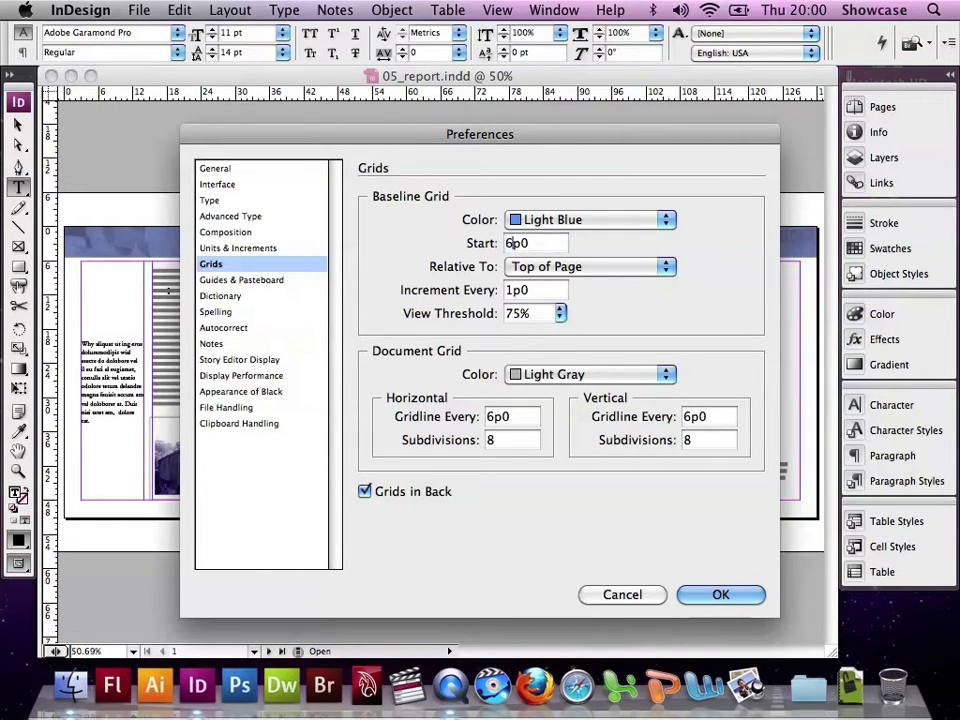
double_click(517, 290)
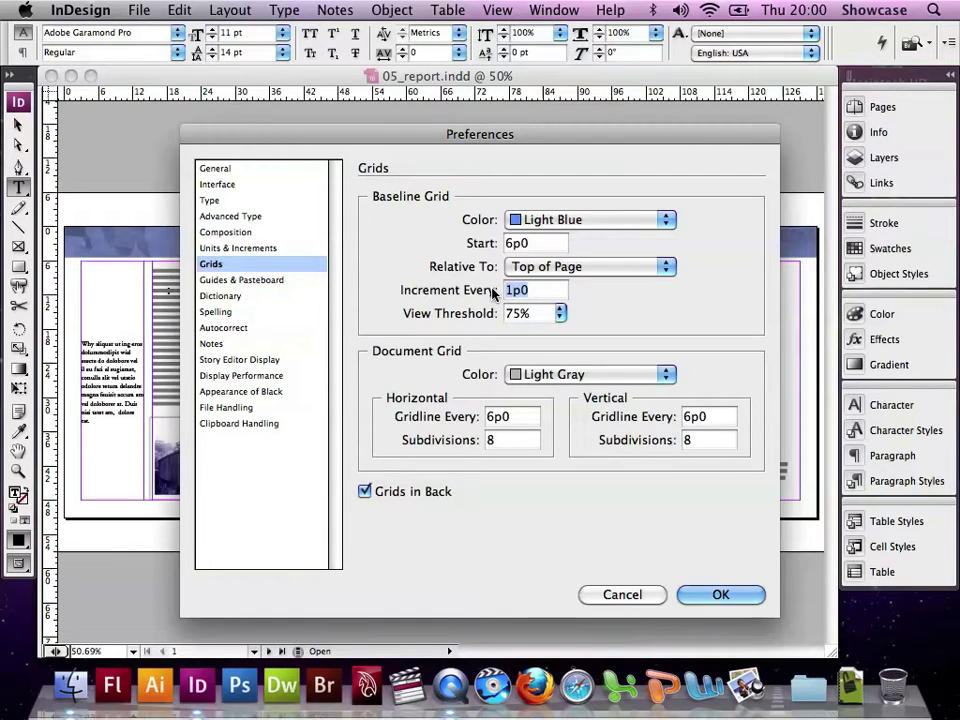
type("1")
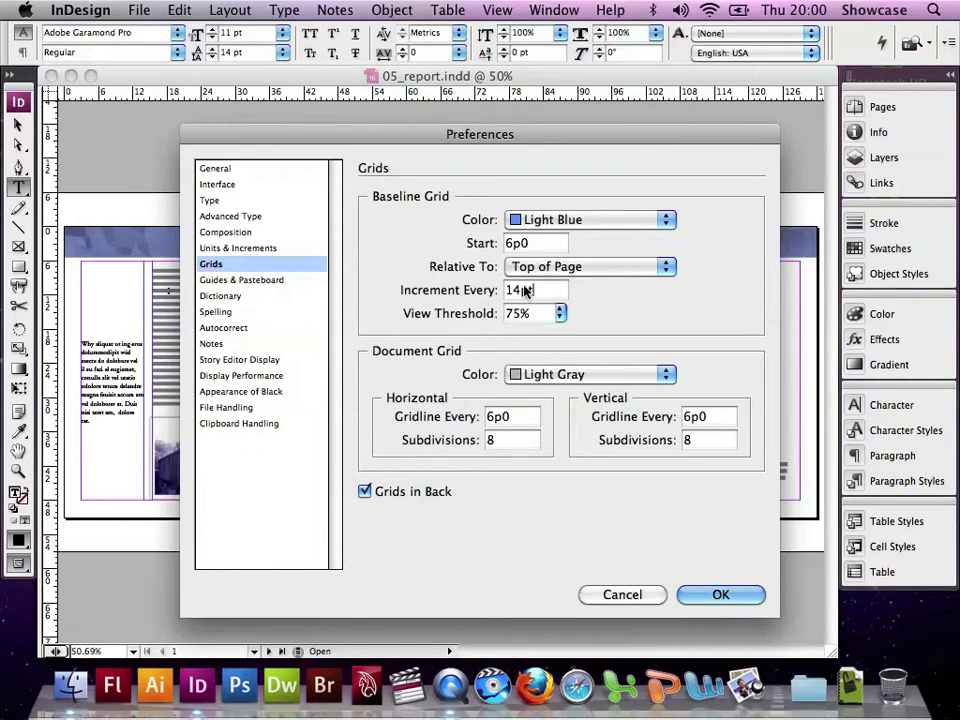
left_click(559, 313)
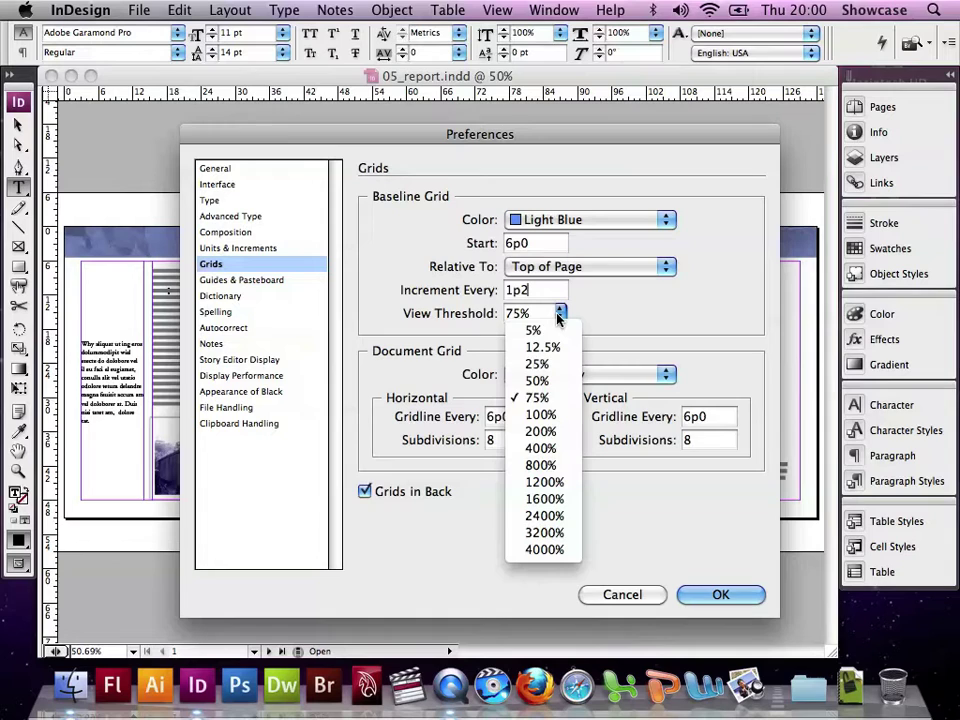
left_click(540, 416)
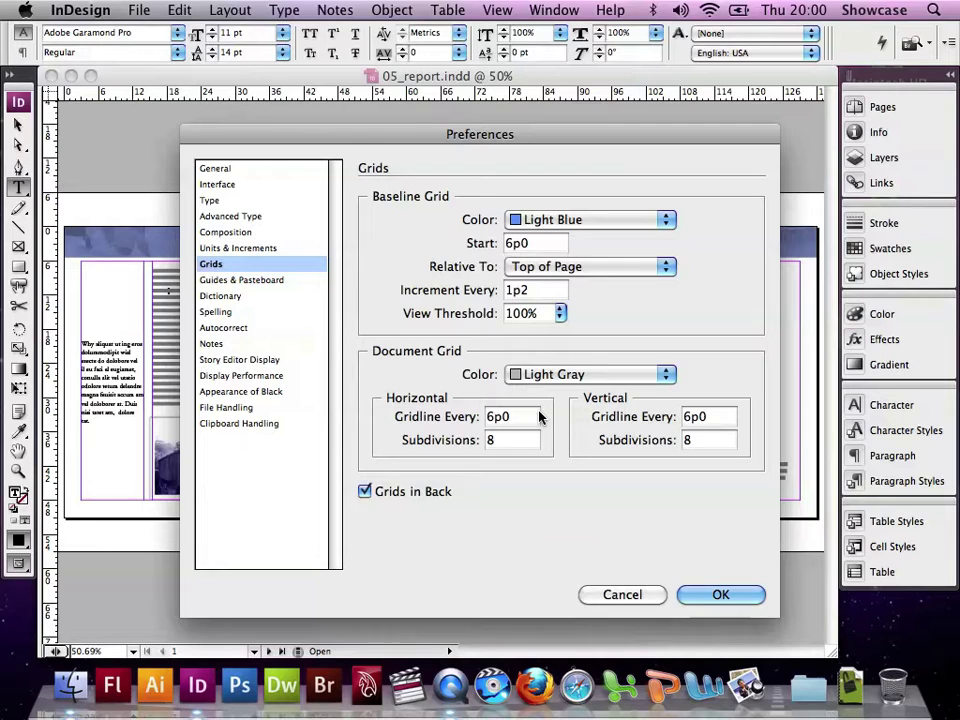
left_click(720, 598)
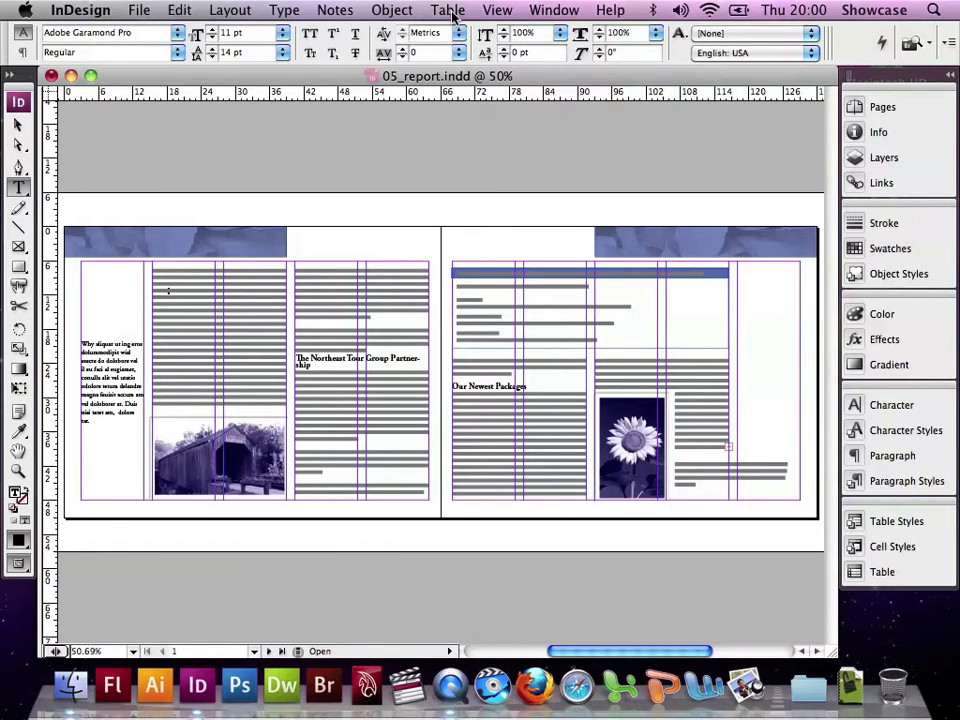
Turn on Show Baseline Grid from the View menu's Grids & Guides options
left_click(497, 12)
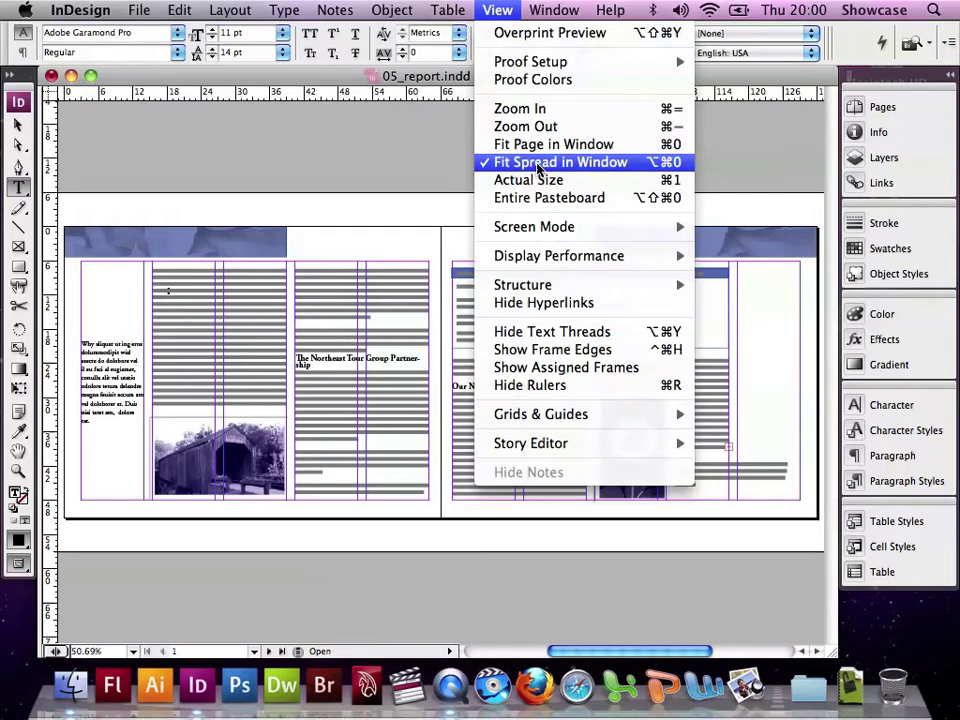
mouse_move(558, 412)
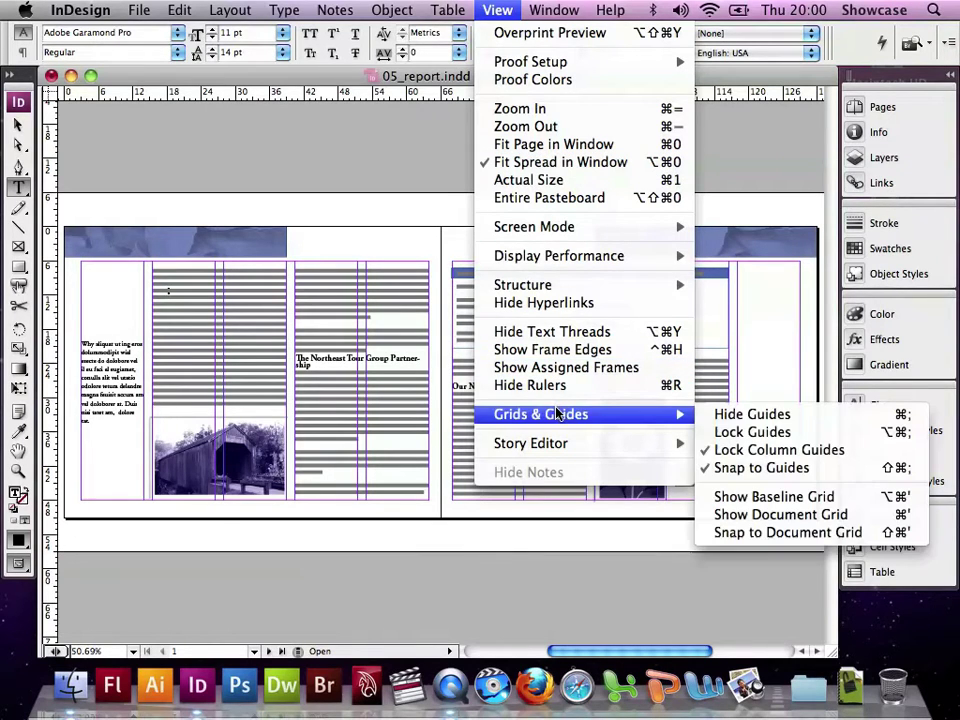
left_click(765, 508)
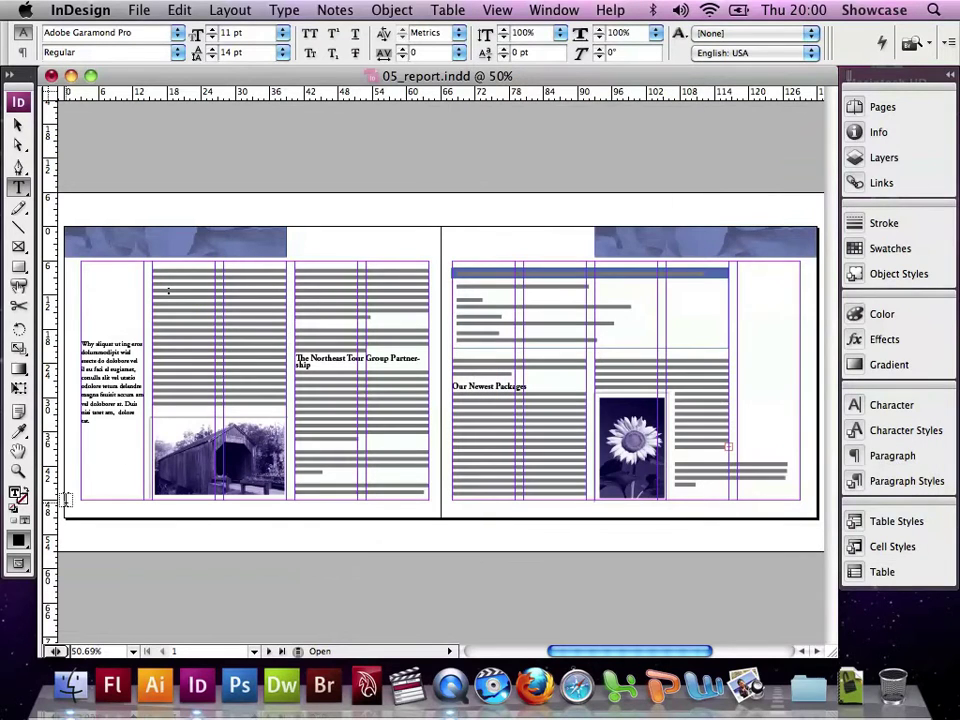
Zoom in twice on the left page's columns and place the text cursor in the body story
left_click(18, 470)
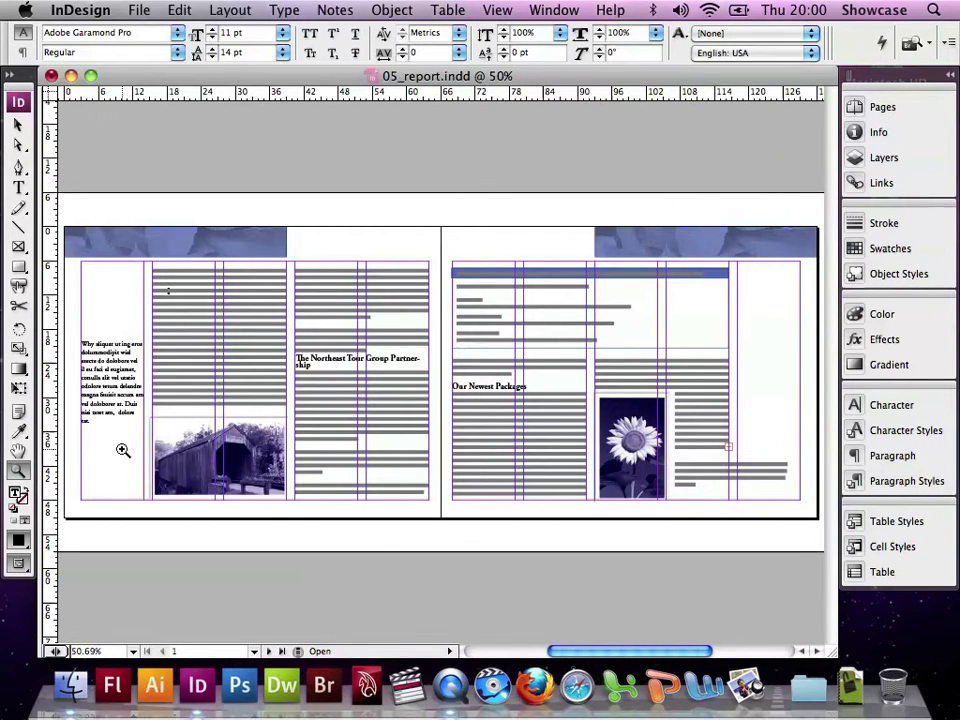
left_click(218, 340)
left_click(436, 348)
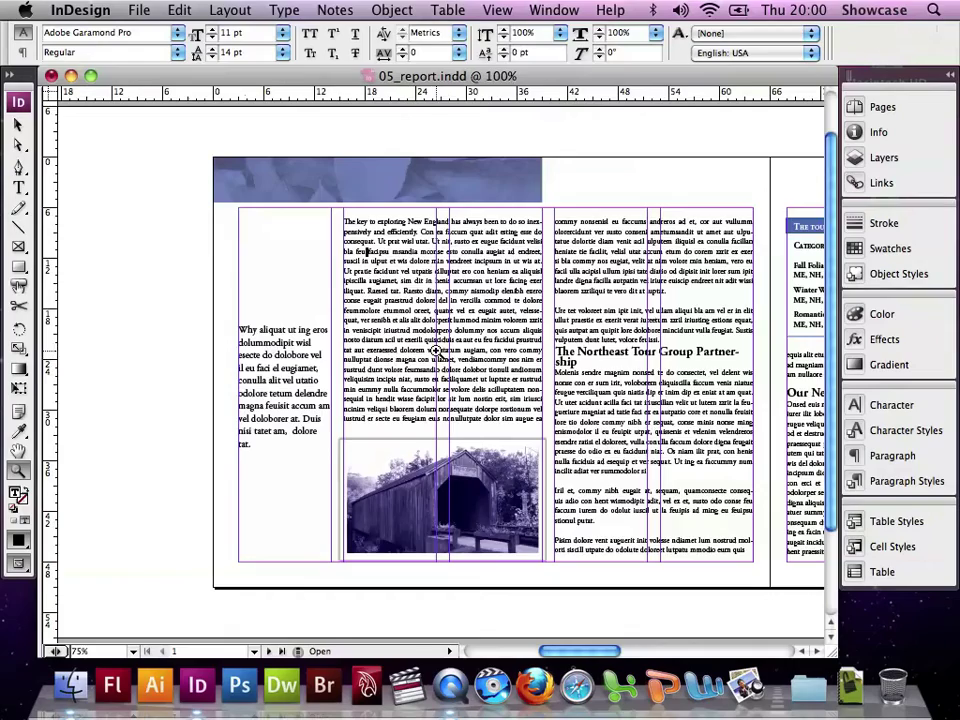
scroll(436, 348, "right", 5)
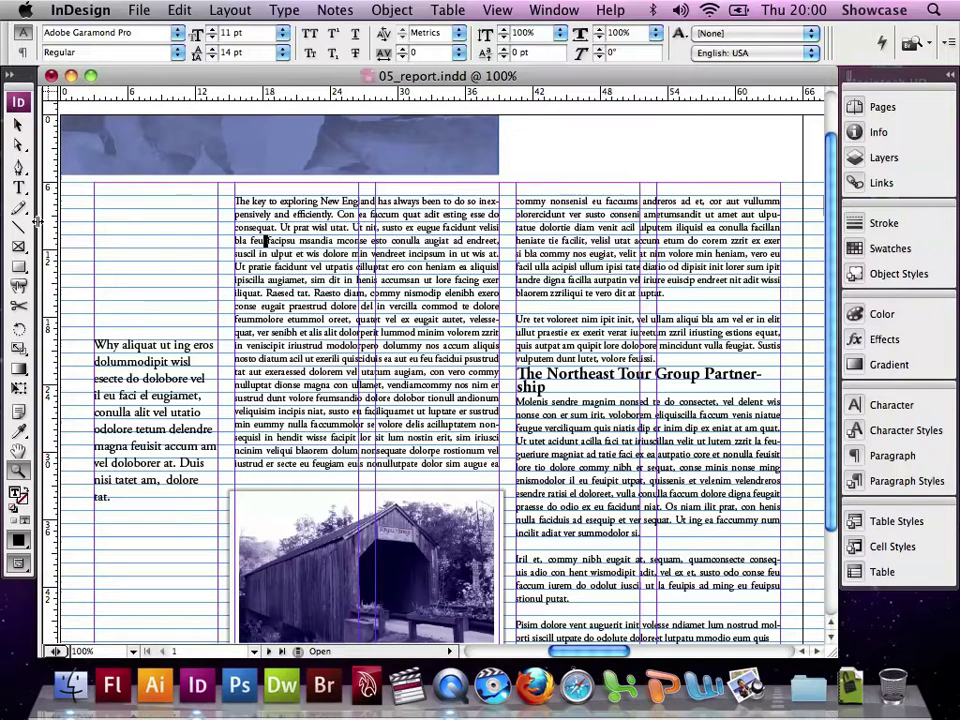
left_click(20, 190)
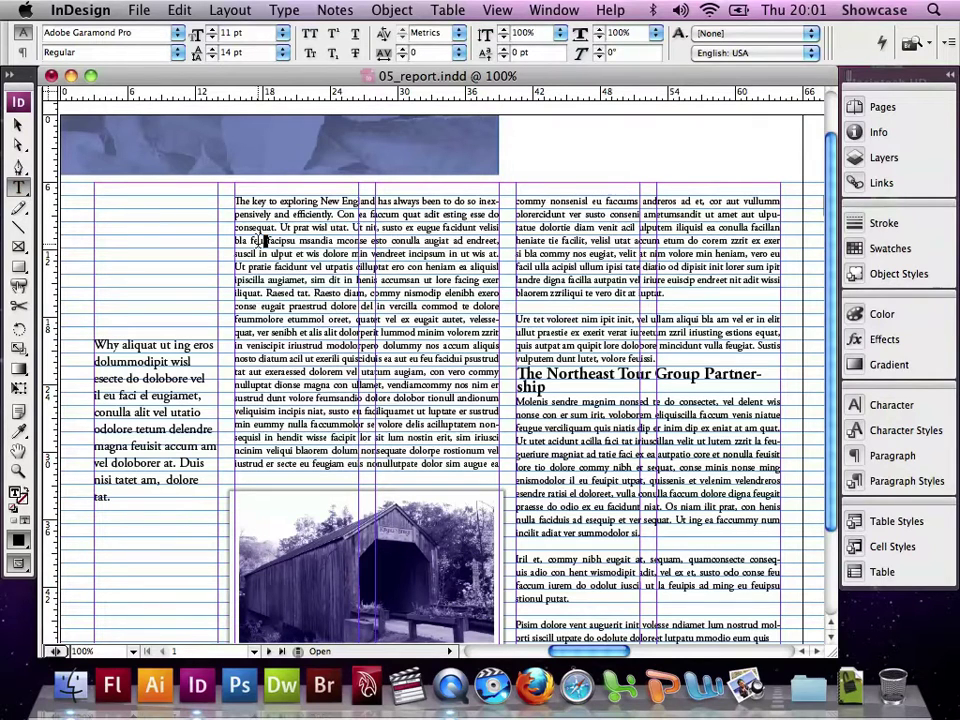
left_click(258, 240)
Select the whole main body story and align it to the baseline grid
left_click(170, 11)
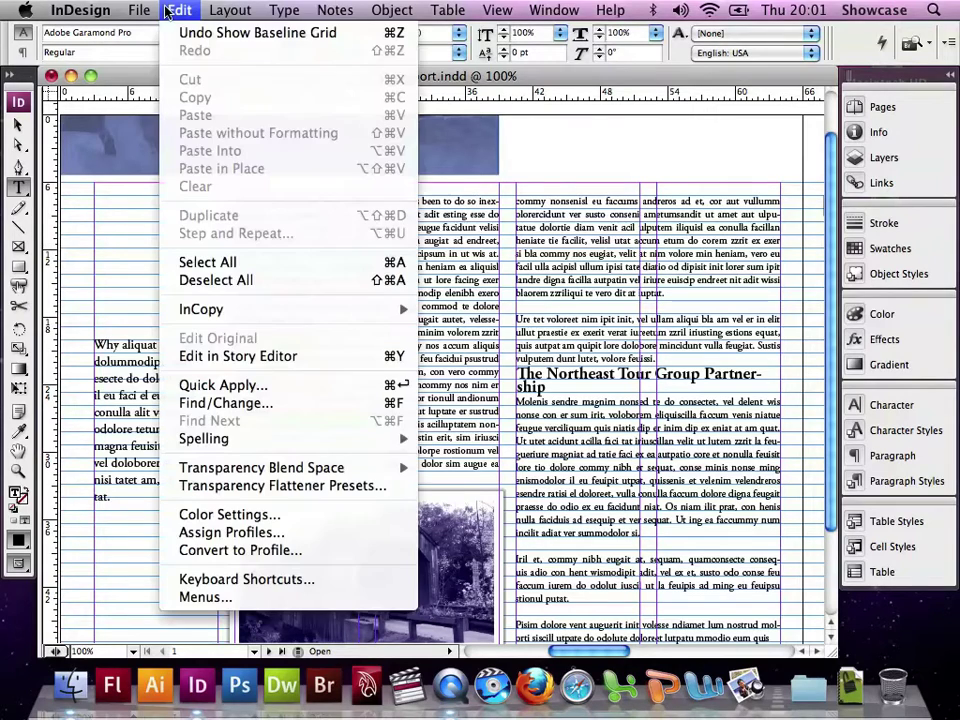
left_click(229, 262)
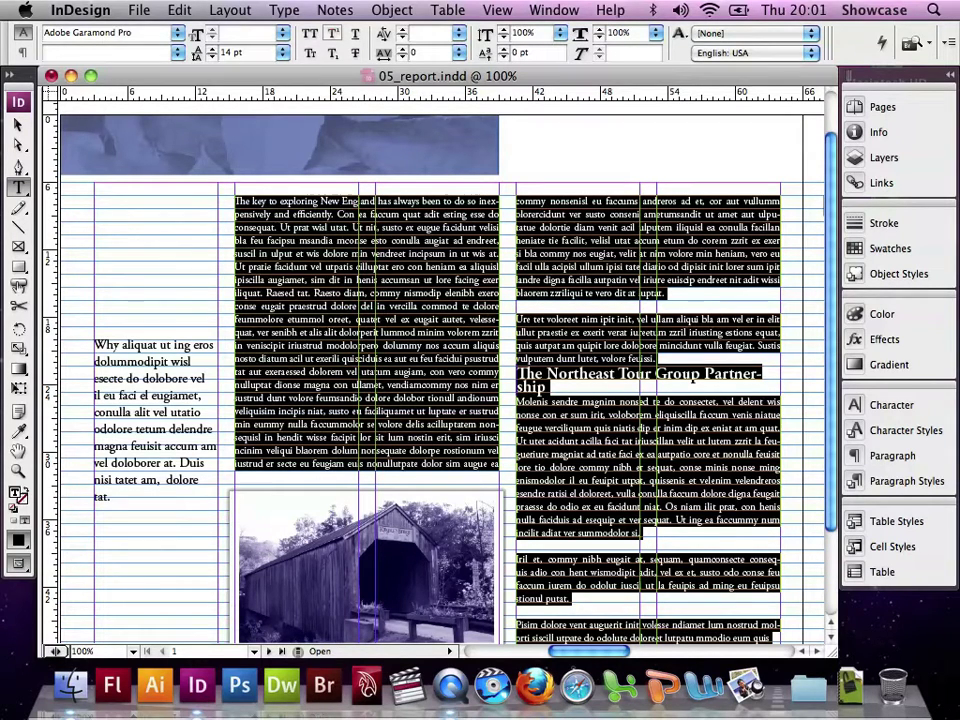
left_click(20, 52)
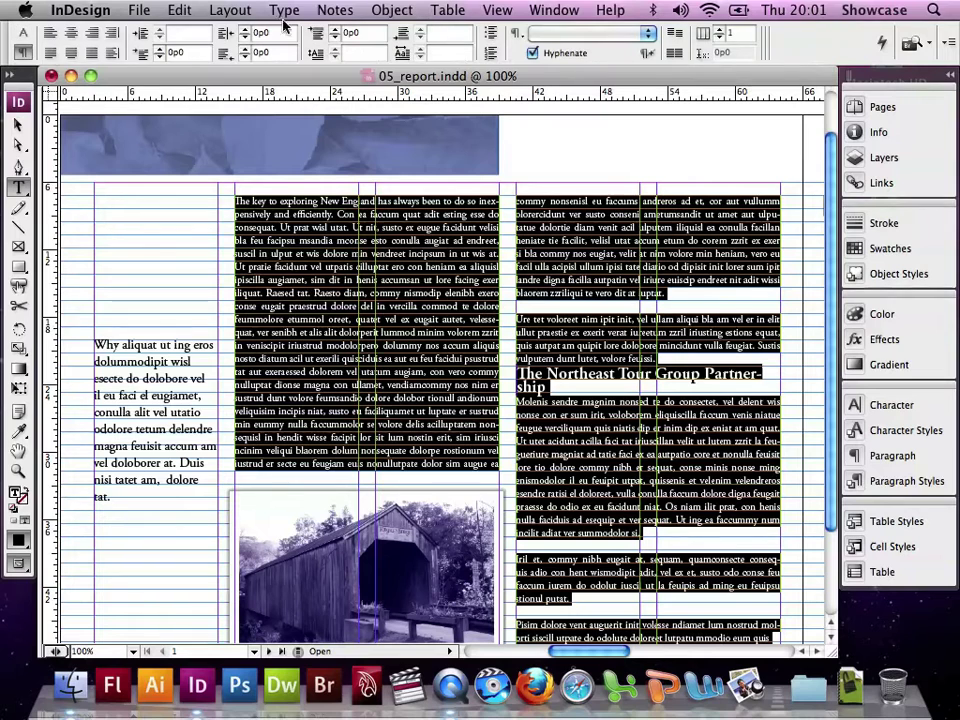
left_click(672, 57)
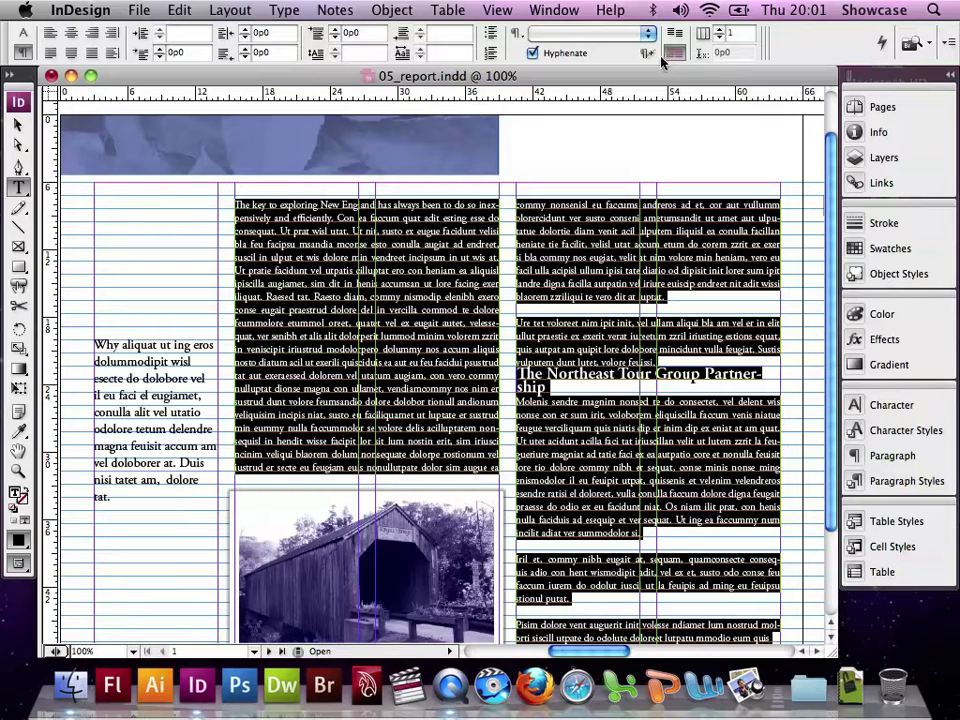
Align the left sidebar paragraph to the baseline grid as well
left_click(160, 344)
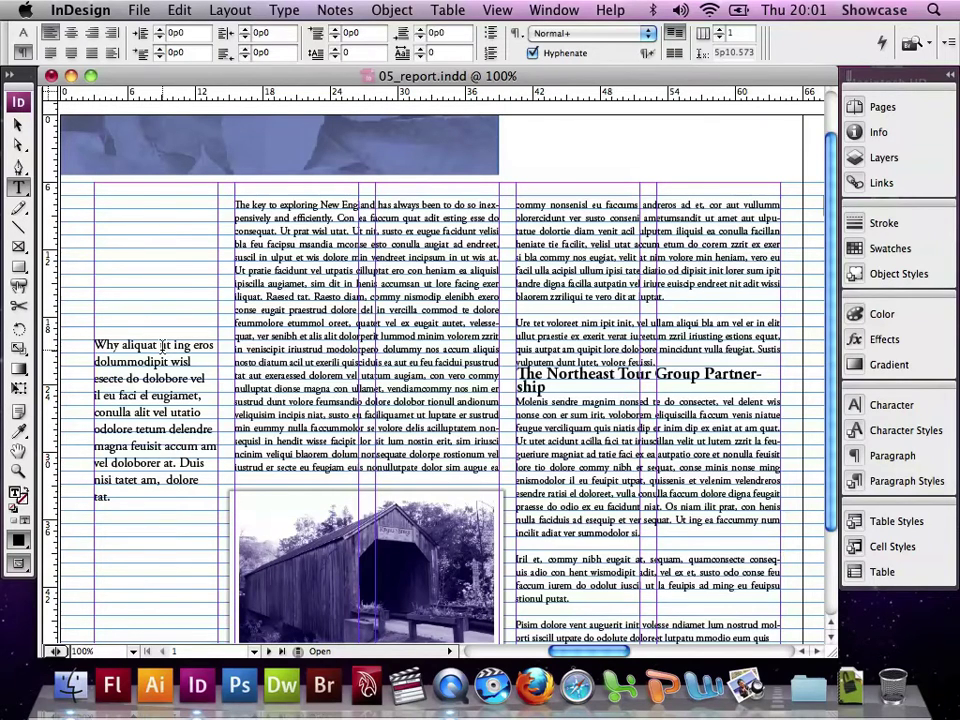
left_click(675, 56)
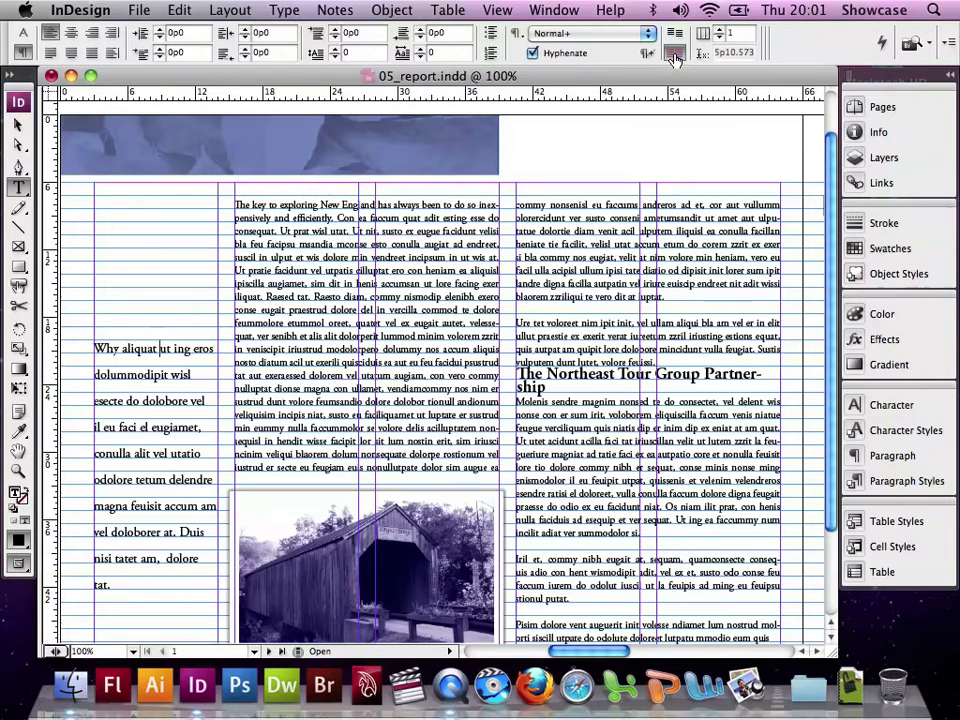
left_click(143, 12)
Save the newsletter and give the paragraph above the heading 1p2 space after
left_click(149, 134)
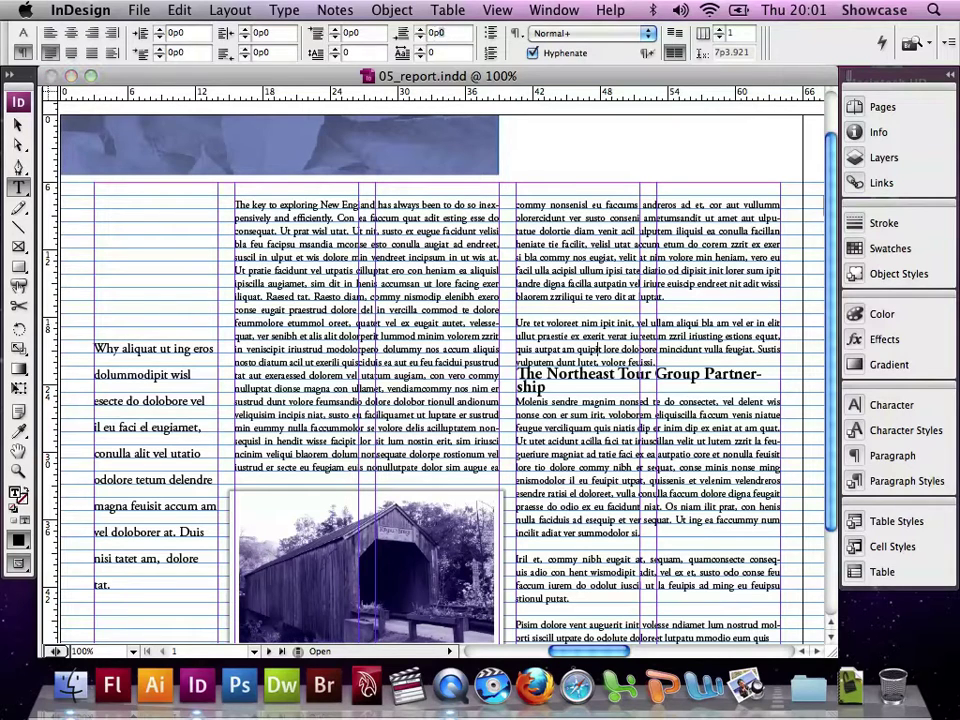
type("1p2")
key("Return")
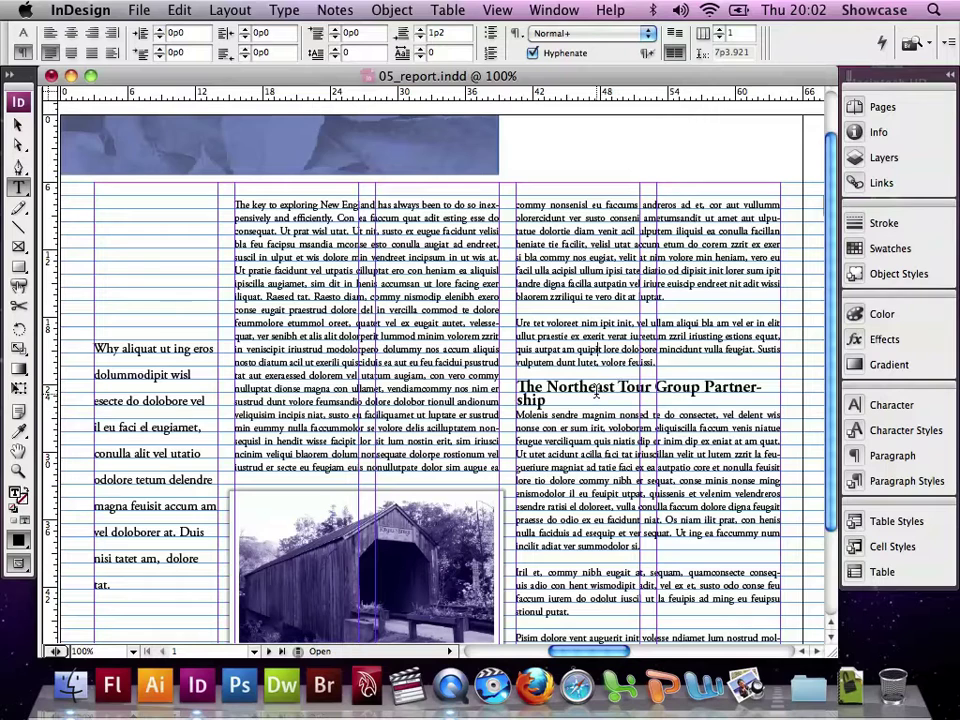
Give the Northeast Tour Group heading 0p6 space before and stop it aligning to the baseline grid
left_click_drag(596, 388, 600, 398)
left_click(597, 389)
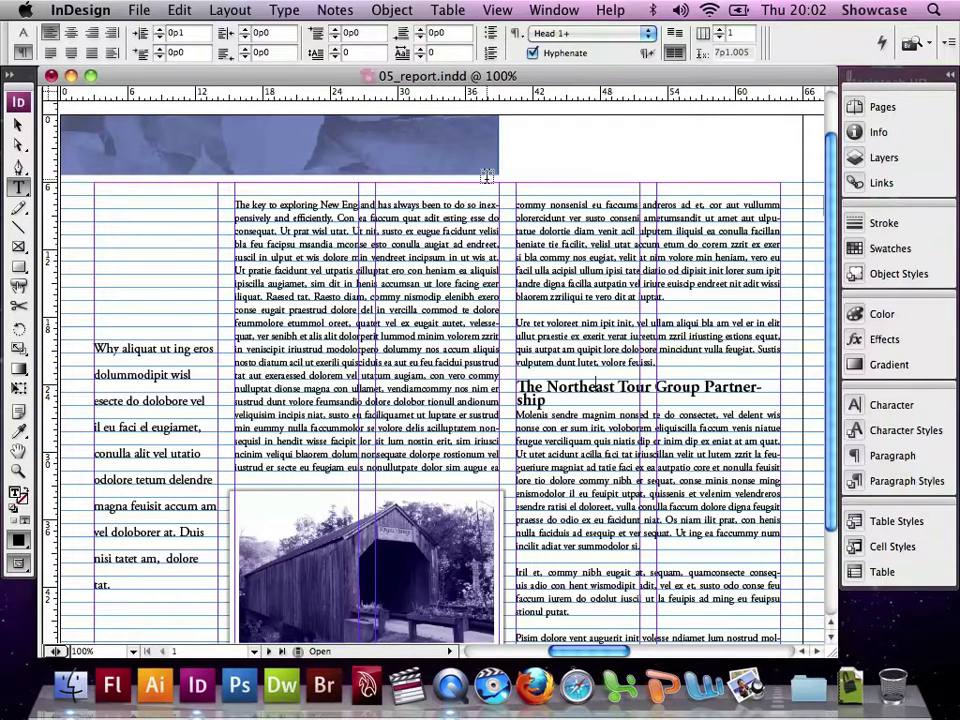
left_click(379, 42)
key("Return")
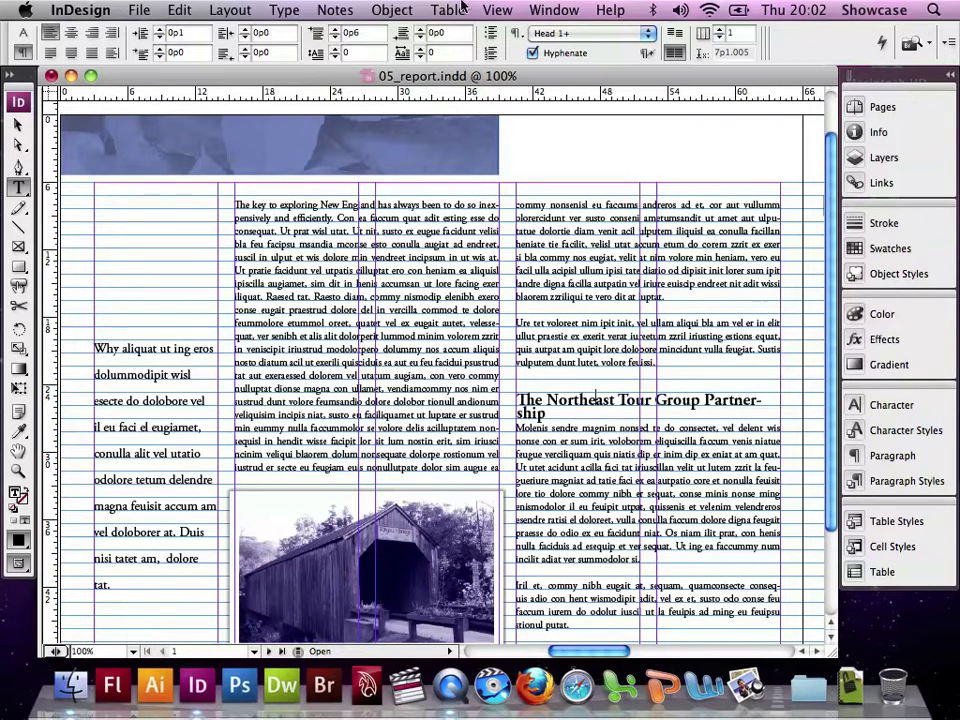
left_click(677, 38)
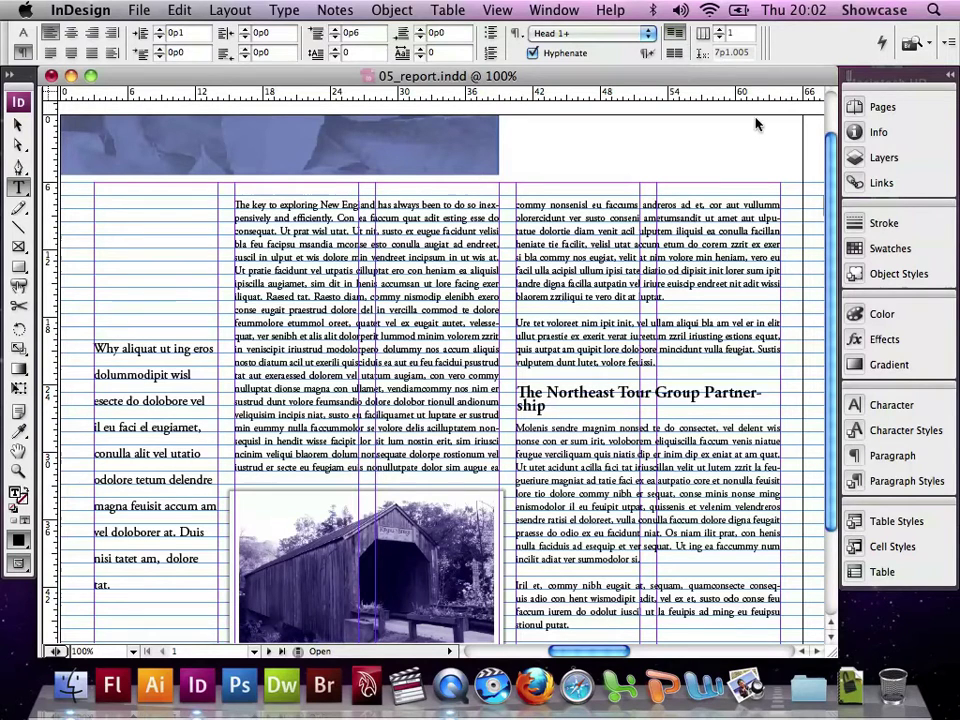
Redefine the Head 1 paragraph style to match the edited heading
left_click(889, 483)
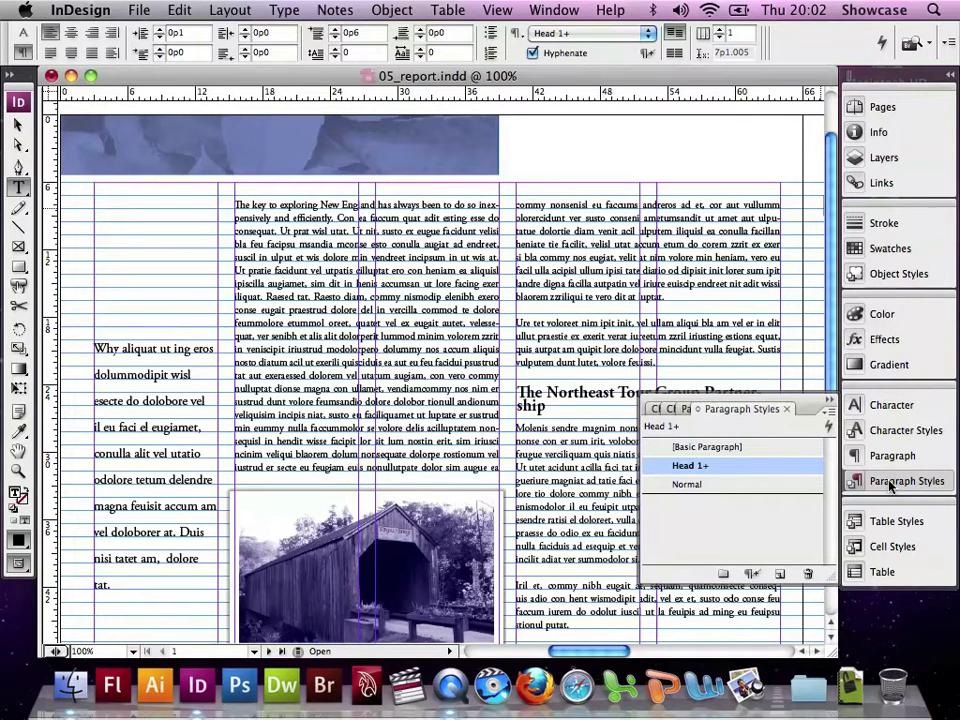
left_click(828, 412)
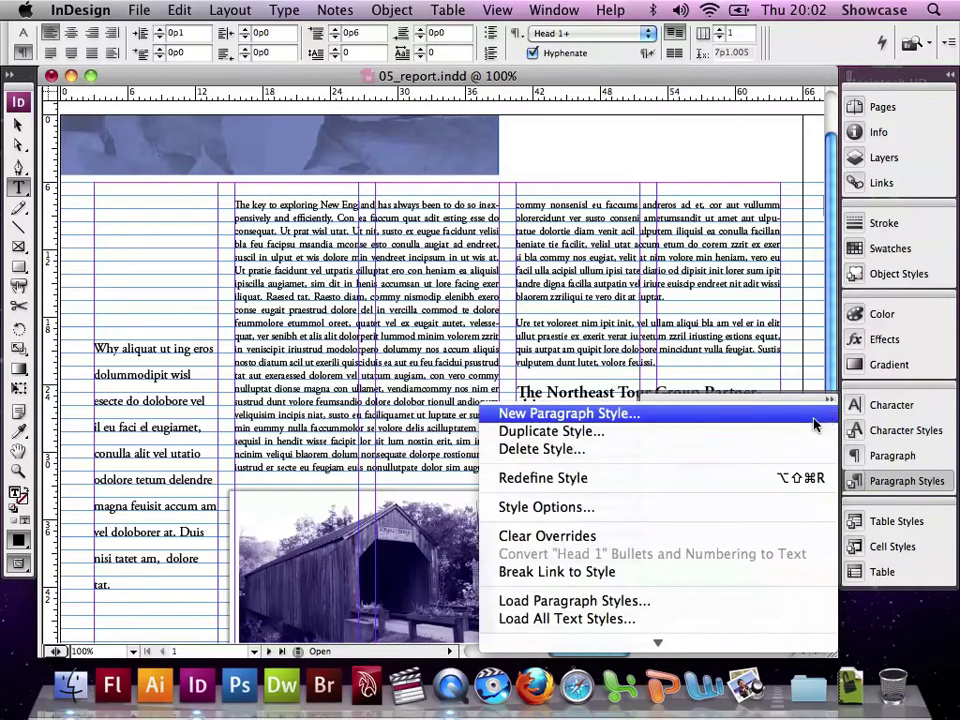
left_click(776, 479)
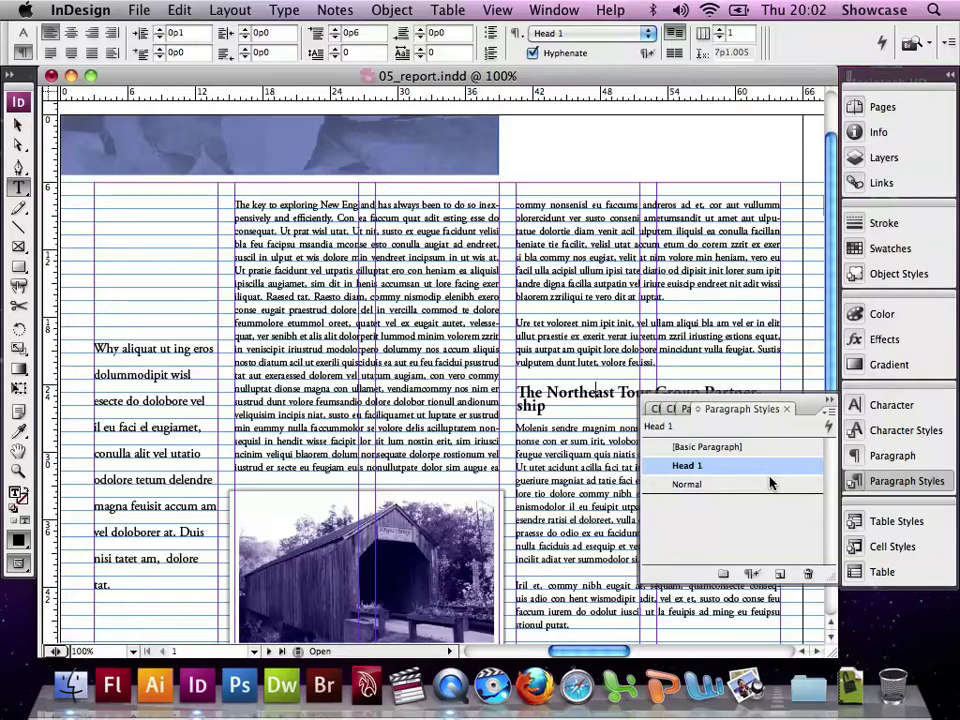
Reapply Head 1 via its Style Options to the Our Newest Packages heading on page 2
scroll(551, 421, "right", 10)
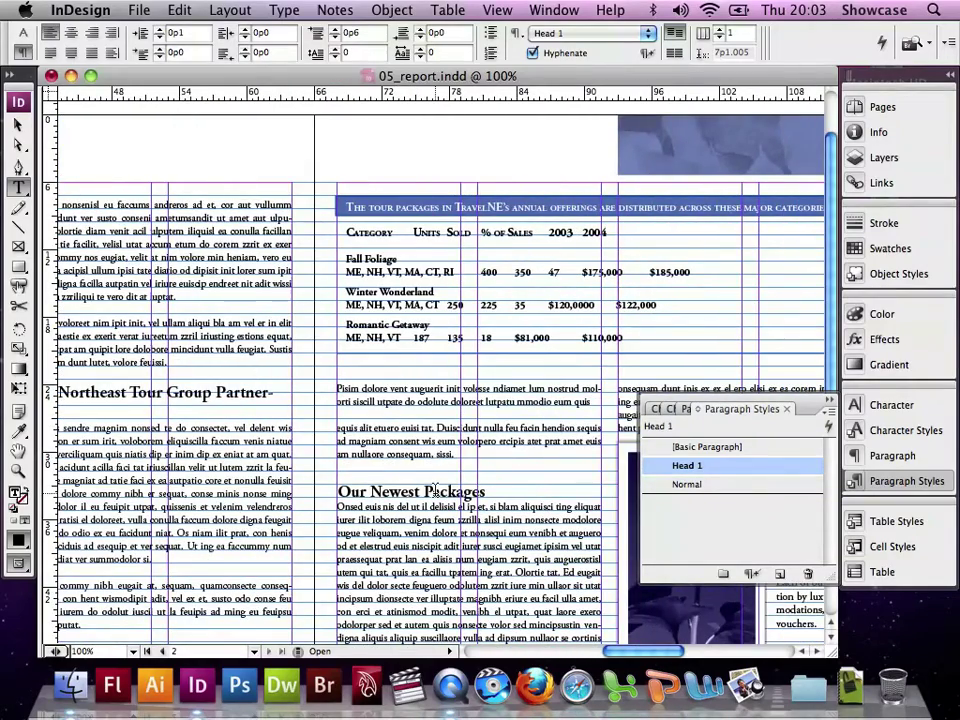
left_click(436, 489)
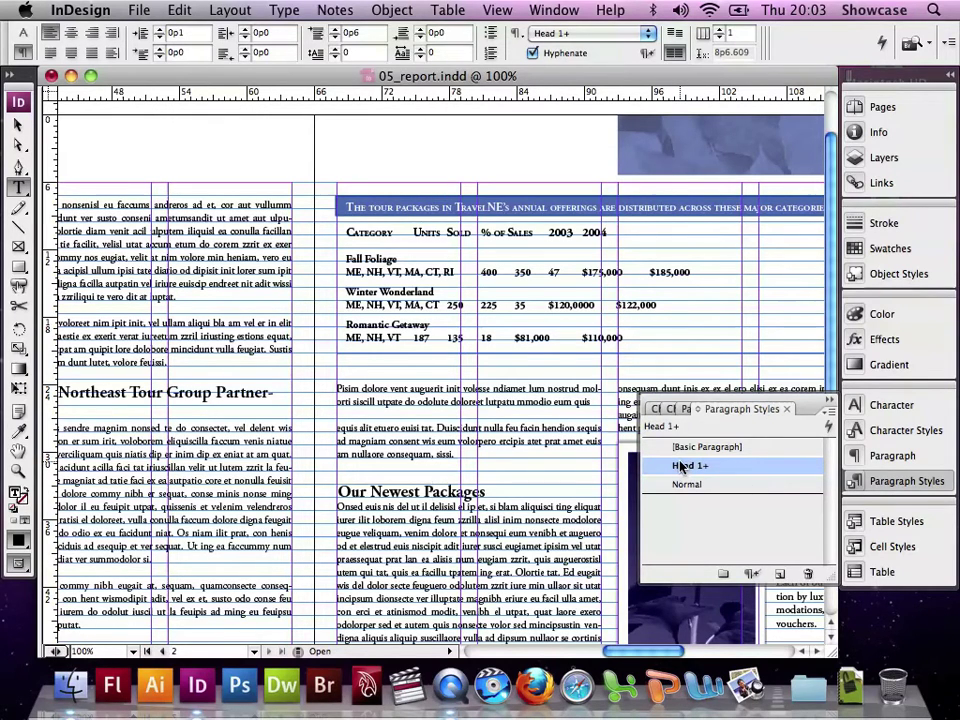
mouse_move(683, 468)
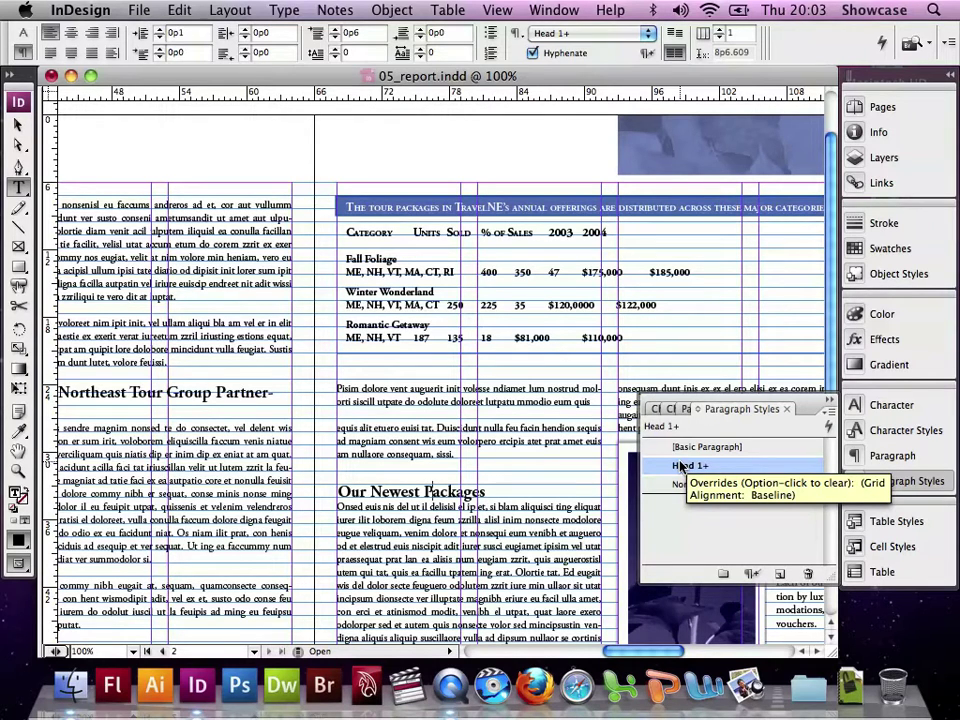
double_click(680, 466)
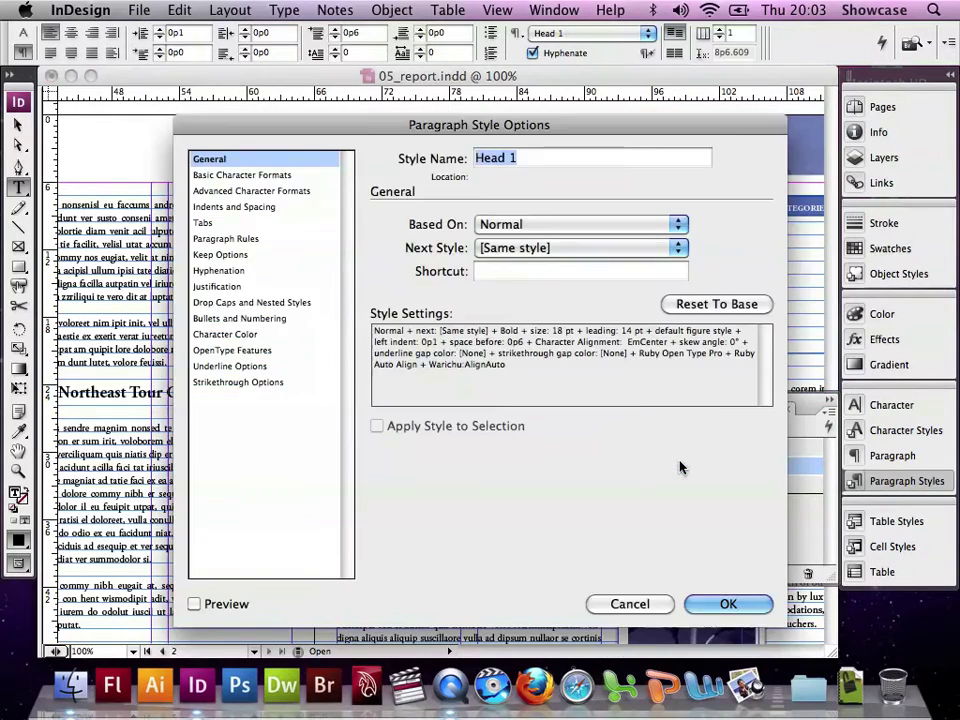
left_click(728, 603)
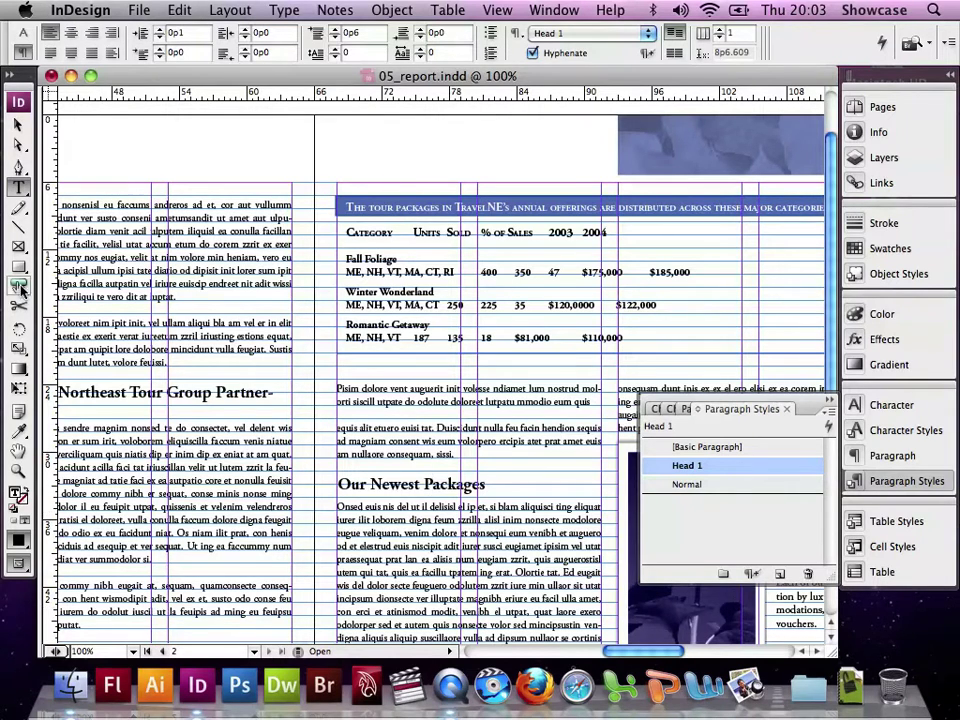
Scroll back to the left page and select all text in the 'Why aliquat' sidebar
left_click(16, 187)
scroll(228, 318, "left", 10)
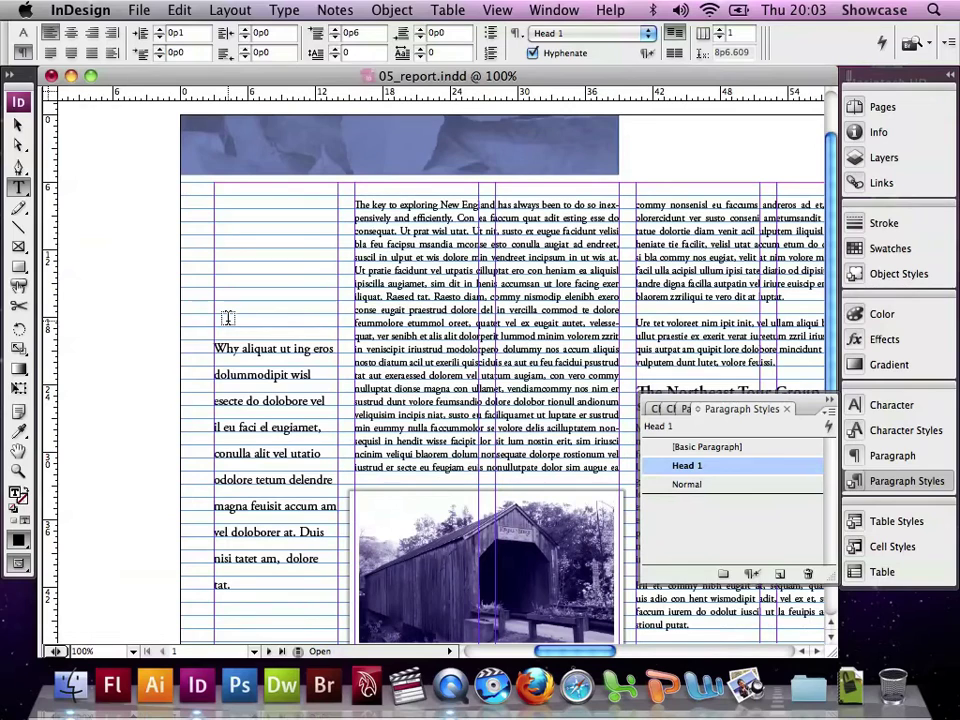
left_click(229, 348)
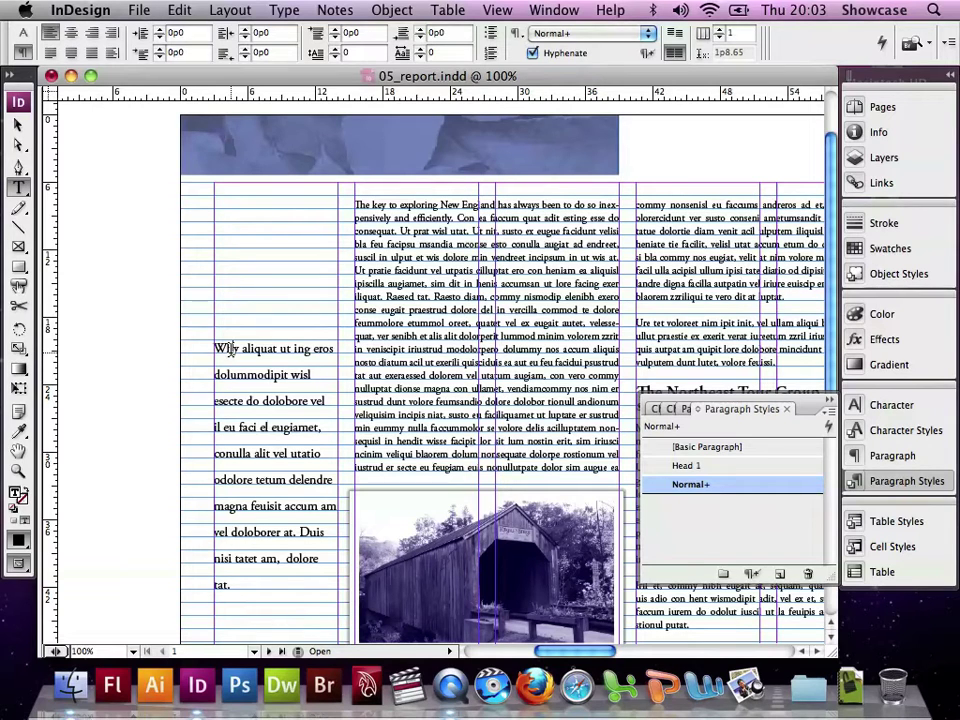
left_click(167, 8)
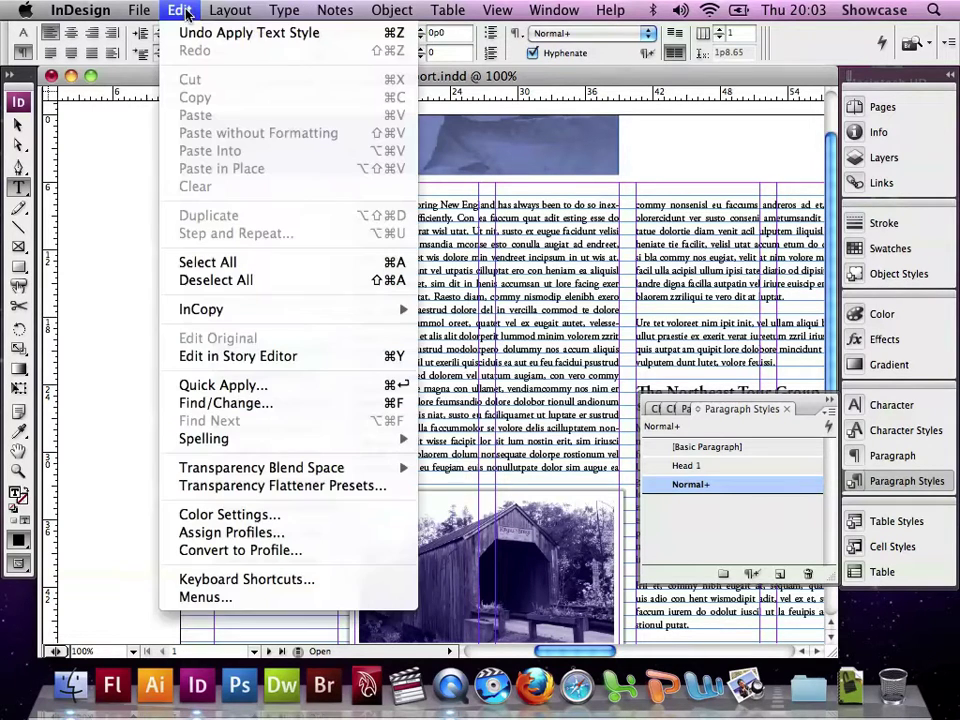
left_click(207, 262)
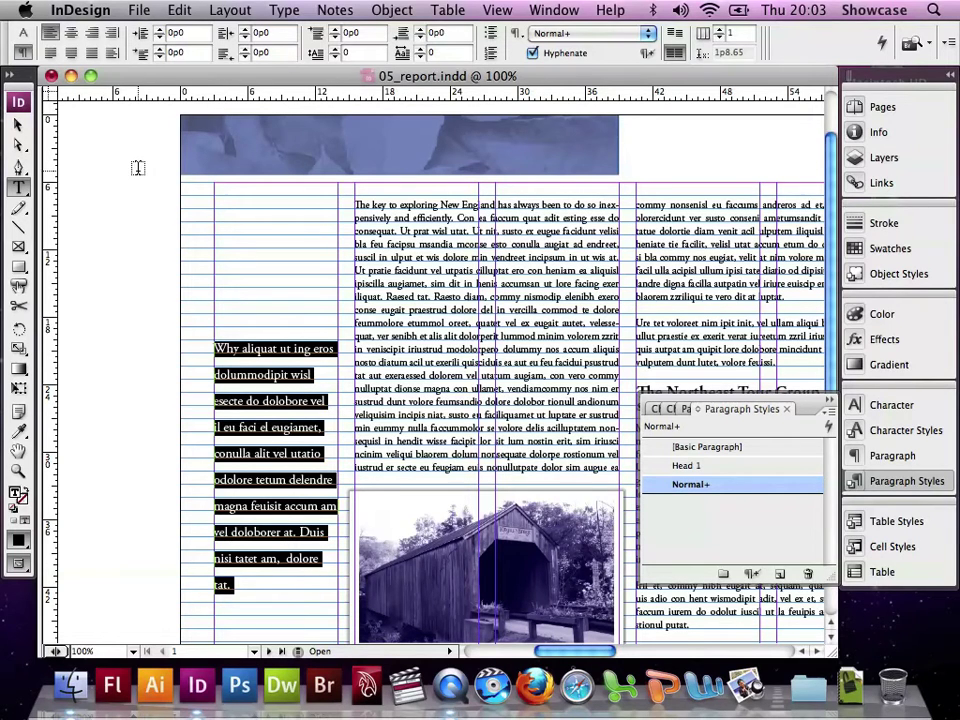
Set the 'Why aliquat' sidebar text to Adobe Caslon Pro Semibold Italic at 15 pt
left_click(23, 34)
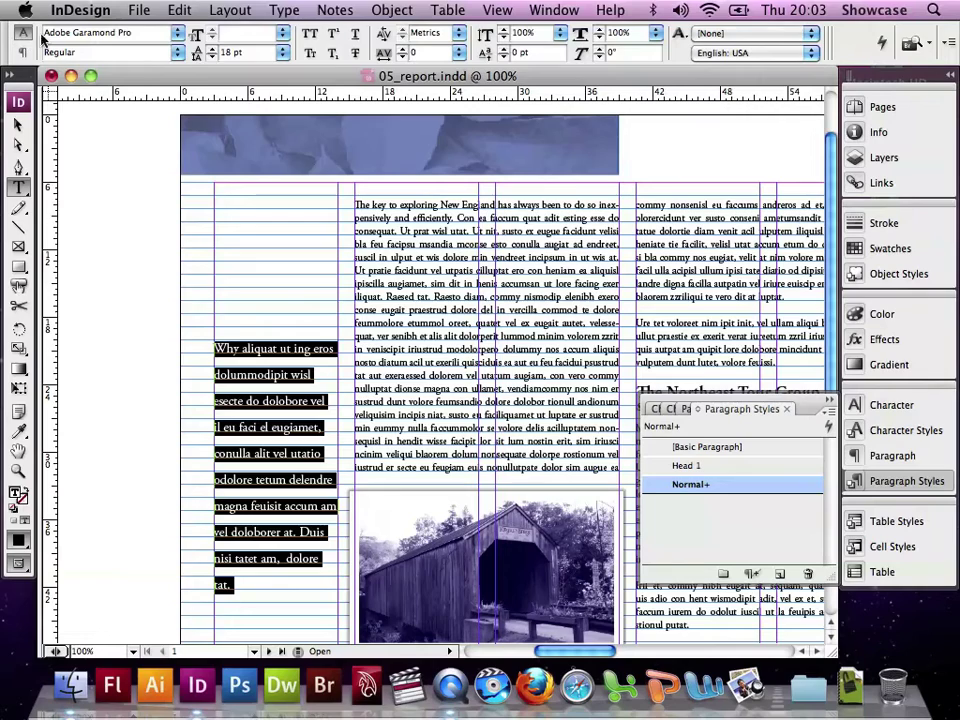
left_click(177, 33)
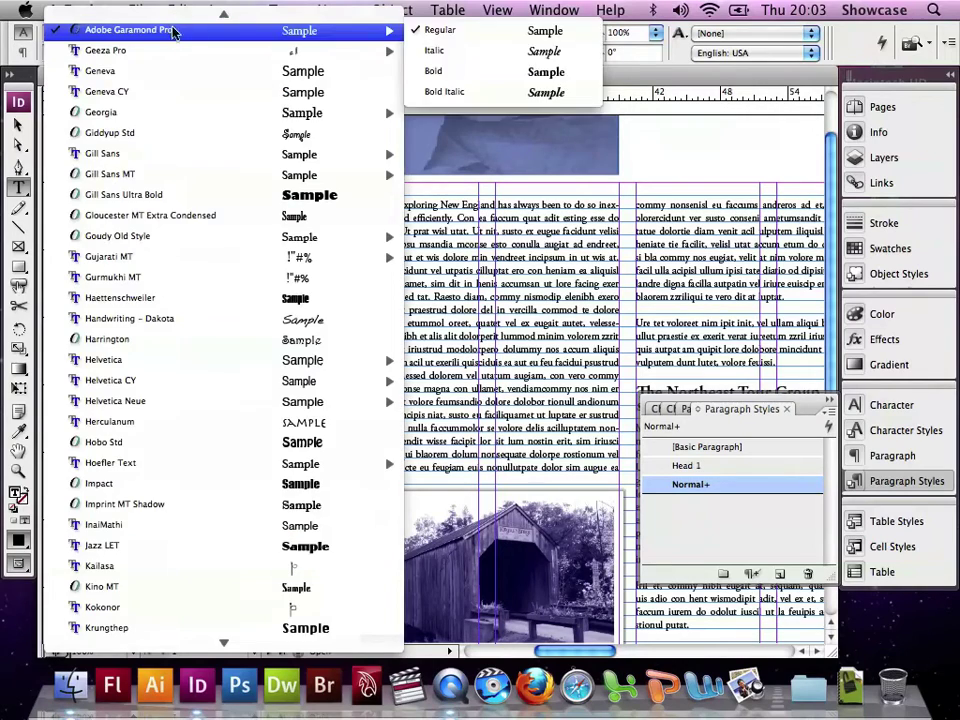
scroll(177, 10, "up", 10)
scroll(177, 10, "up", 3)
mouse_move(158, 58)
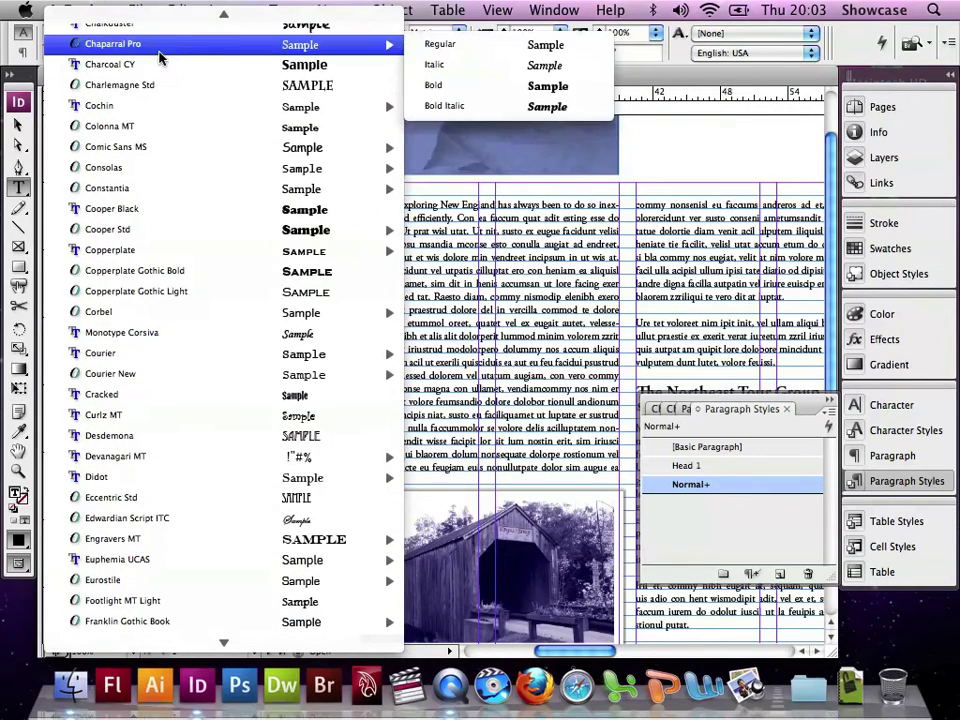
scroll(167, 22, "up", 5)
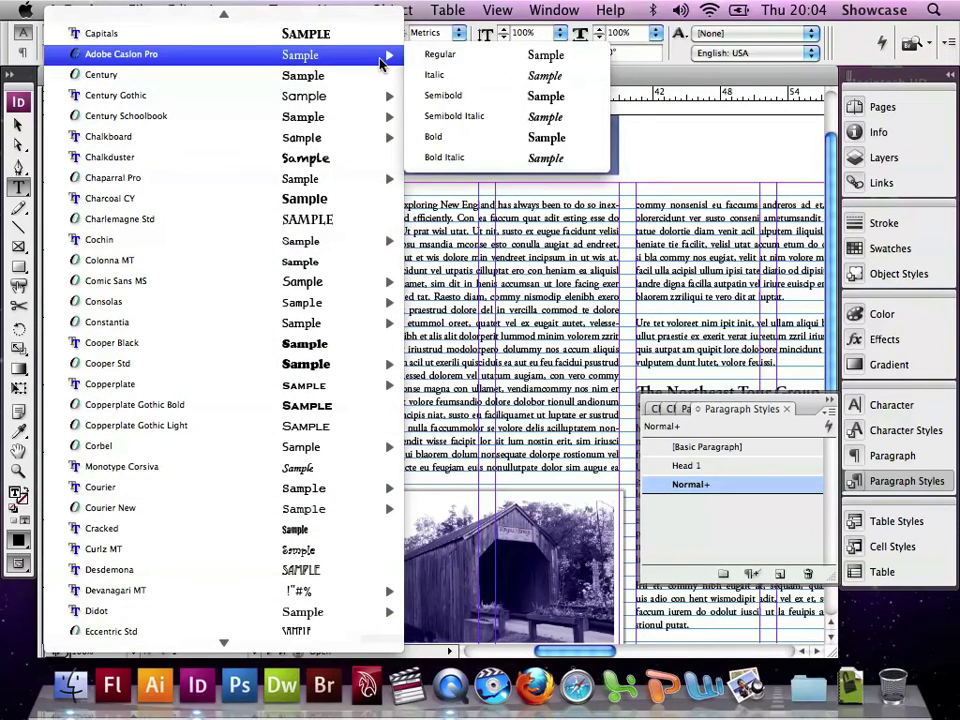
left_click(452, 118)
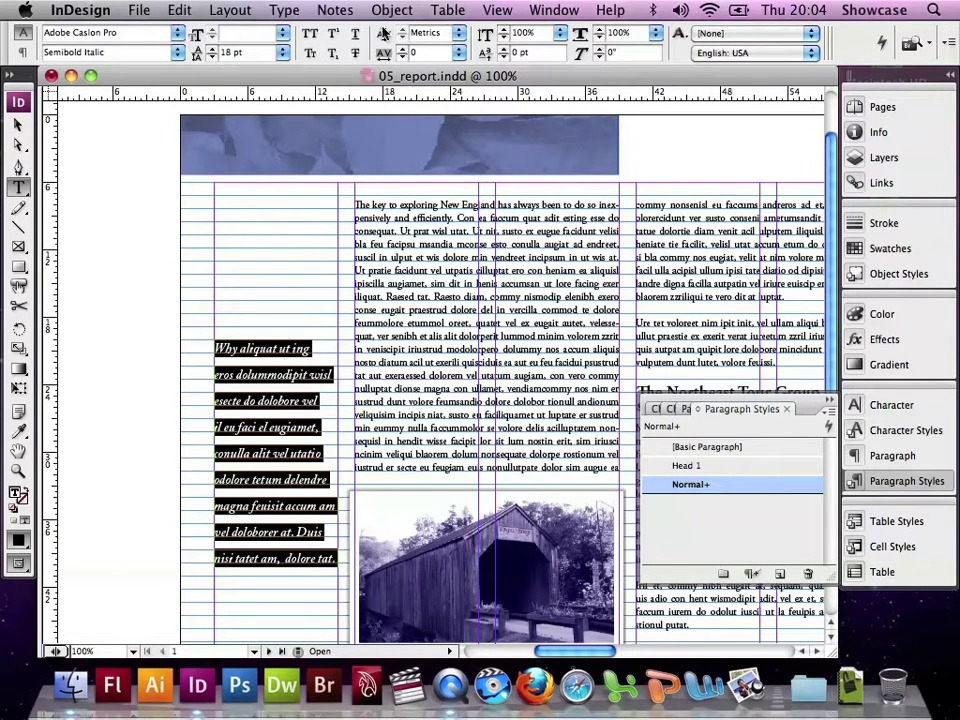
left_click(234, 33)
type("15")
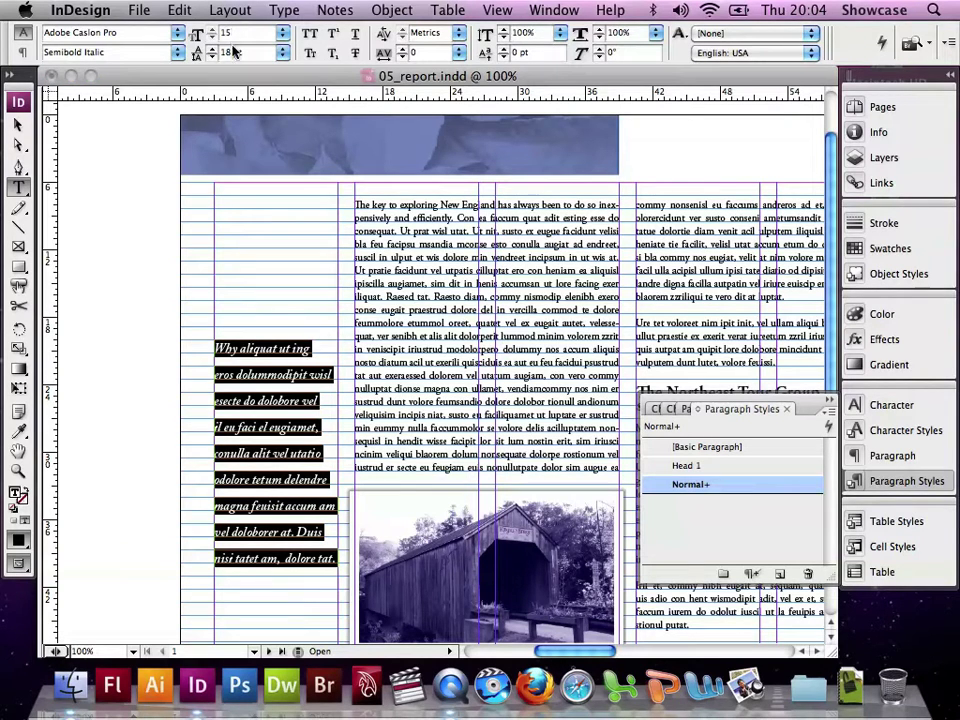
key("Return")
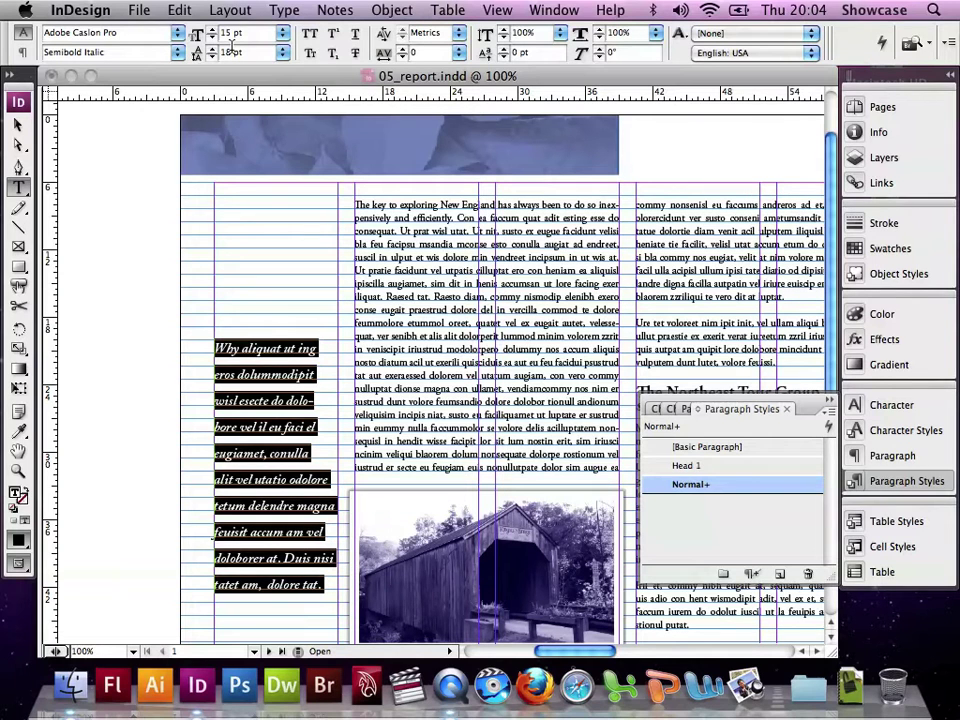
left_click(179, 10)
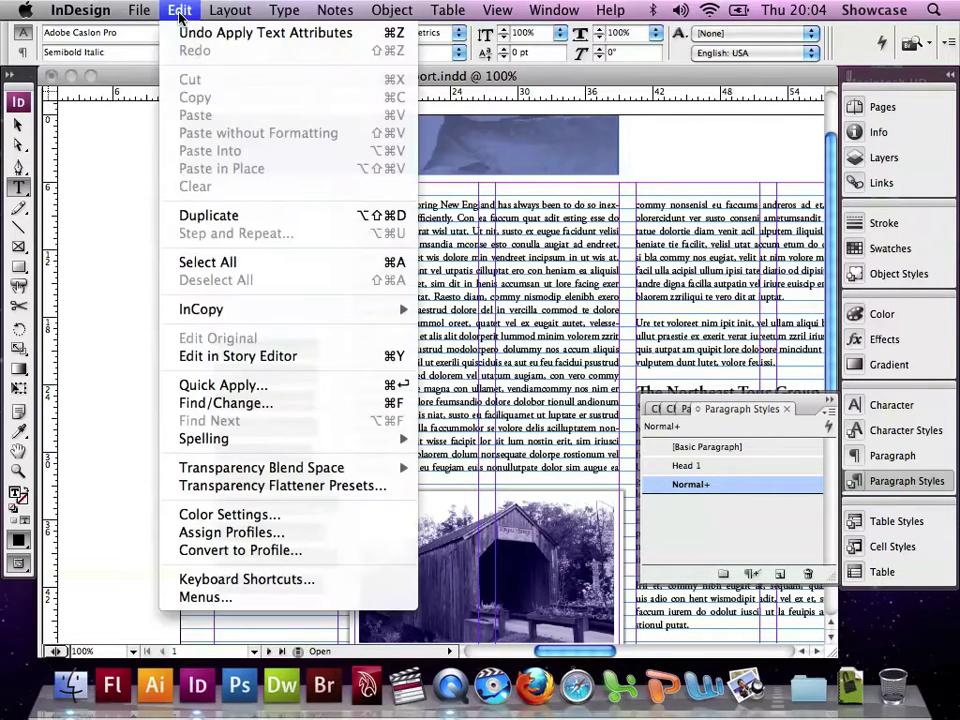
Select only the W at the start of 'Why' in the sidebar paragraph
left_click(202, 266)
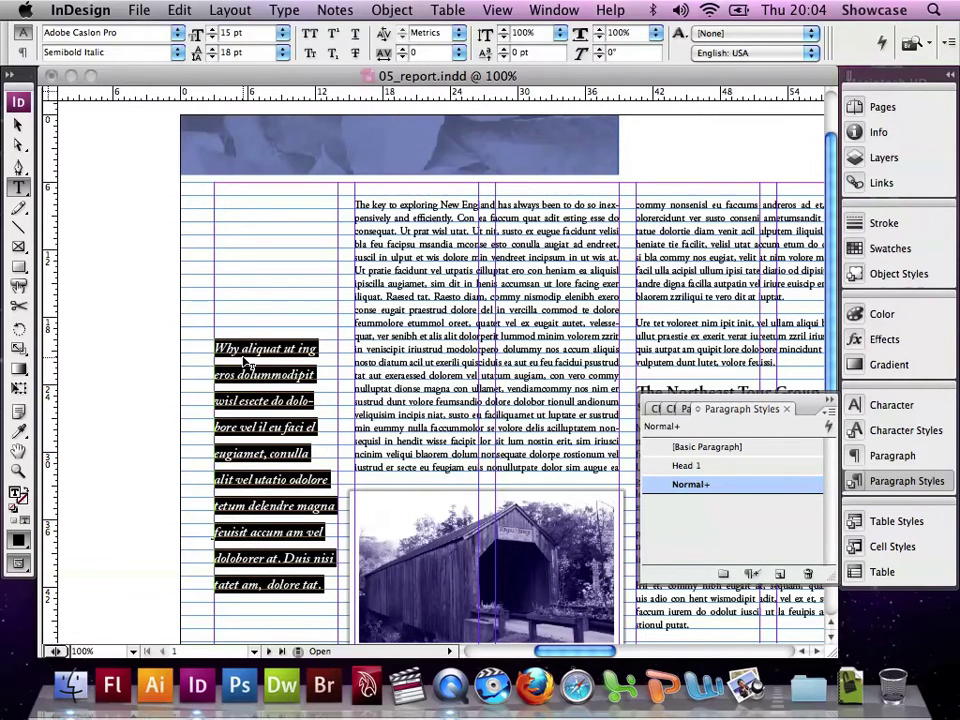
left_click(241, 350)
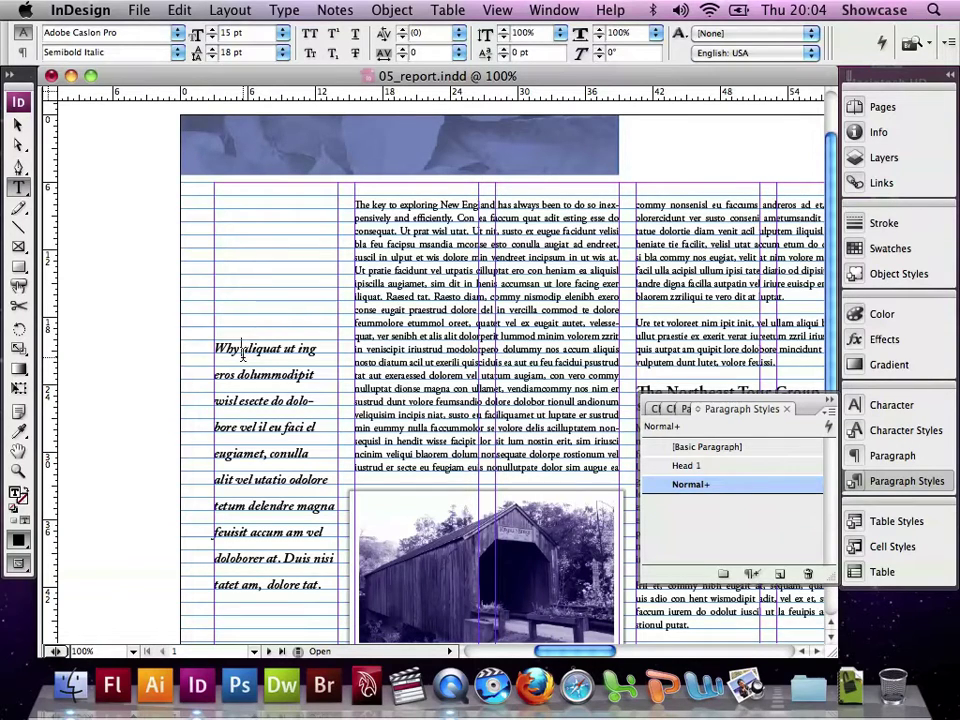
scroll(242, 355, "down", 5)
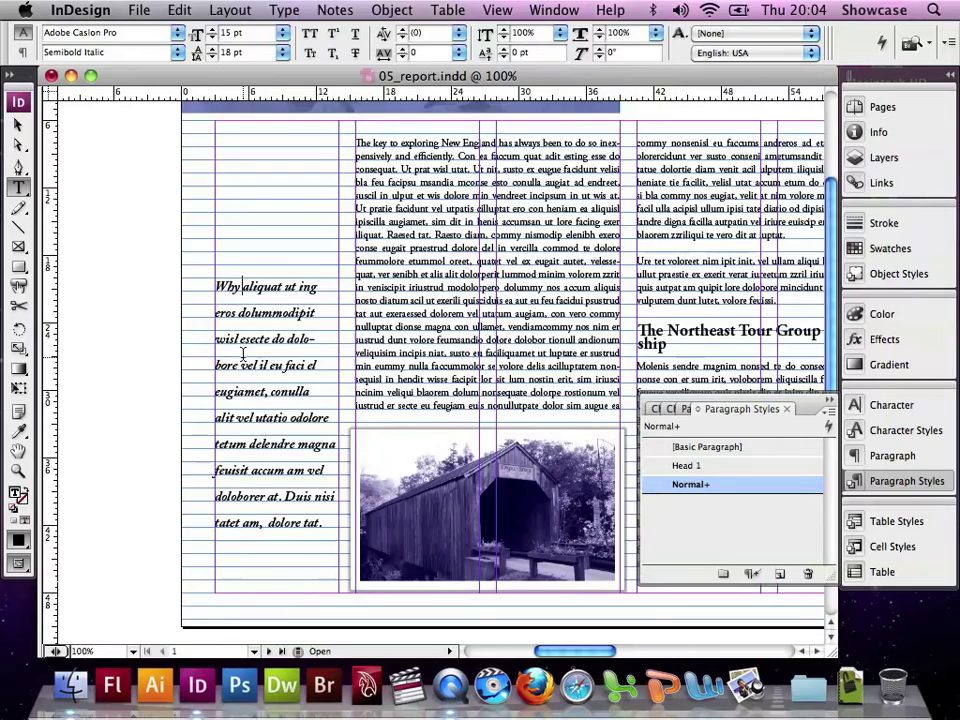
scroll(242, 355, "down", 1)
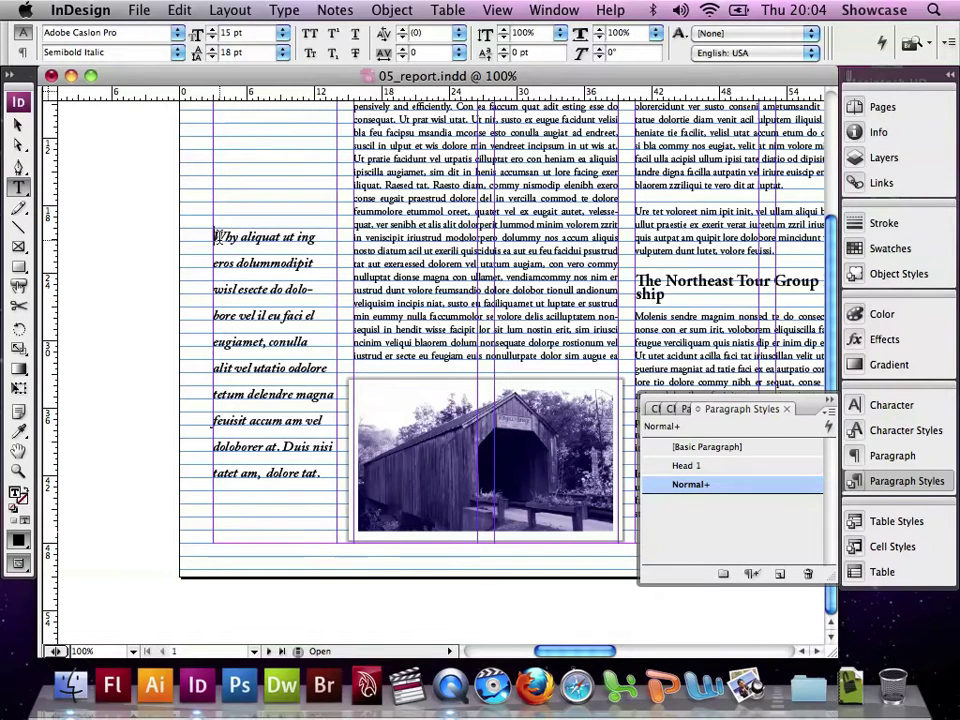
left_click_drag(213, 238, 233, 240)
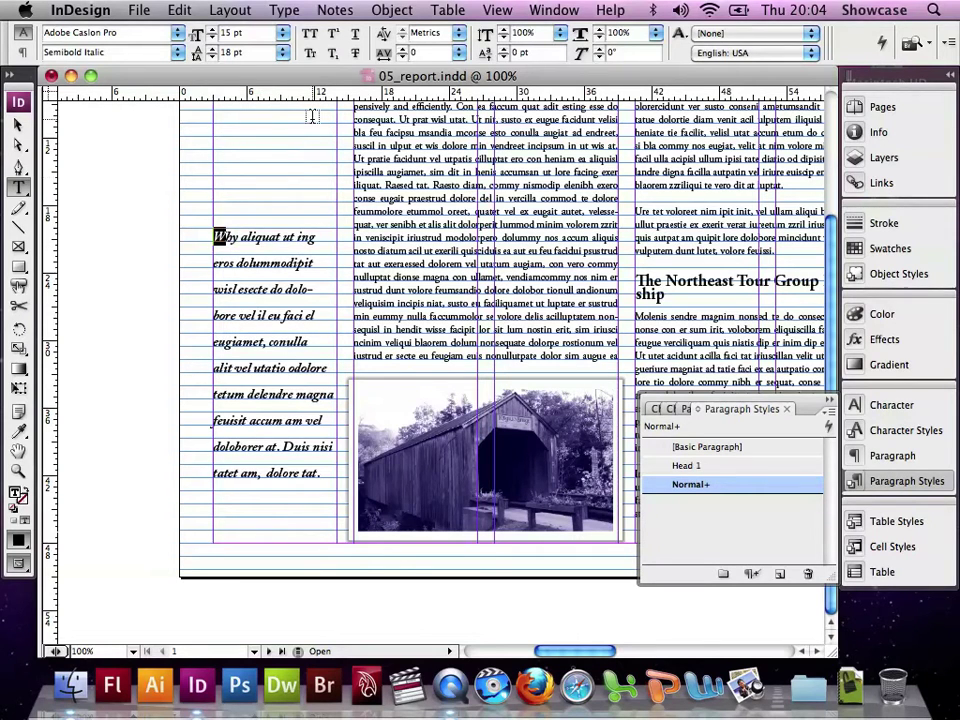
Swap the W of 'Why' for the swash W glyph from the Glyphs panel
left_click(285, 11)
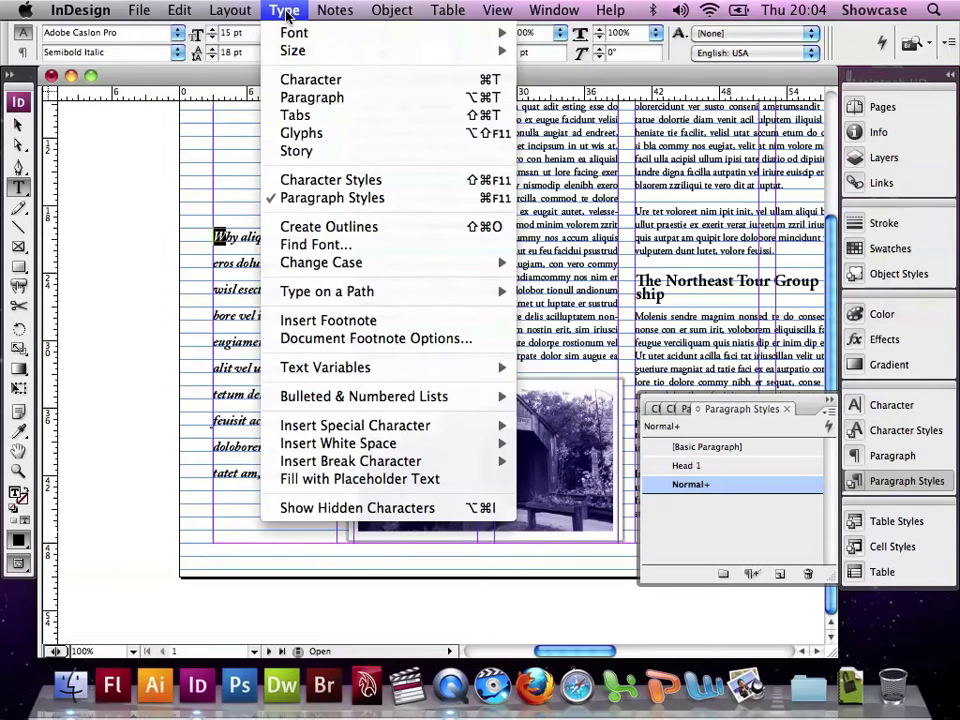
left_click(294, 134)
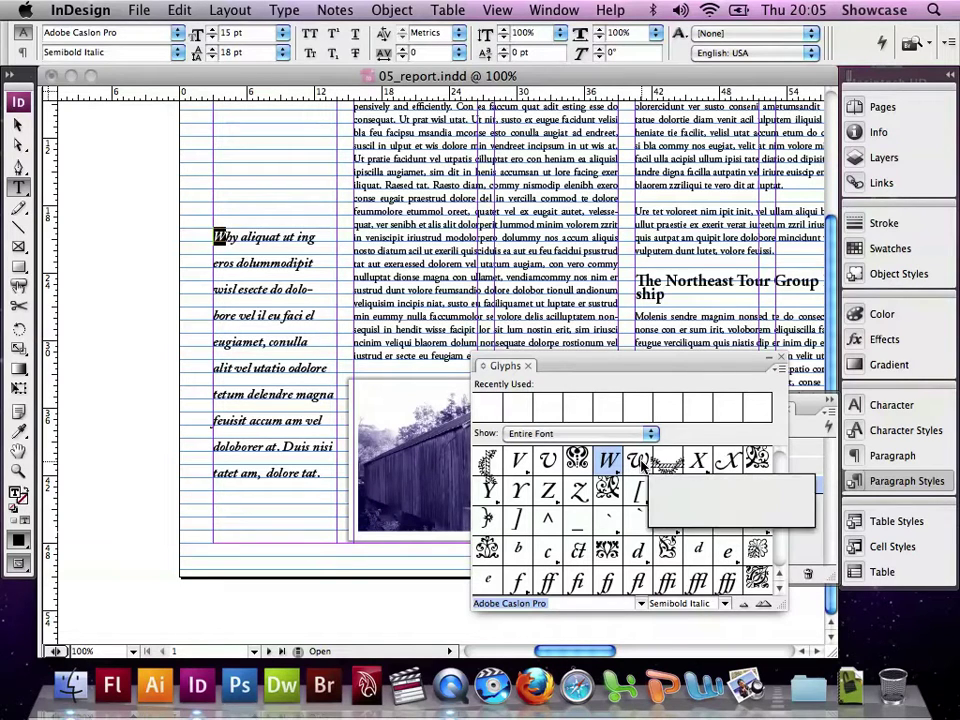
double_click(640, 465)
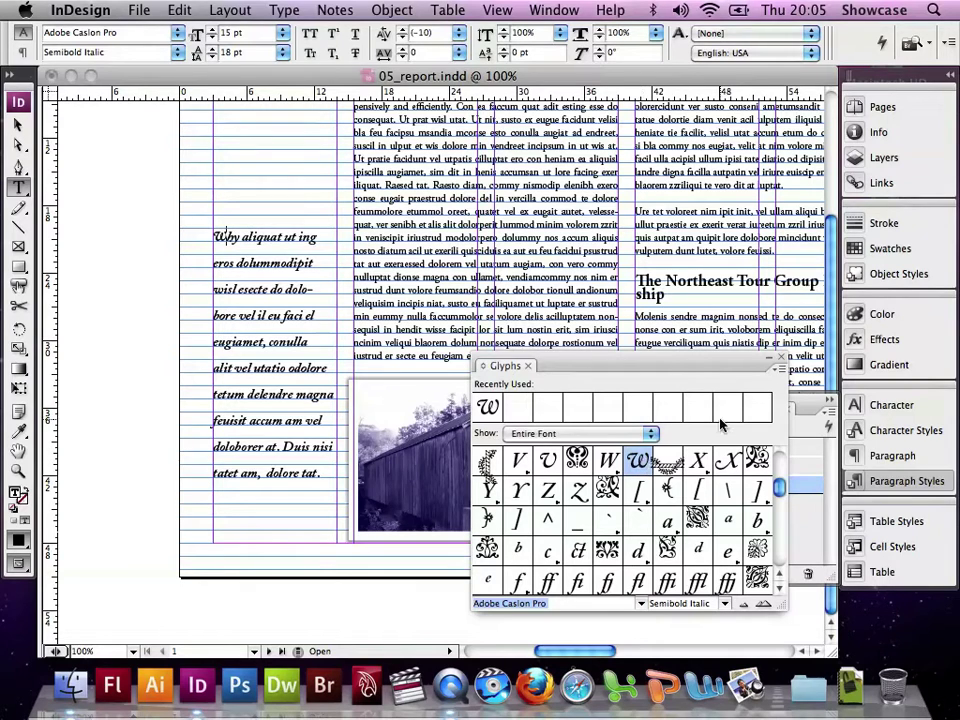
left_click(780, 358)
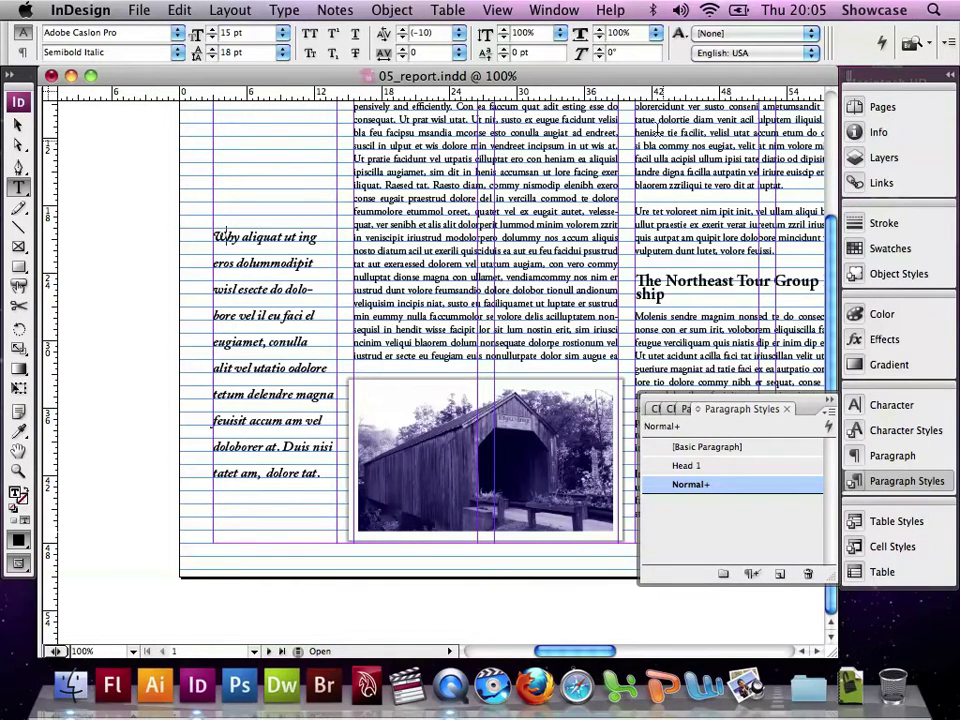
Hide the baseline grid and return the cursor to the sidebar paragraph
left_click(498, 10)
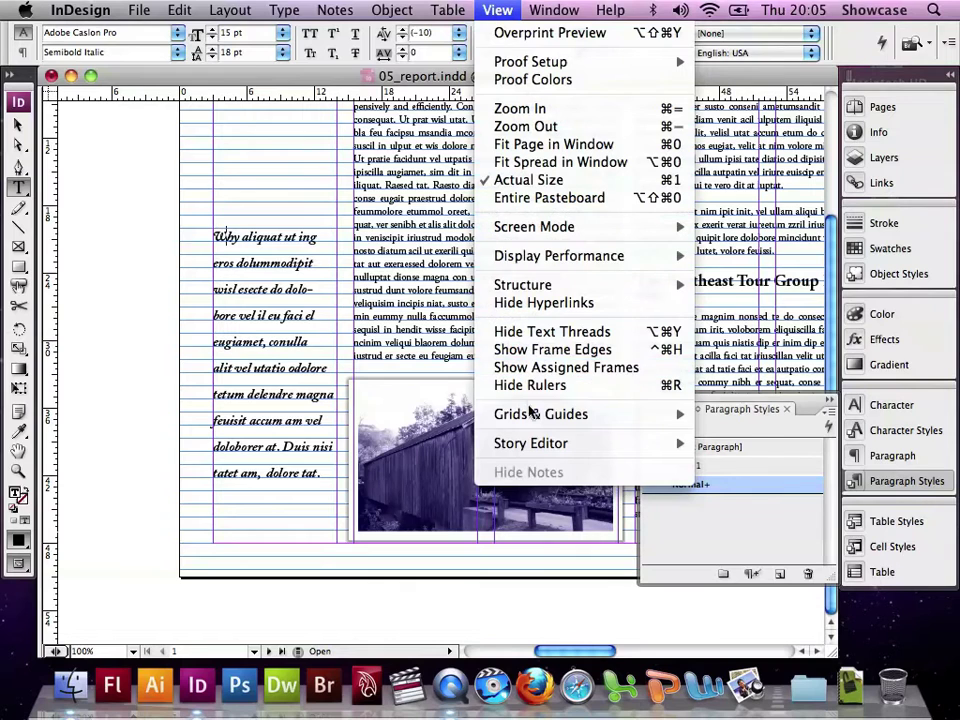
mouse_move(533, 416)
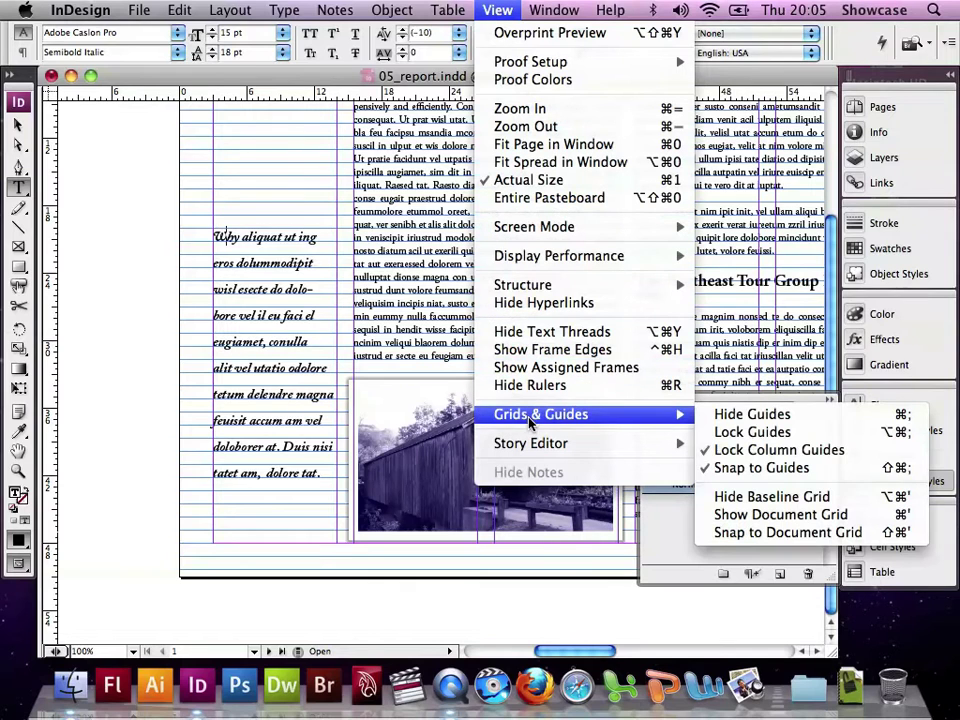
left_click(758, 500)
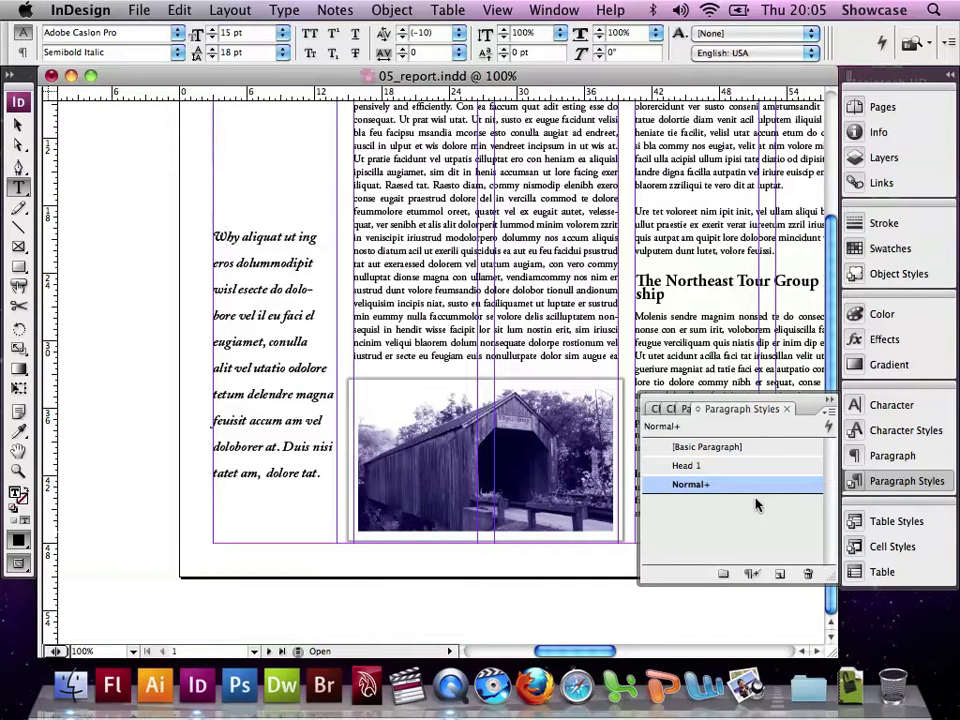
left_click(263, 240)
Apply Justify All Lines to the sidebar paragraph and reopen the Glyphs panel
left_click(24, 53)
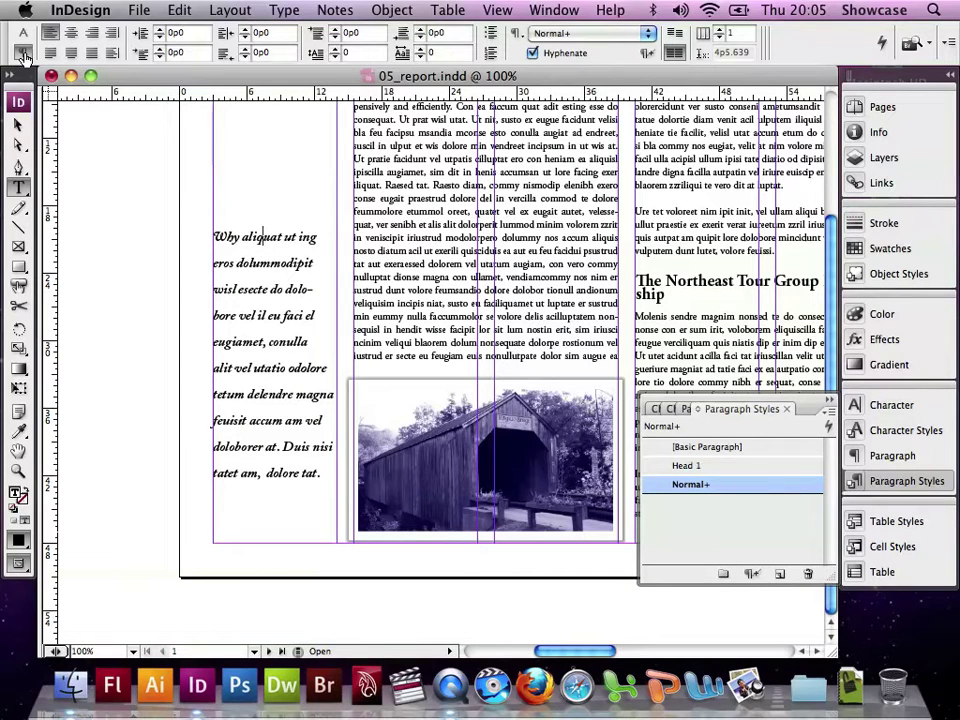
left_click(89, 53)
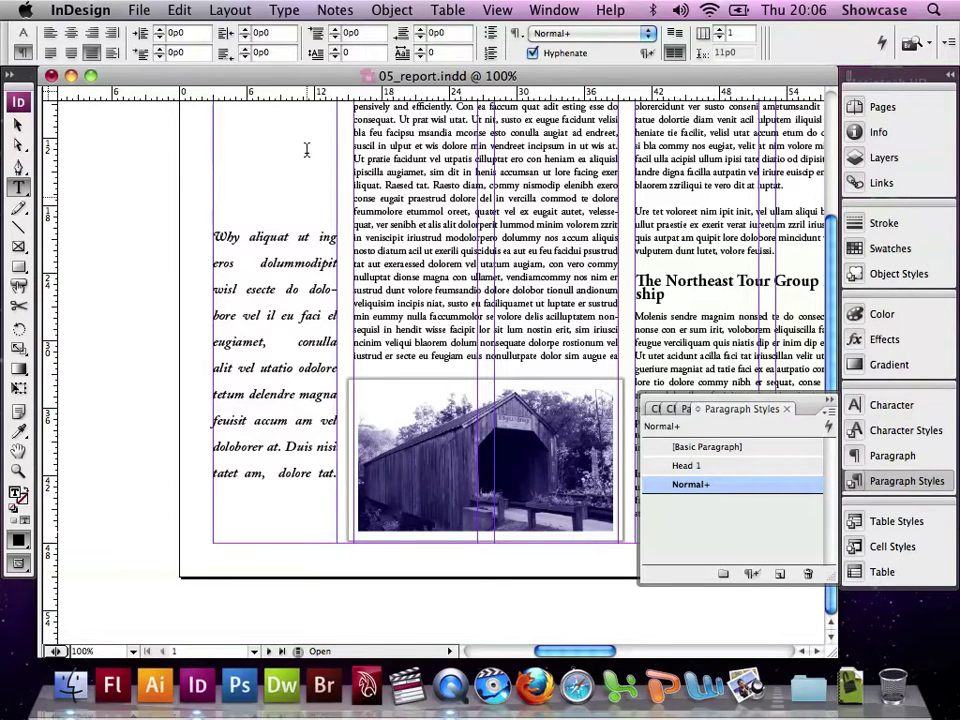
left_click(286, 12)
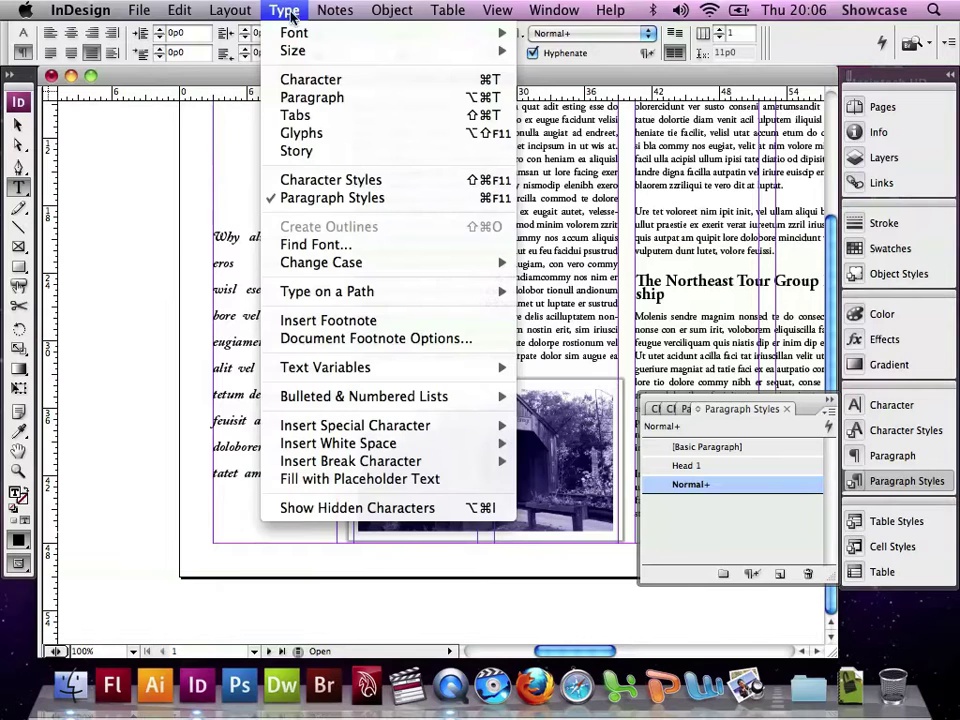
left_click(312, 133)
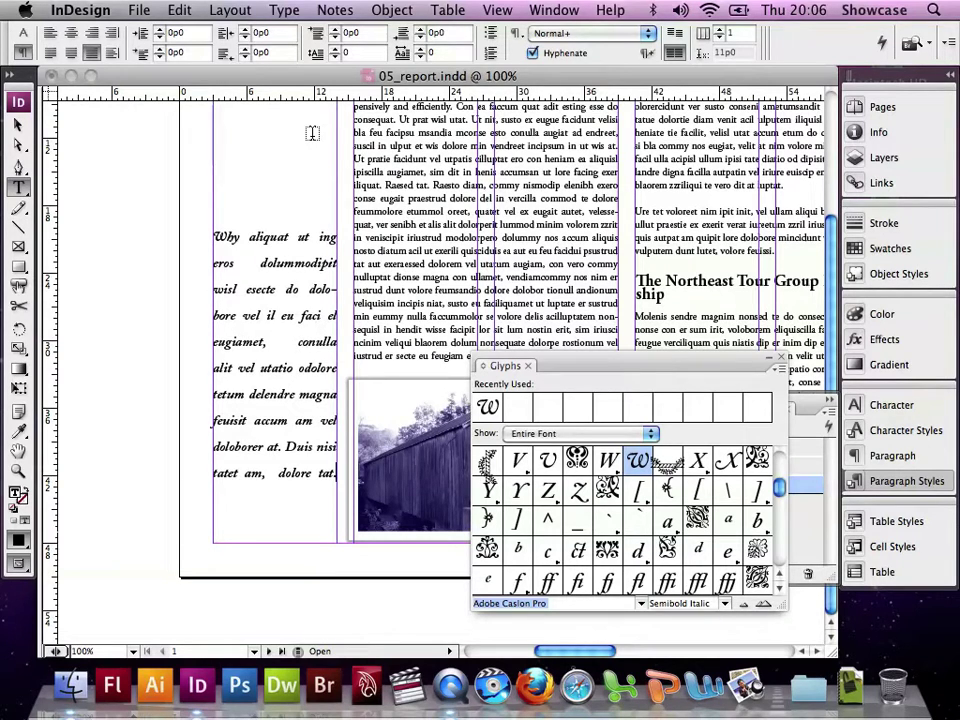
Show the Ornaments glyph set and insert an ornament after 'dolore tat.'
left_click(577, 433)
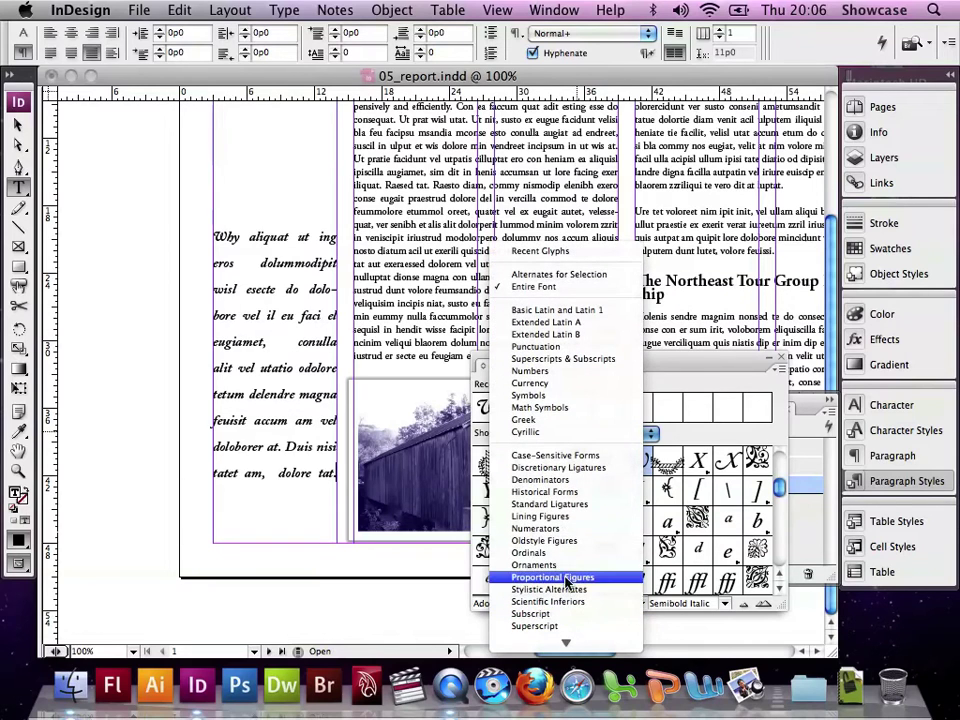
left_click(568, 566)
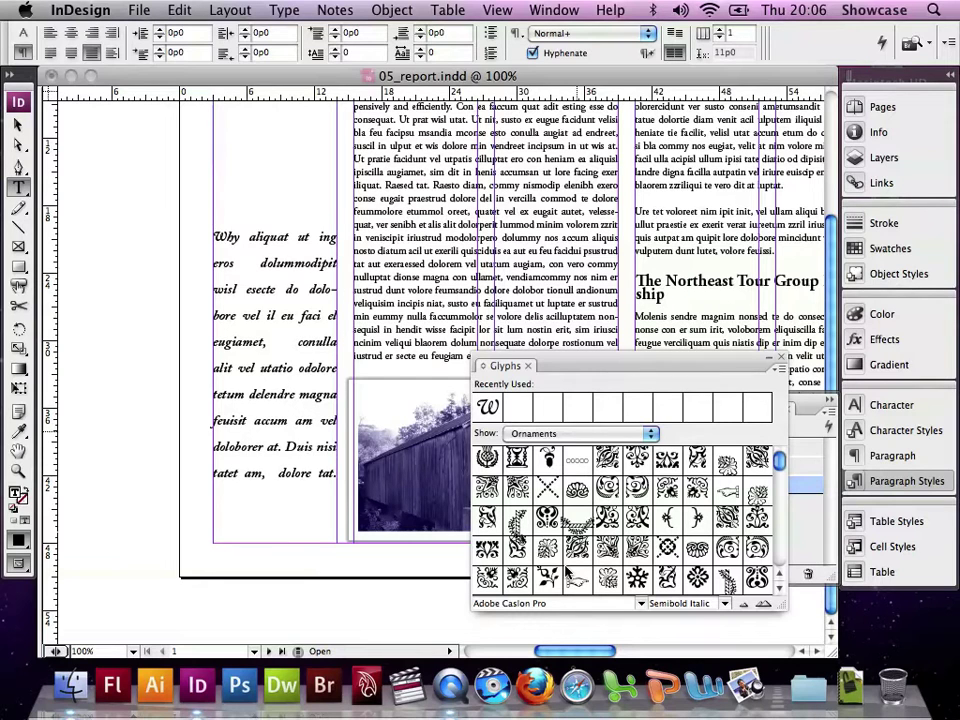
scroll(585, 568, "down", 1)
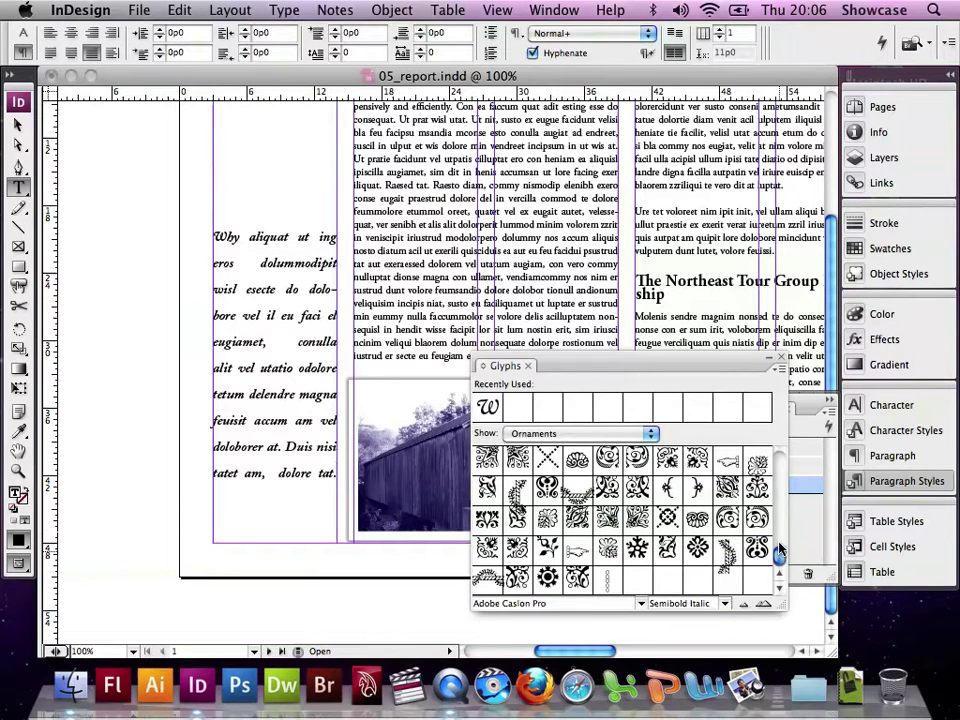
double_click(578, 461)
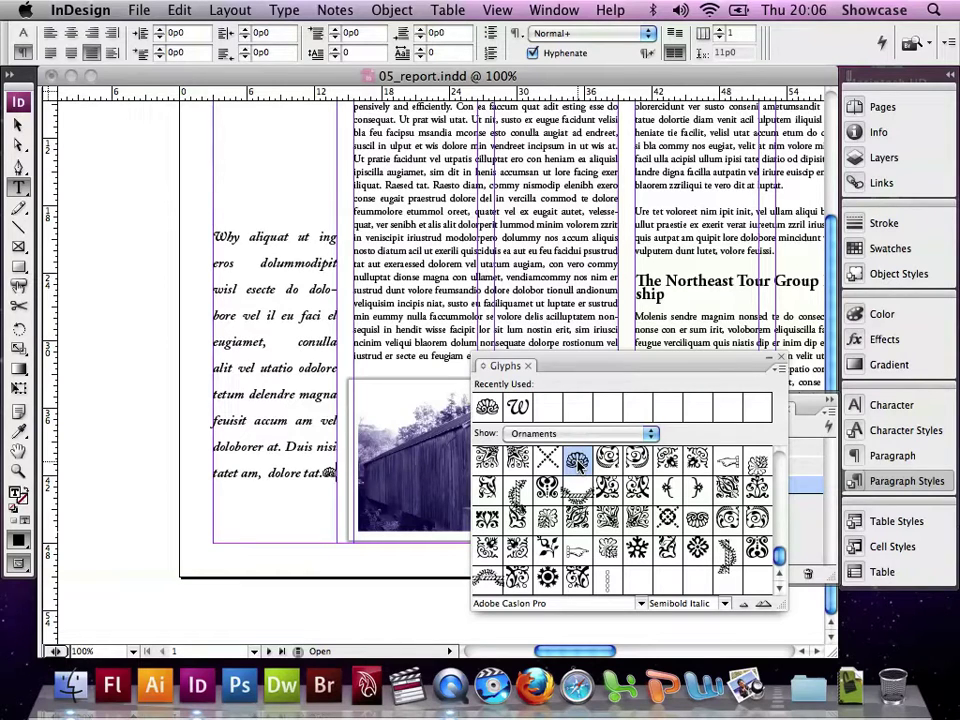
left_click(782, 357)
Save the document, then insert a flush space at the end of the italic text
left_click(139, 10)
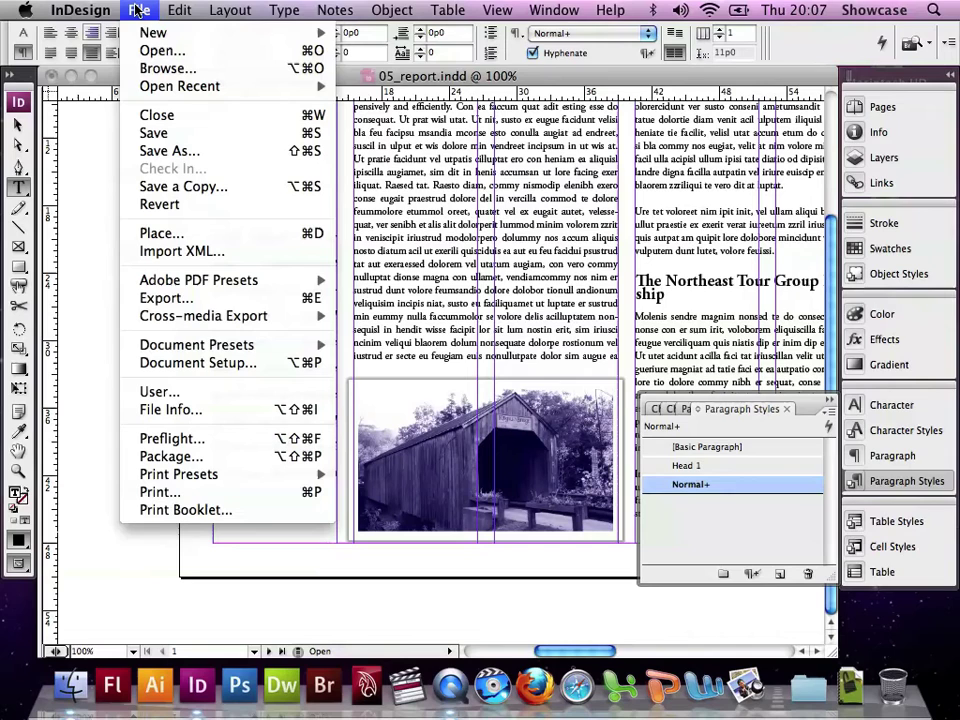
left_click(145, 132)
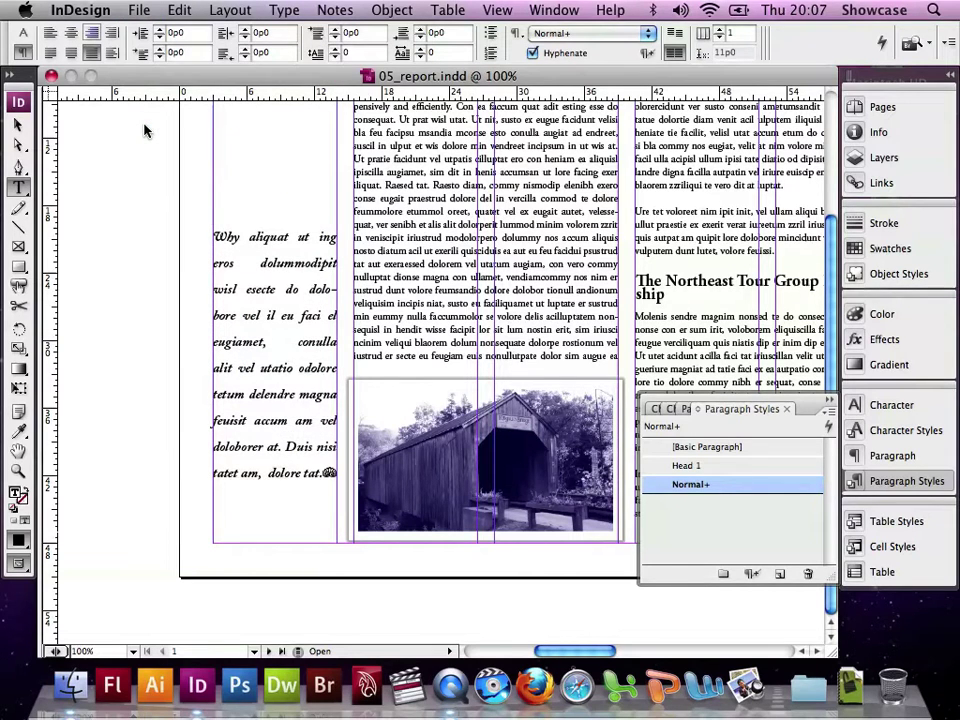
left_click(323, 472)
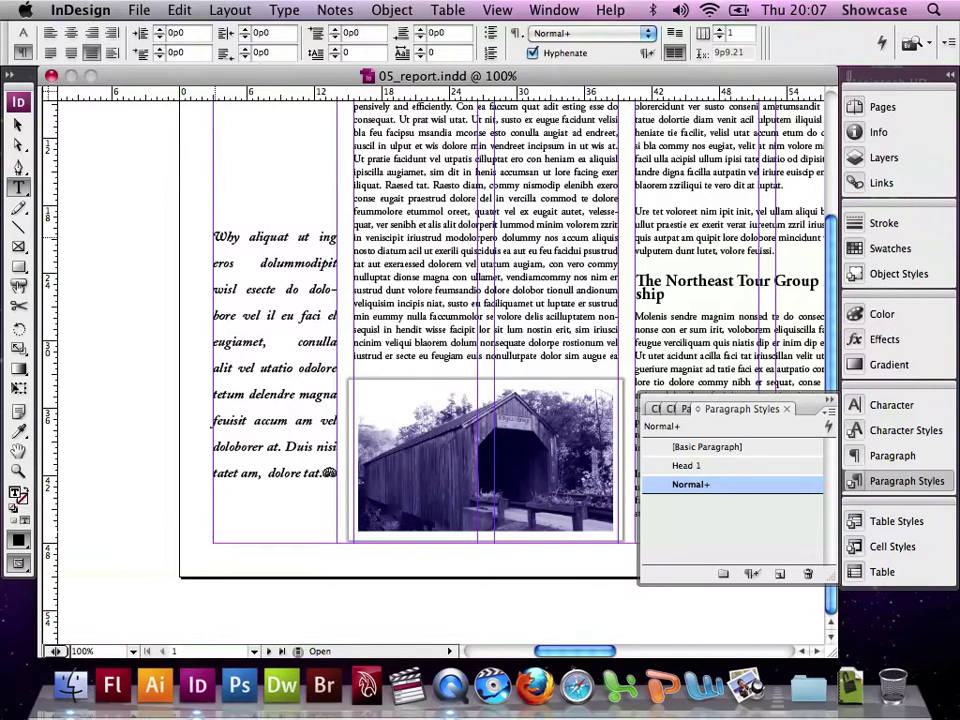
right_click(216, 243)
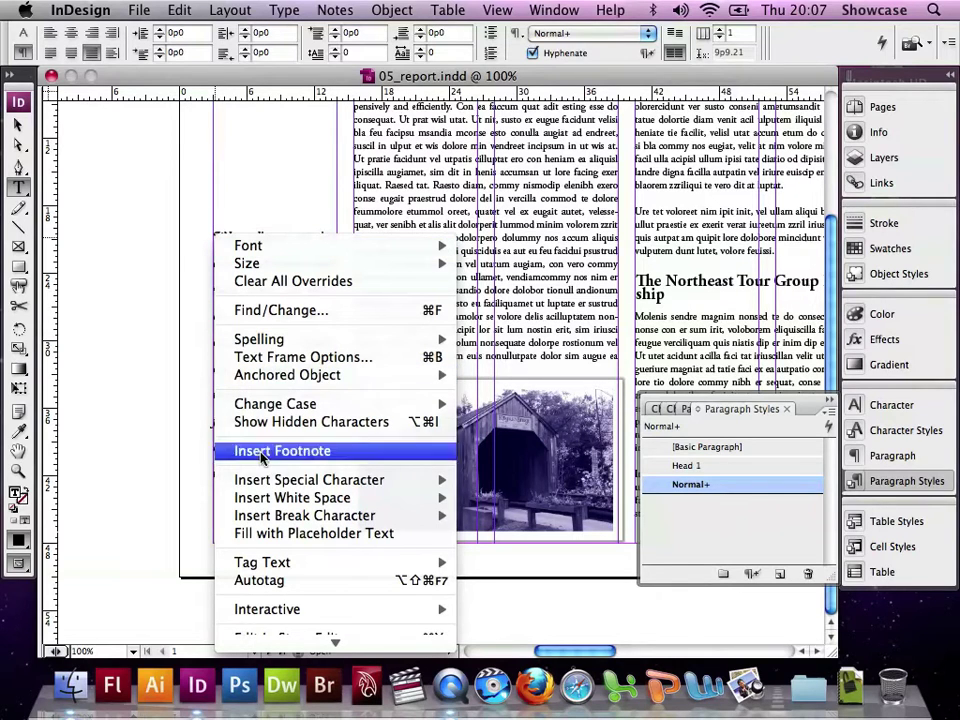
mouse_move(265, 486)
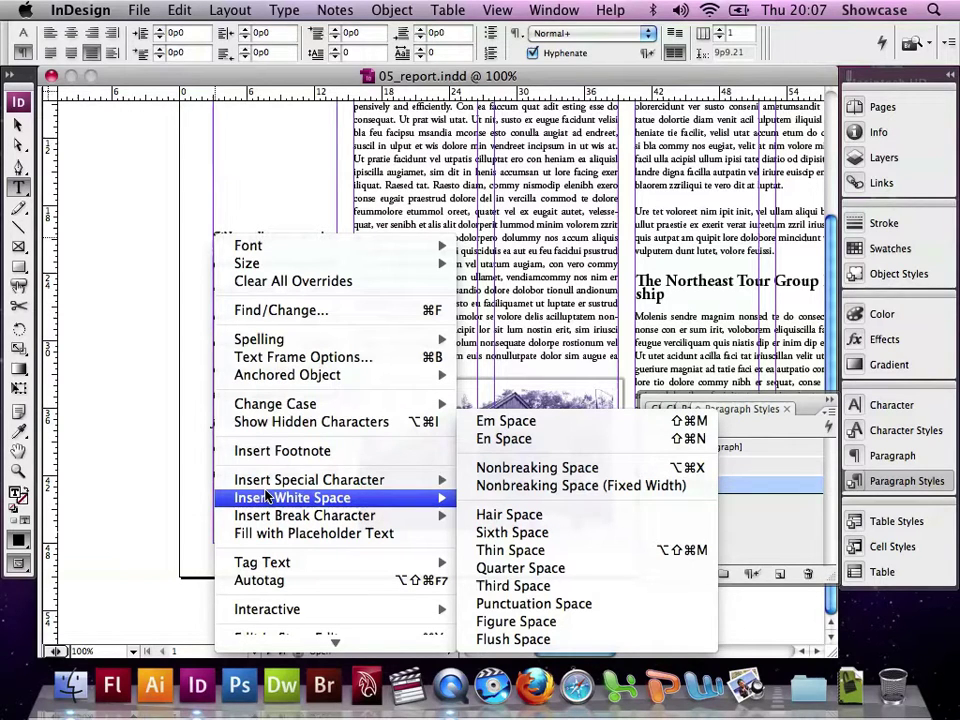
left_click(518, 642)
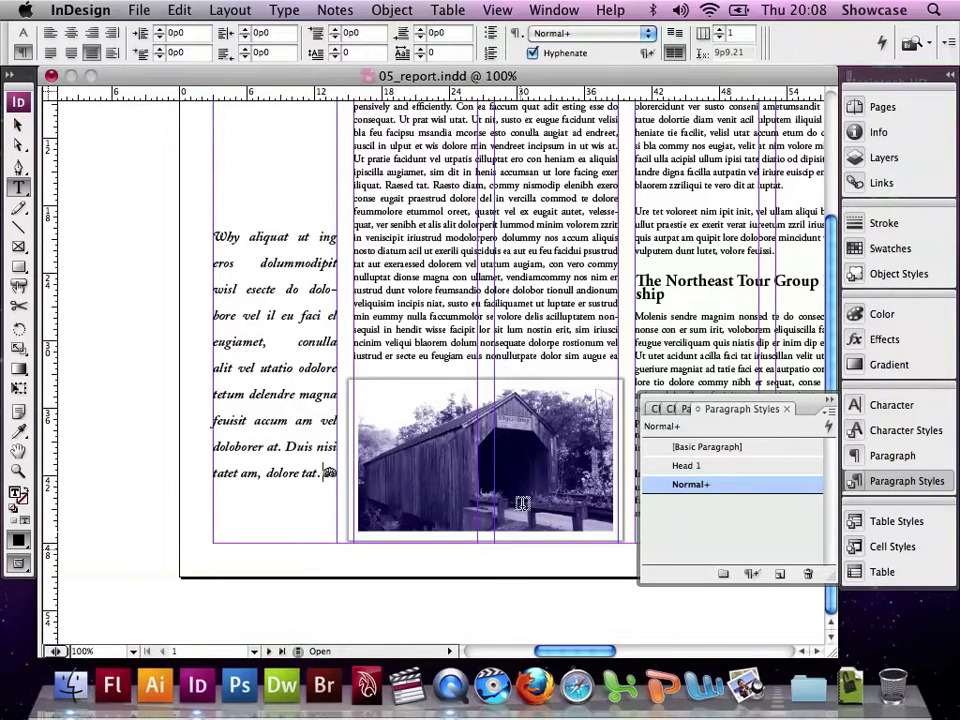
Give the first paragraph a 4-line drop cap spanning three characters, 'The'
scroll(517, 637, "up", 2)
scroll(361, 212, "up", 5)
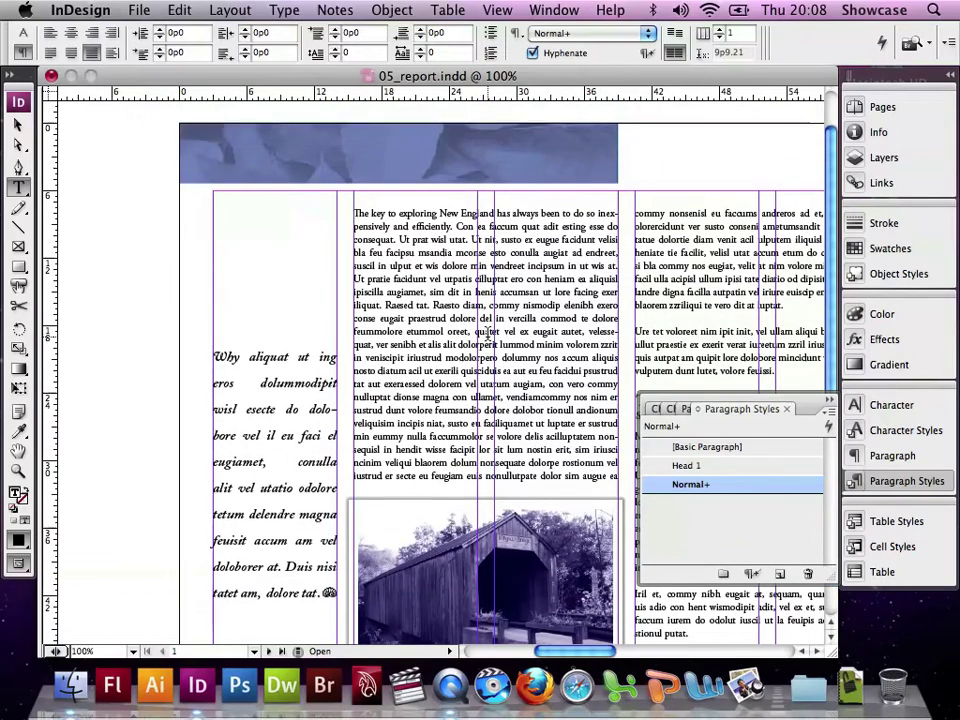
left_click(361, 212)
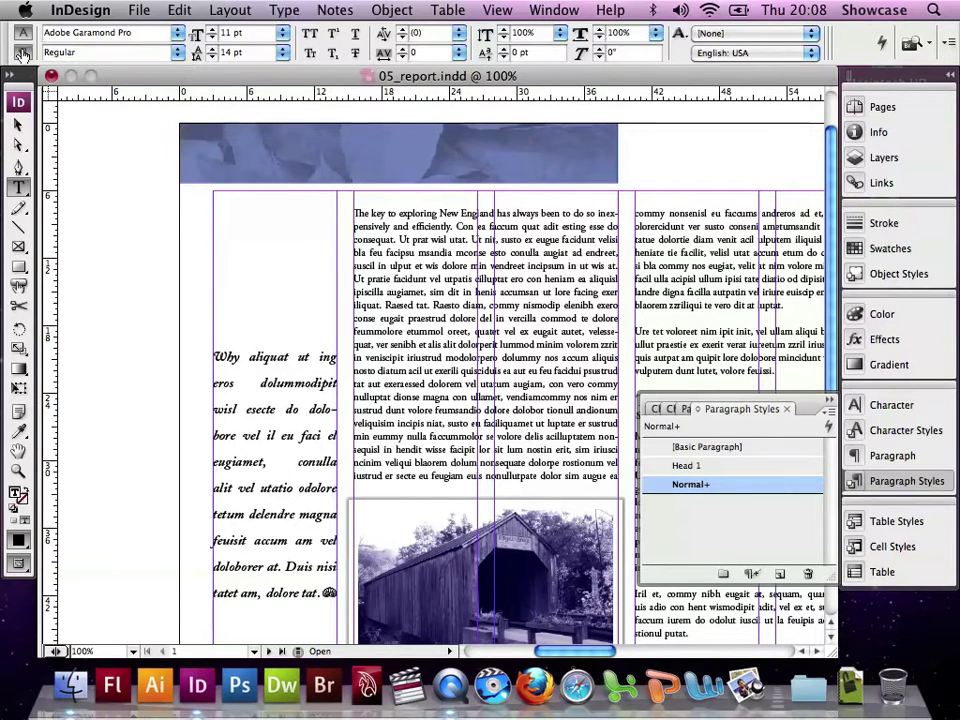
left_click(22, 52)
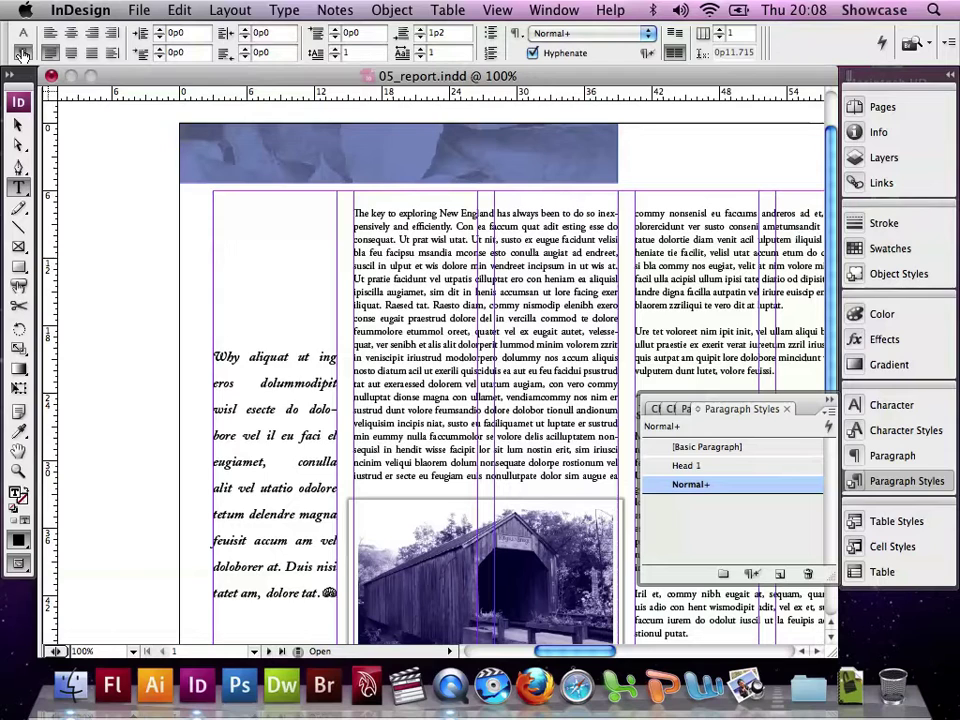
left_click(335, 57)
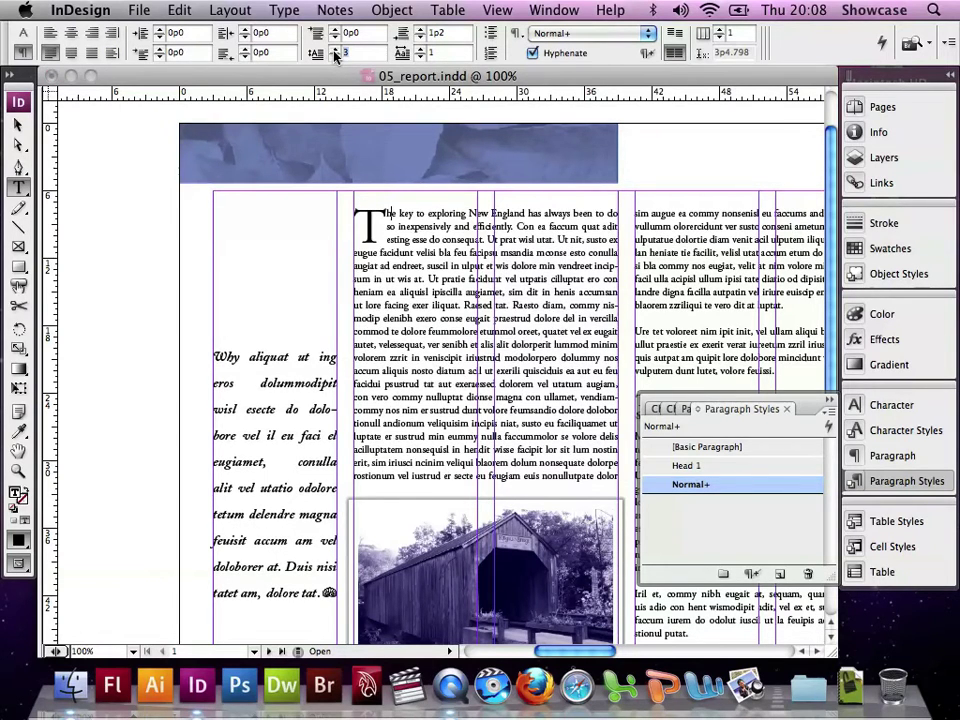
left_click(335, 57)
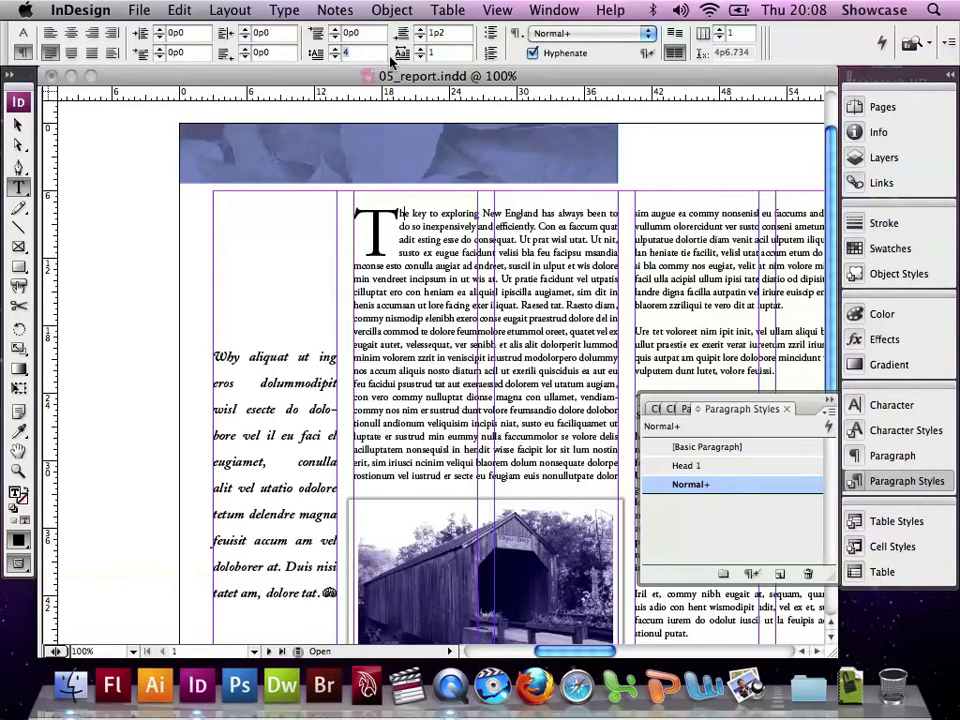
left_click(421, 50)
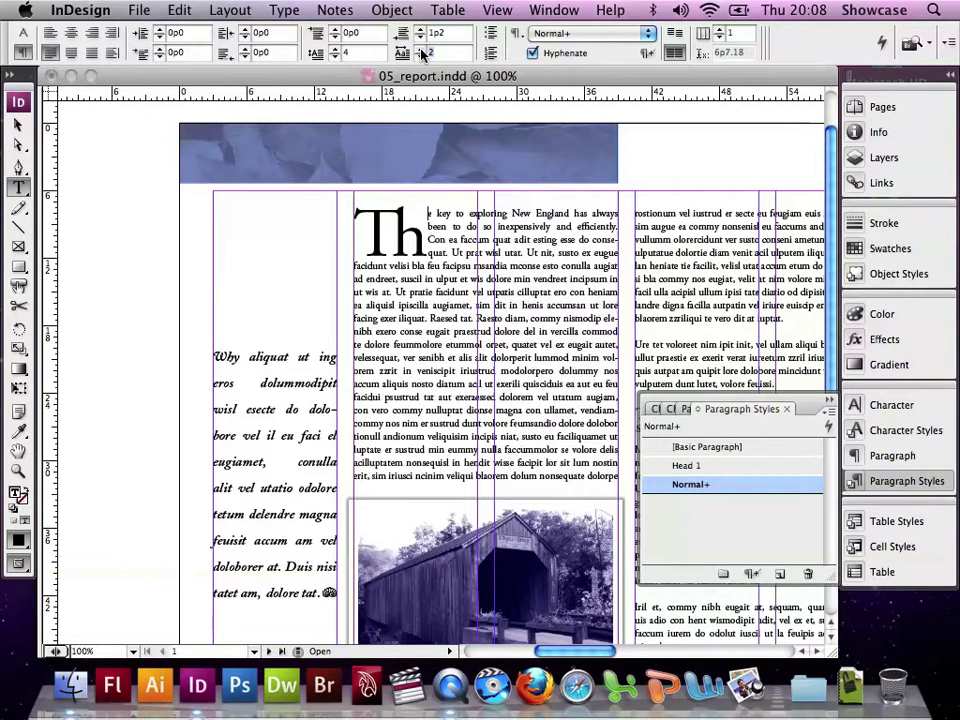
left_click(421, 50)
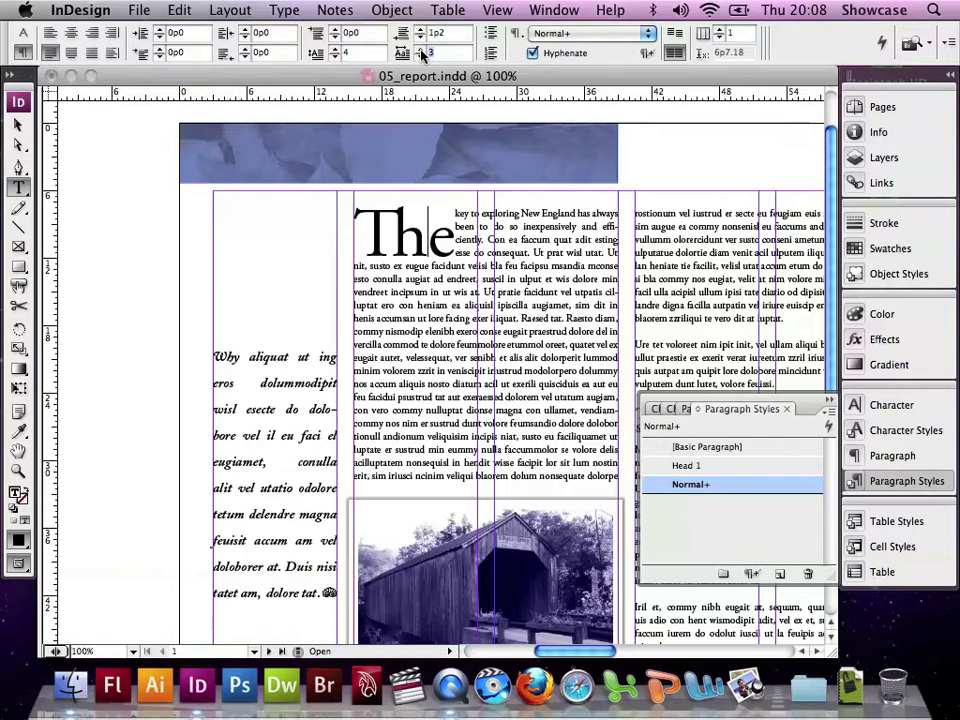
left_click(21, 33)
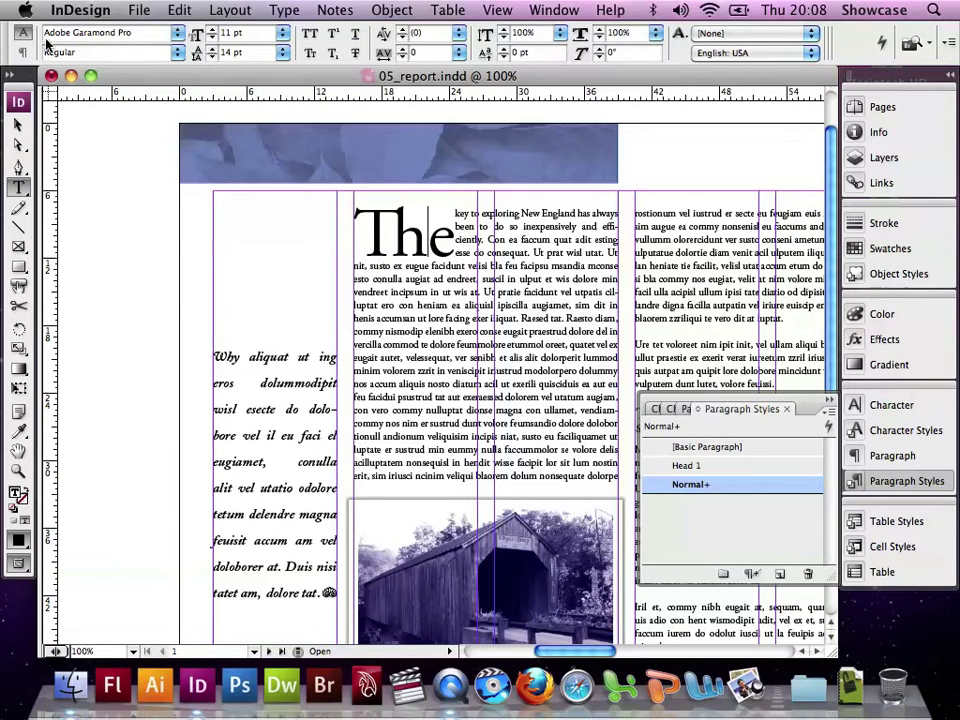
Set the drop-cap 'The' in Adobe Caslon Pro Semibold Italic and select its T and h
left_click_drag(355, 225, 441, 243)
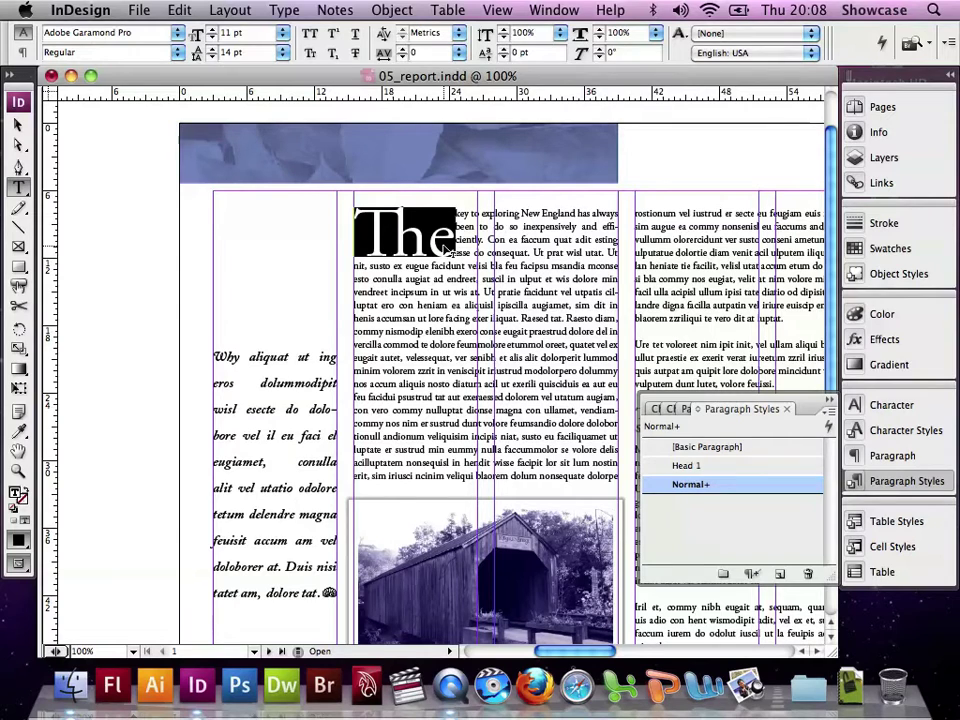
left_click(178, 35)
mouse_move(178, 5)
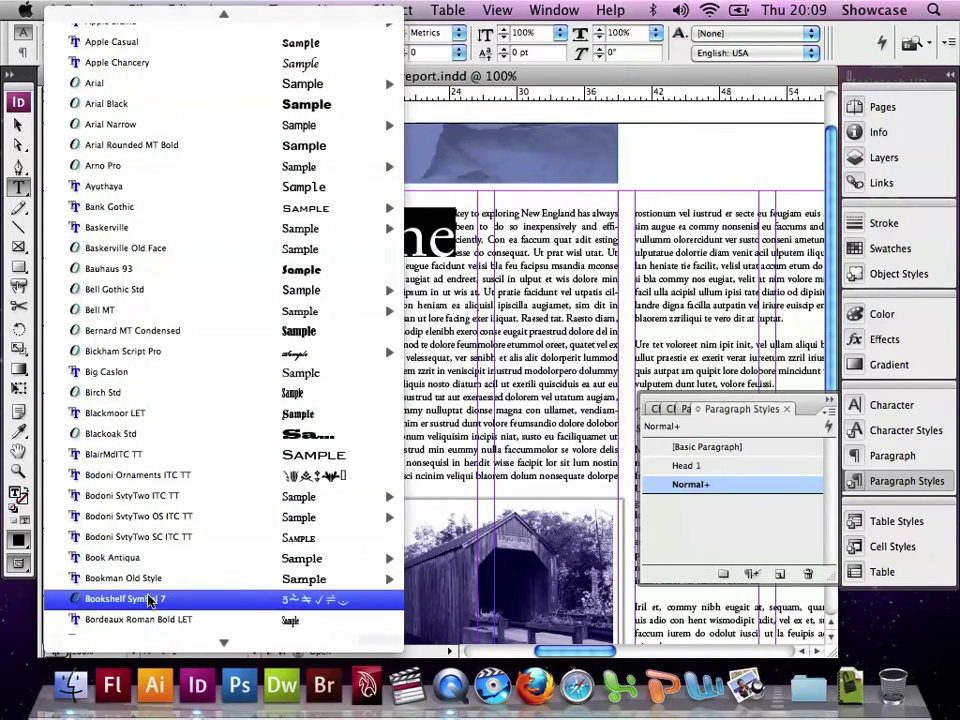
mouse_move(143, 640)
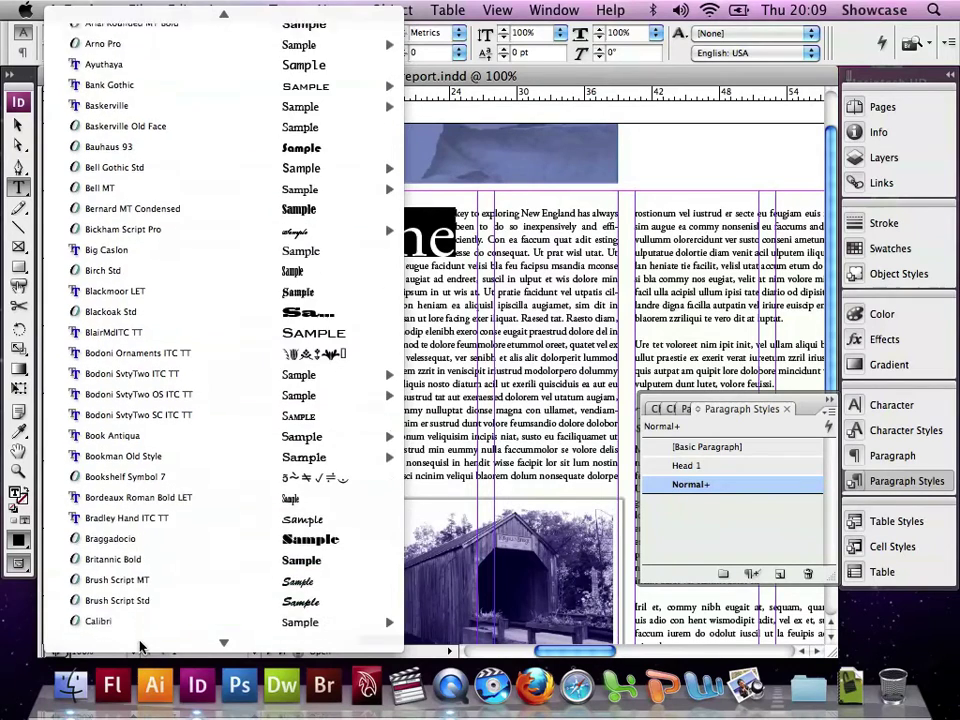
mouse_move(145, 593)
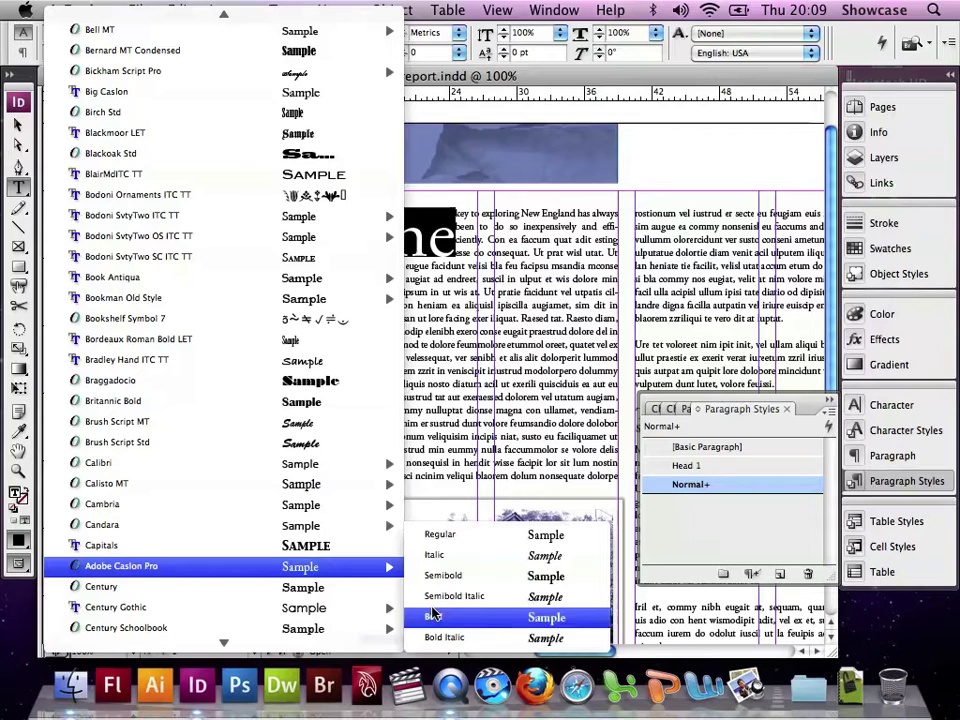
left_click(455, 597)
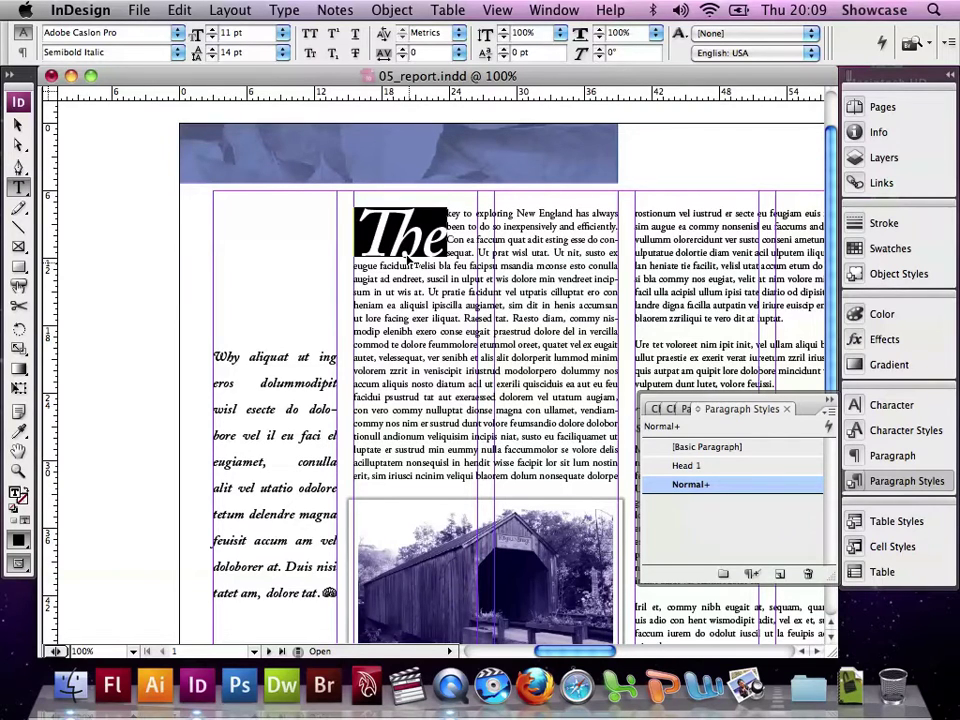
left_click(373, 237)
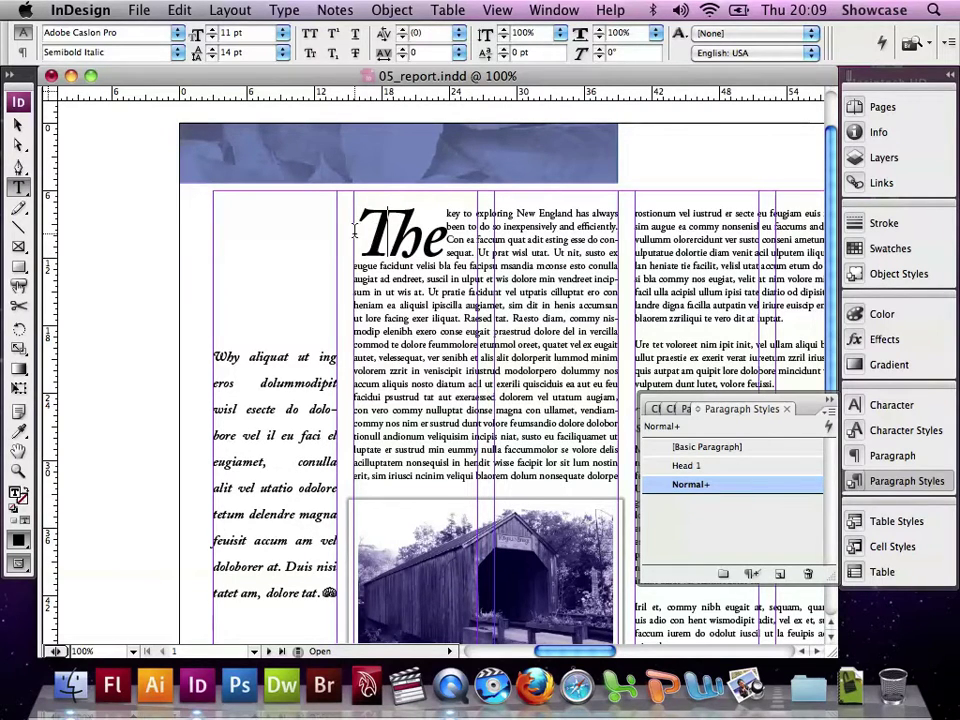
left_click_drag(354, 232, 408, 243)
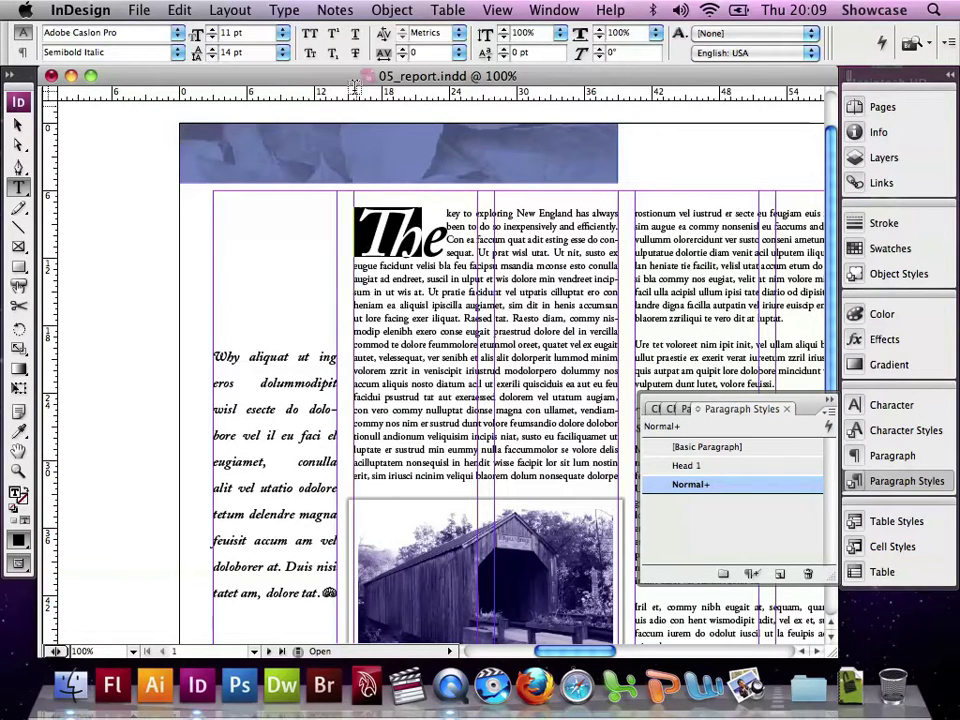
Replace the T and h with the Th ligature from Alternates for Selection glyphs
left_click(284, 12)
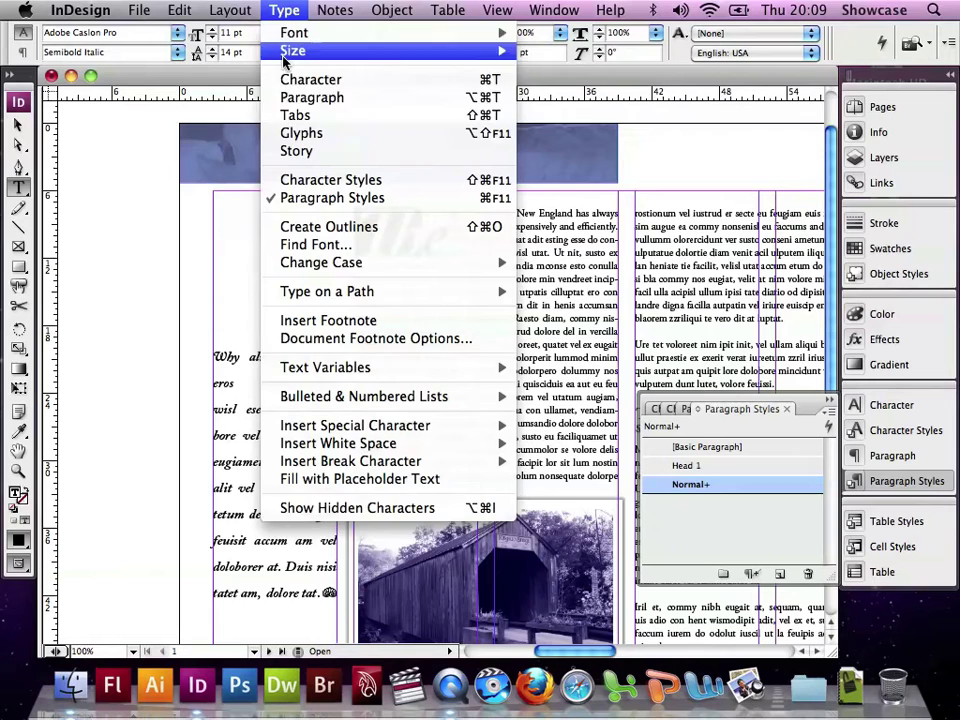
left_click(288, 135)
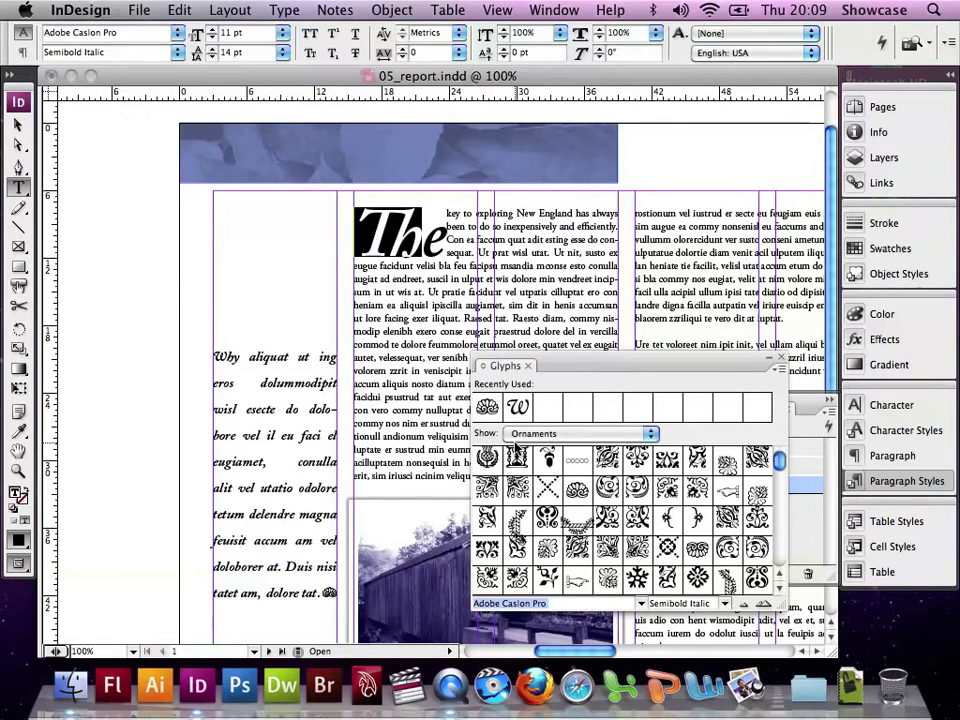
left_click(579, 436)
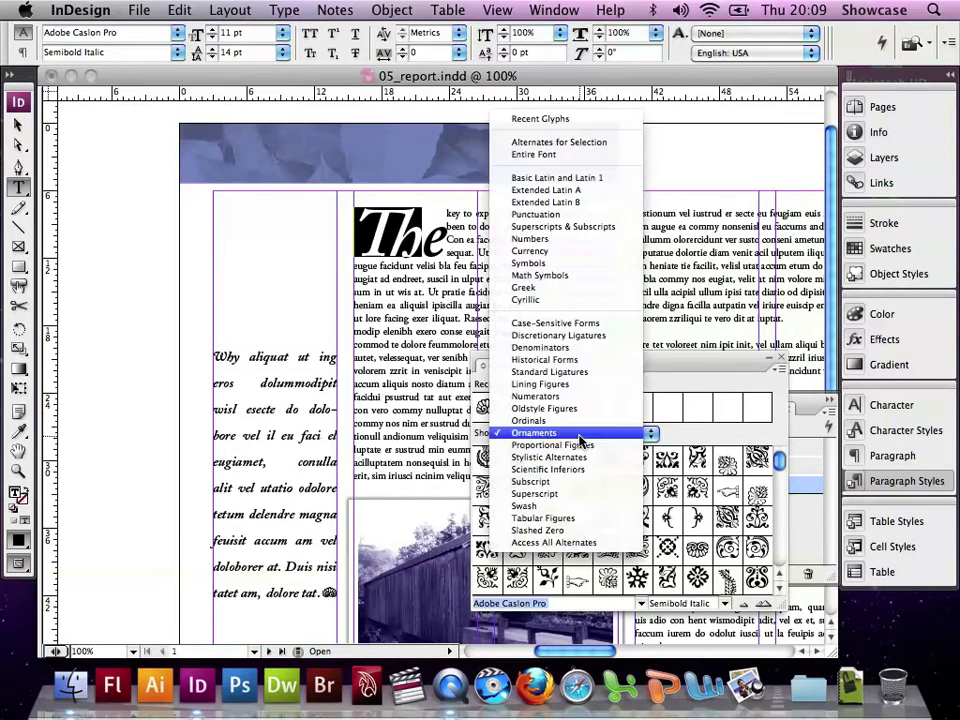
left_click(593, 142)
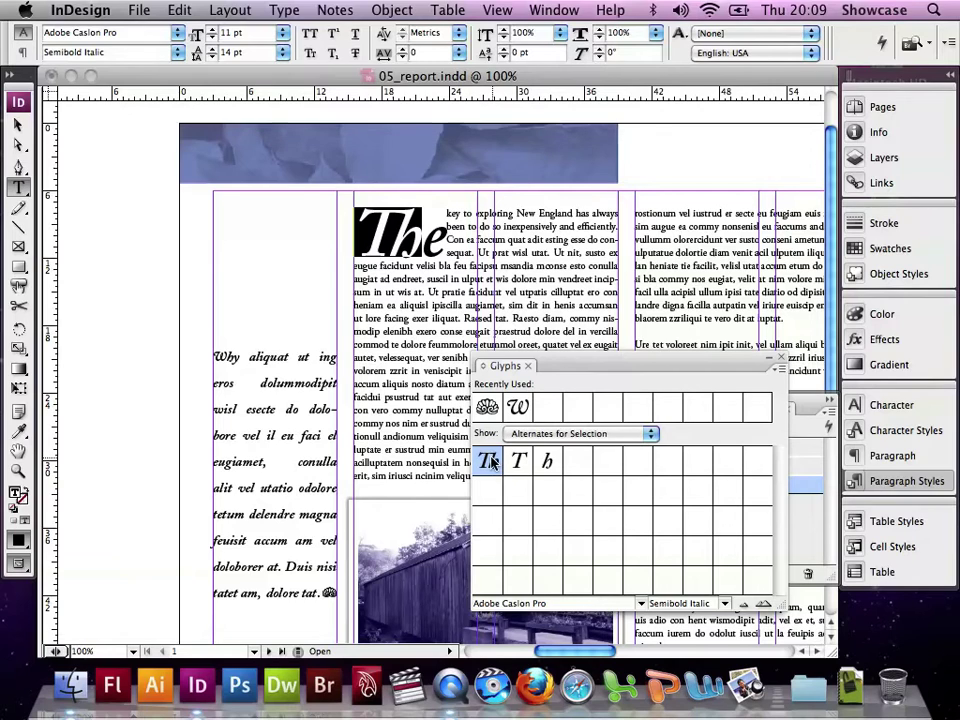
mouse_move(492, 461)
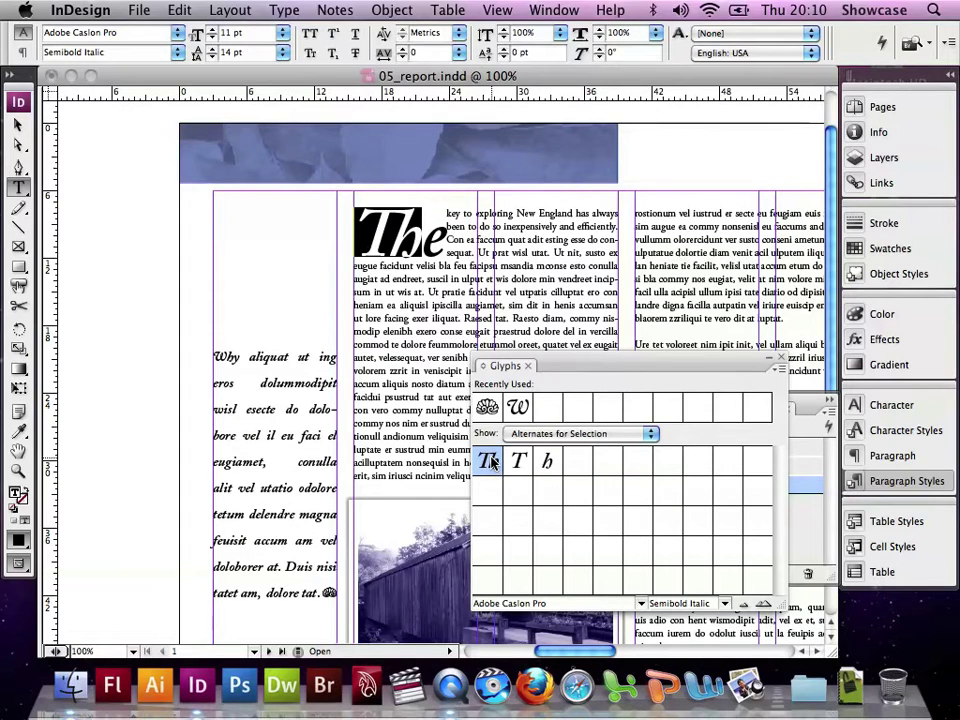
double_click(492, 461)
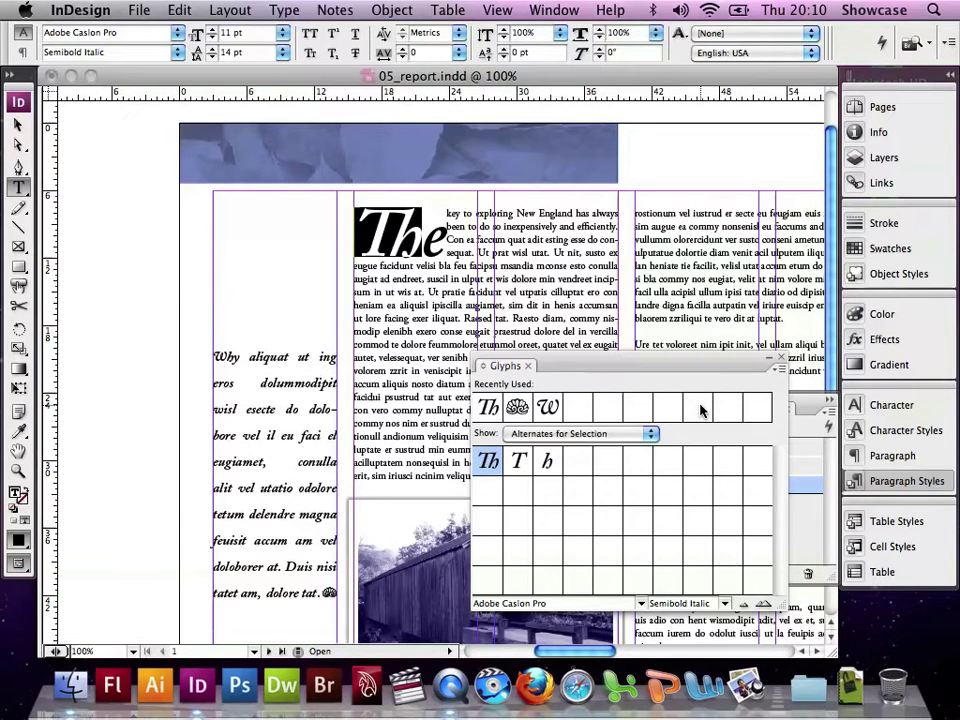
left_click(781, 360)
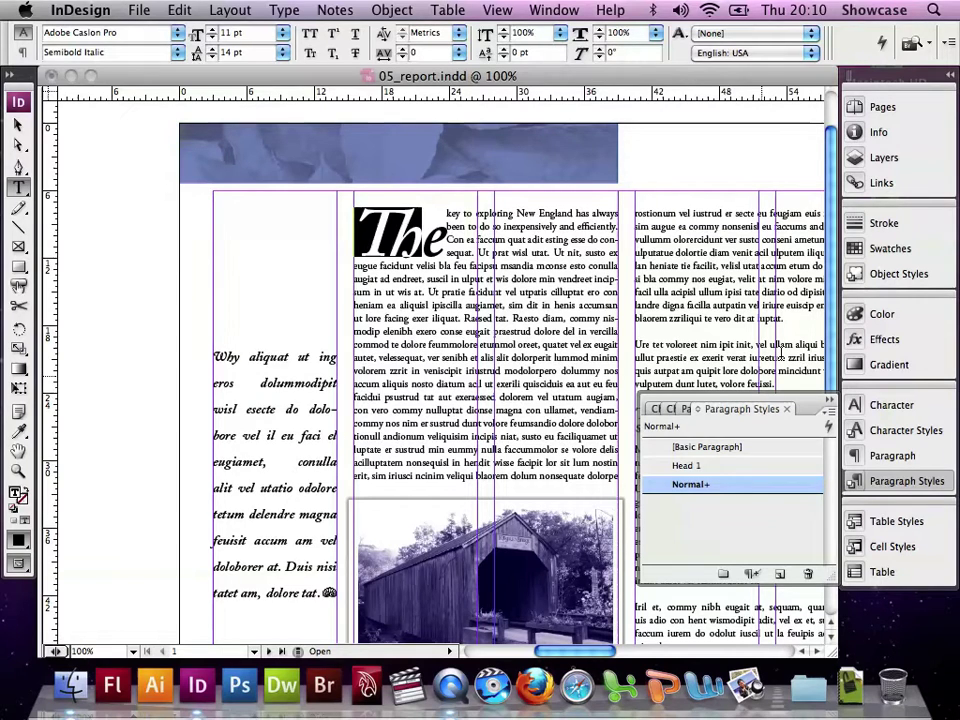
Select the drop-cap word 'The' and set its stroke colour to [None]
left_click(360, 232)
left_click_drag(365, 232, 445, 236)
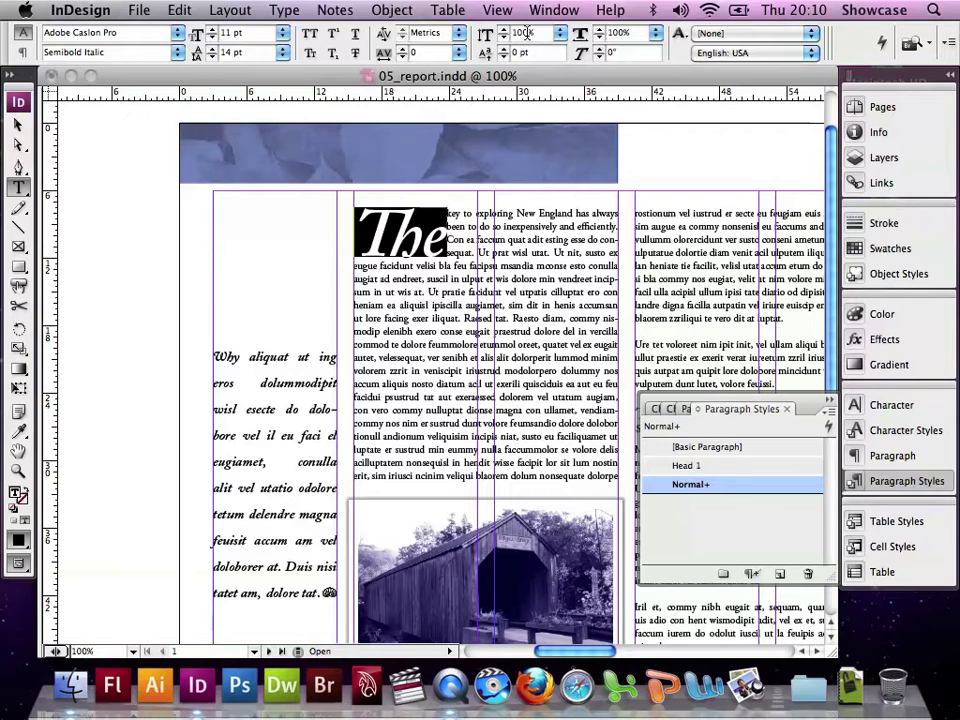
left_click(884, 251)
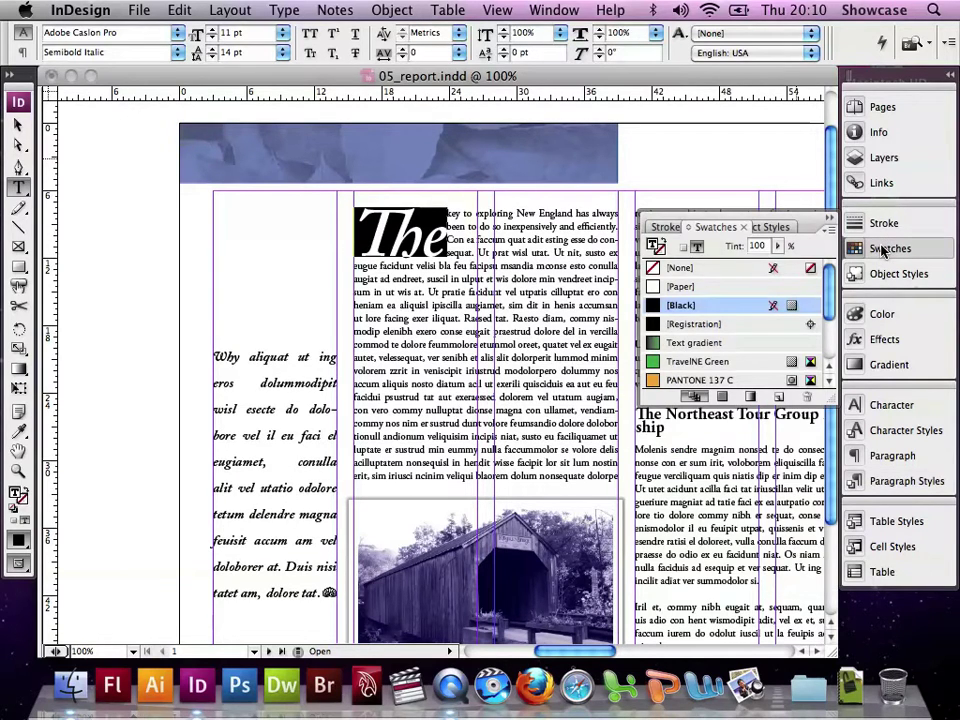
left_click(661, 250)
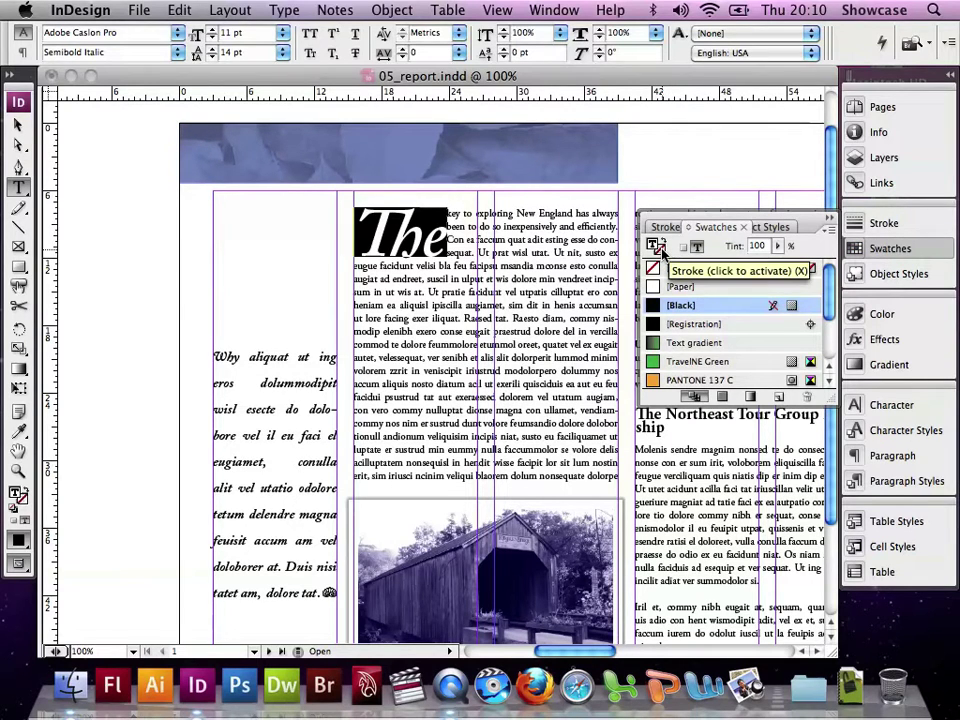
left_click(685, 268)
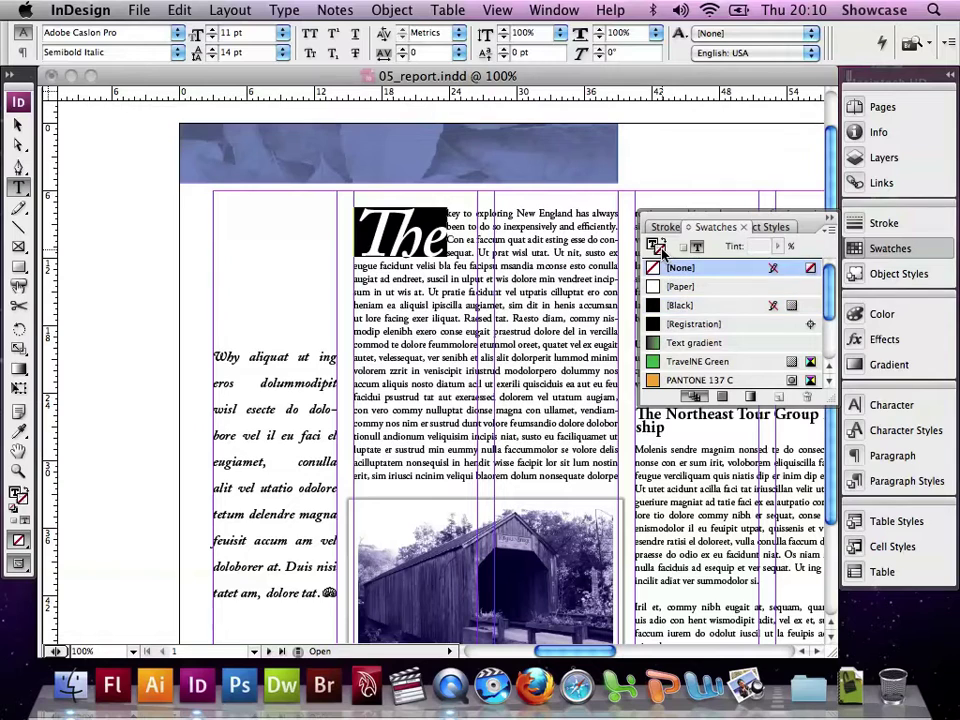
Fill 'The' with PANTONE Reflex Blue C and bring the stroke colour forward for editing
scroll(699, 336, "down", 2)
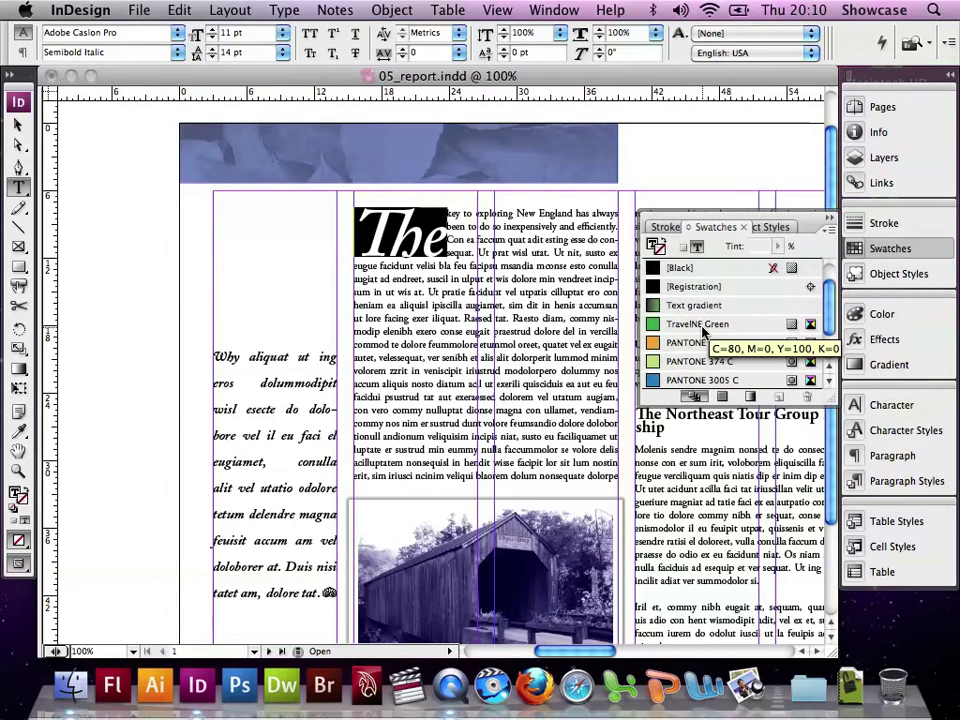
scroll(703, 345, "down", 3)
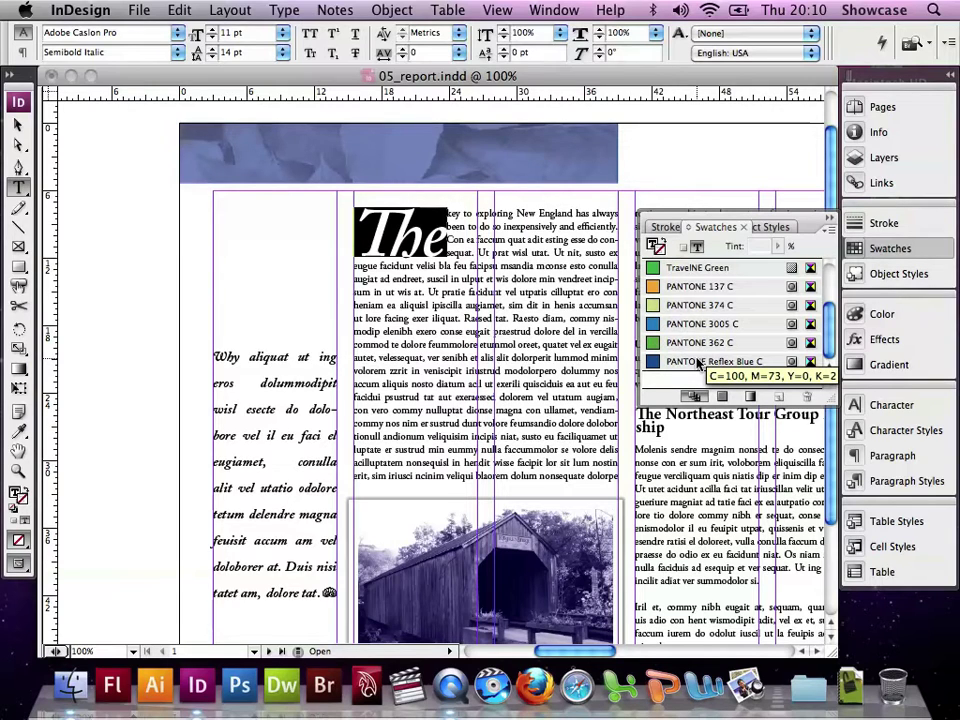
left_click(698, 362)
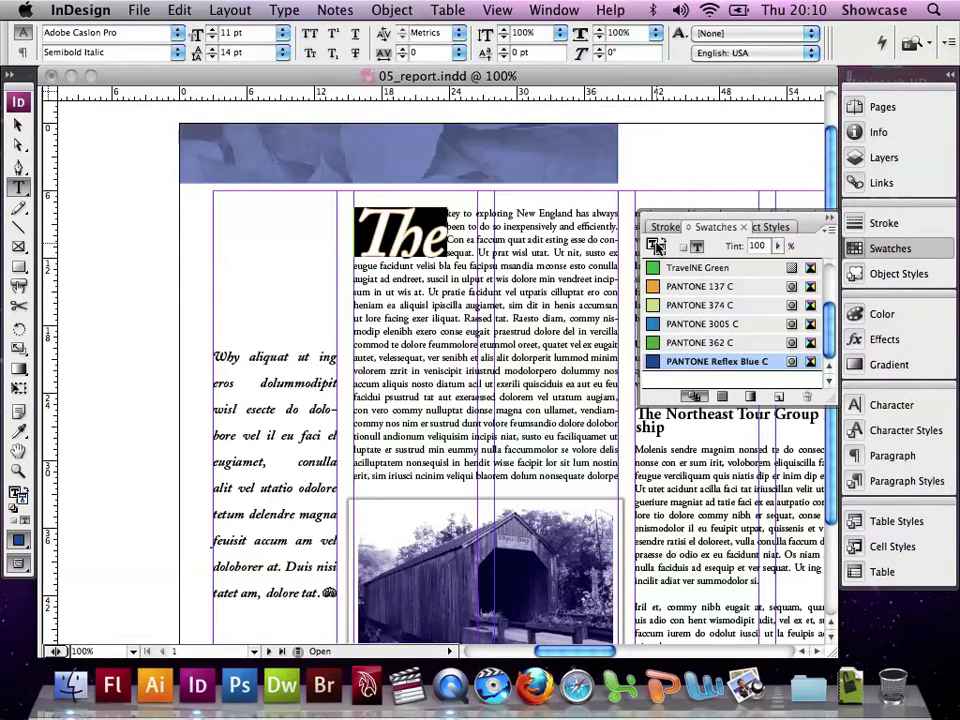
left_click(656, 245)
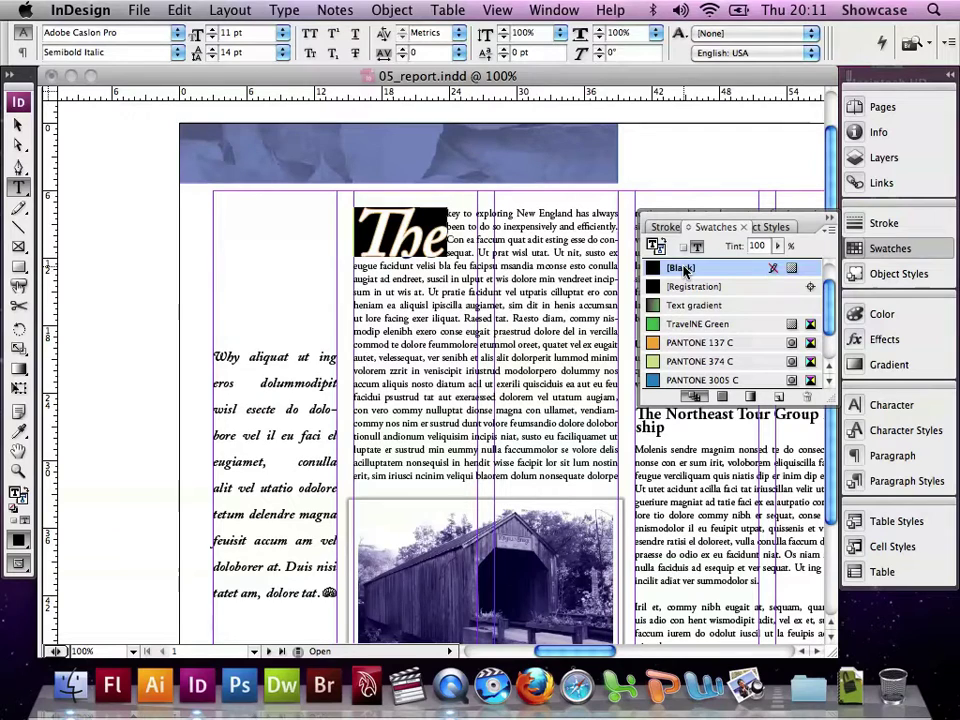
Give the drop cap 'The' a 1.5 pt outline weight and deselect to check it
left_click(862, 228)
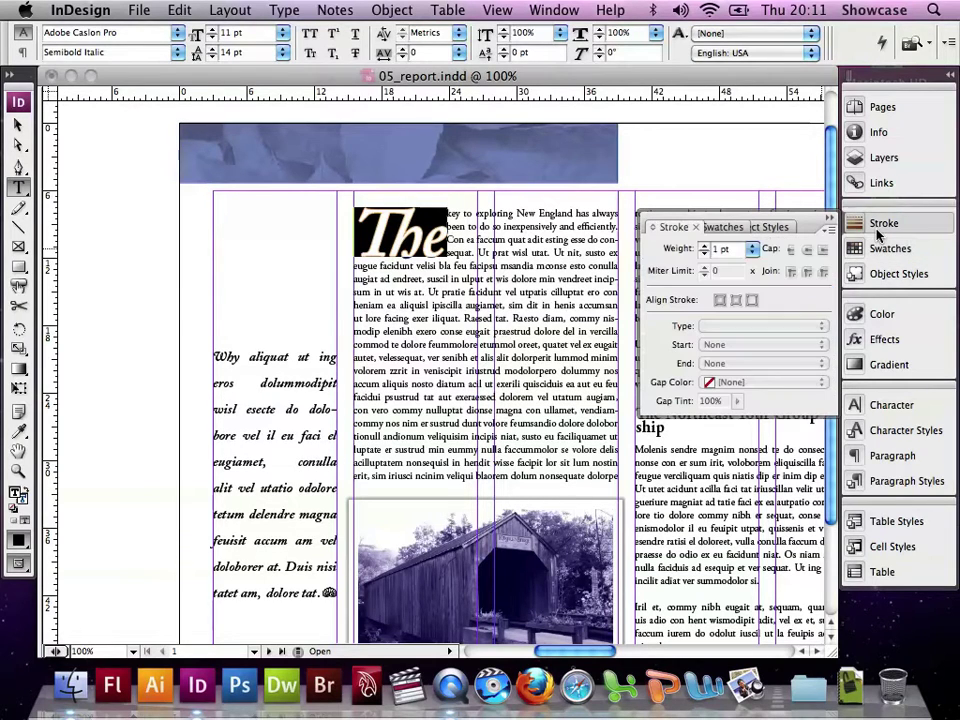
left_click(706, 247)
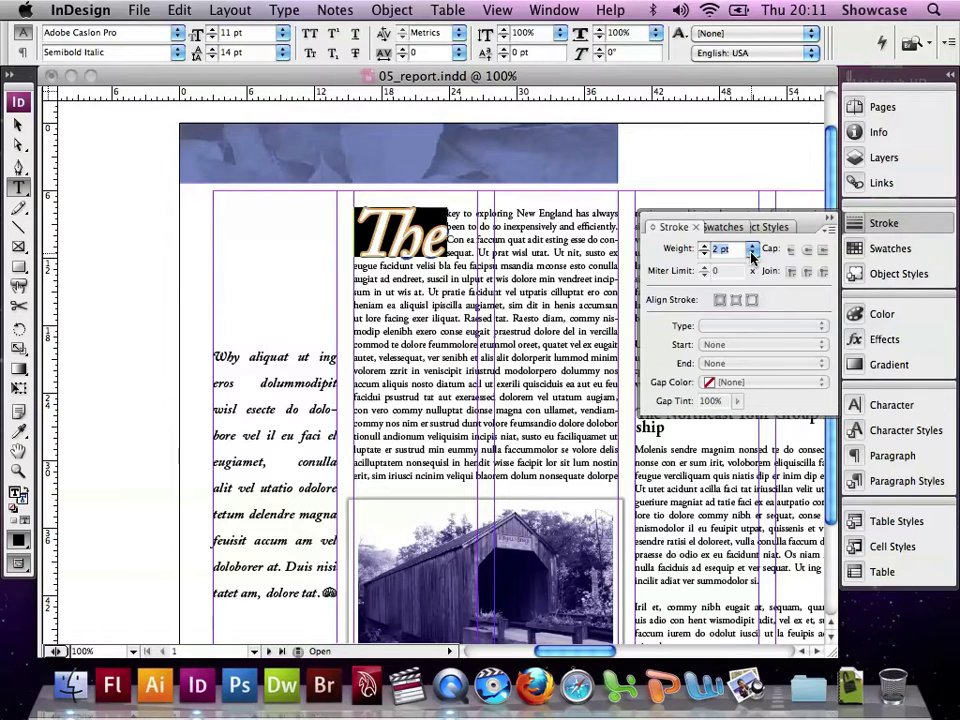
left_click(751, 253)
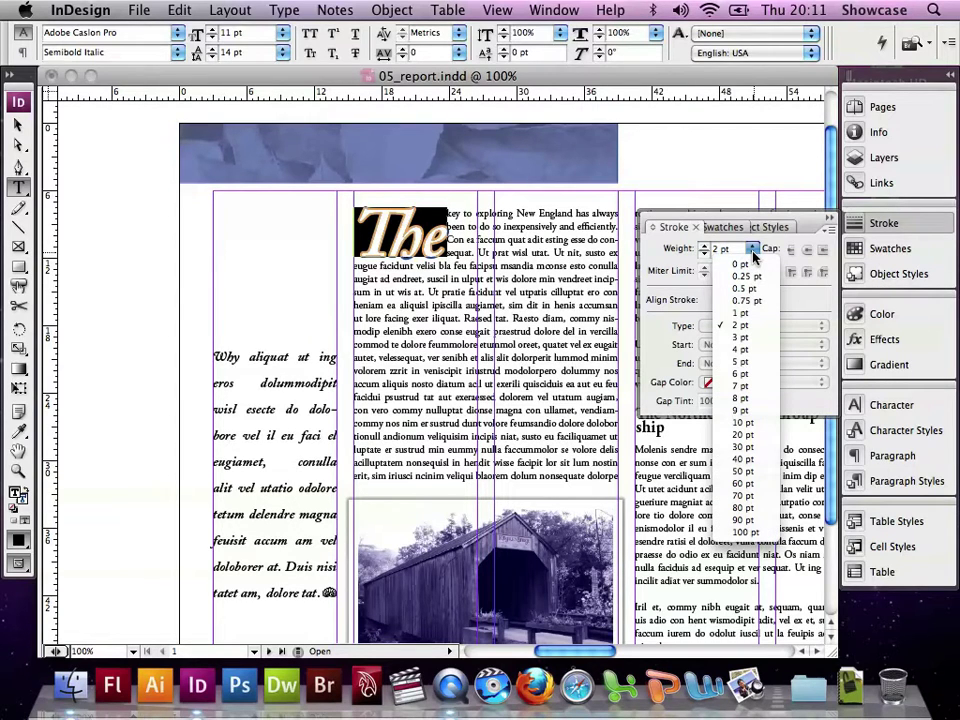
left_click(716, 249)
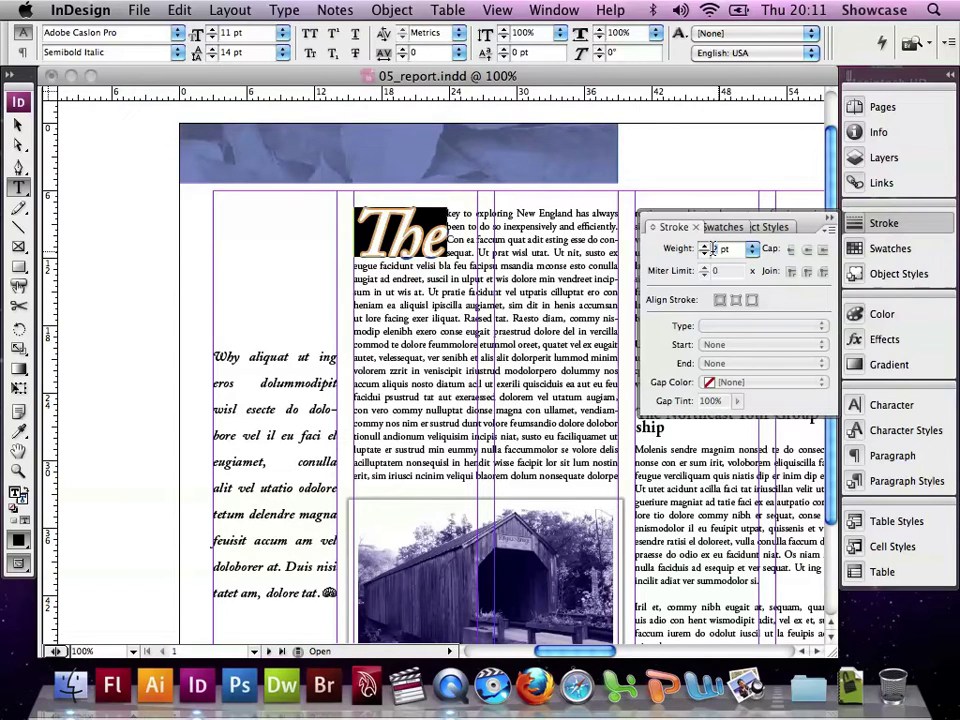
key("BackSpace")
type("1.5")
key("Return")
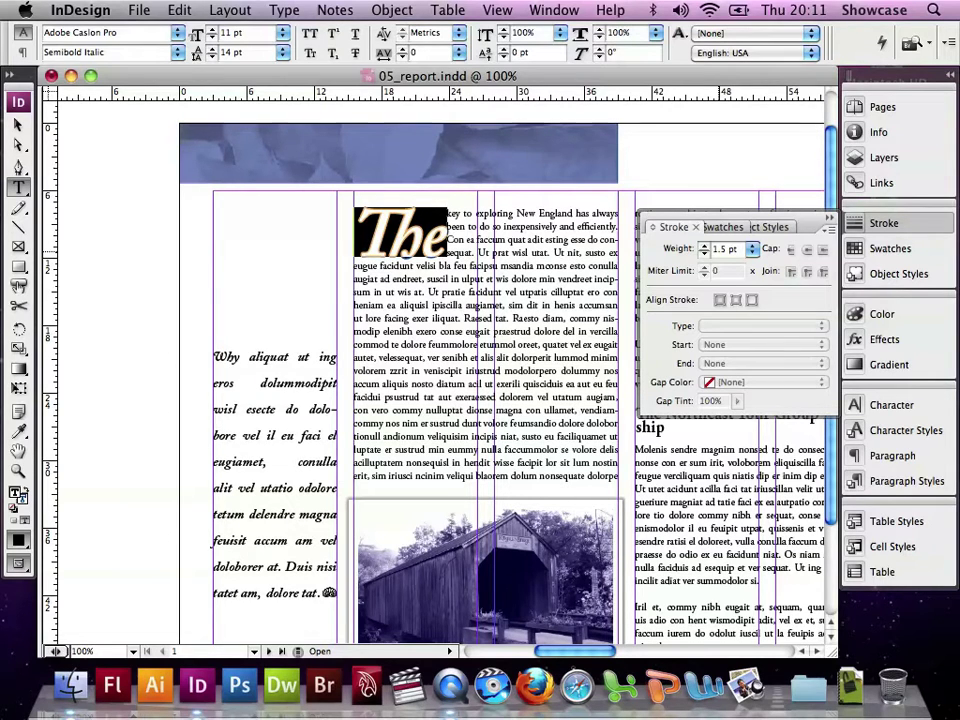
left_click(411, 238)
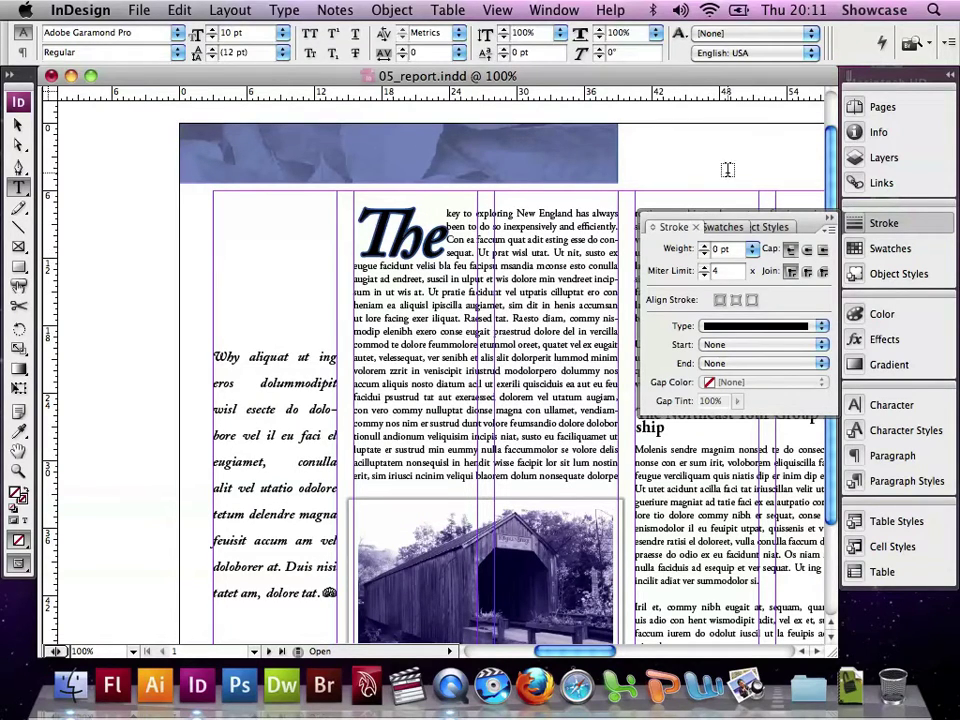
Try swapping fill and stroke on 'The', restore the PANTONE Reflex Blue C fill, then reselect 'The'
left_click(725, 229)
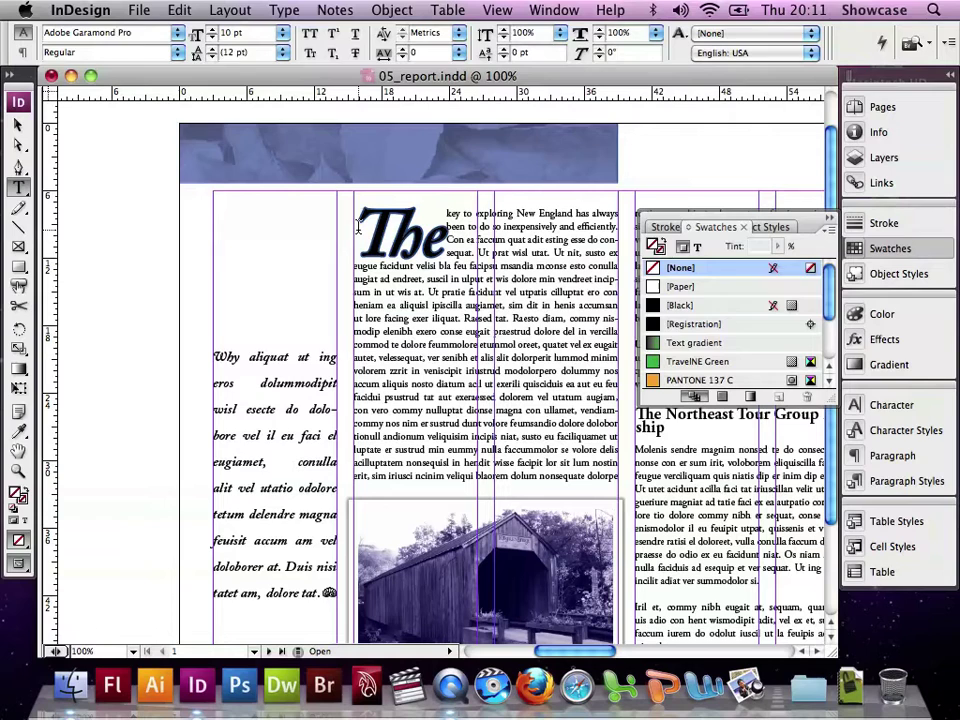
left_click_drag(358, 226, 447, 240)
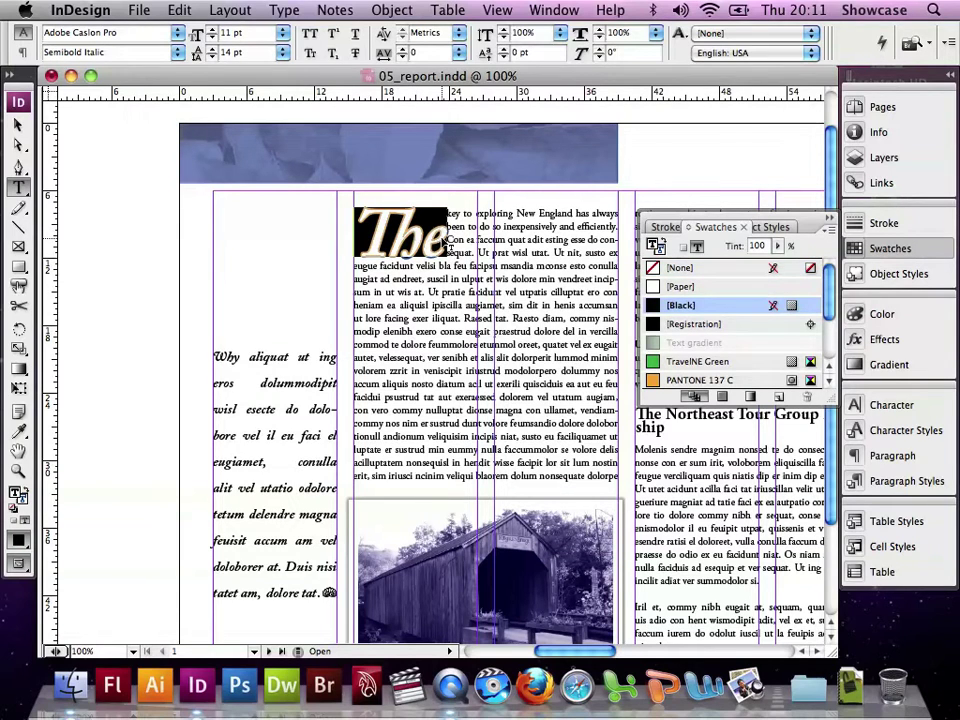
left_click(661, 241)
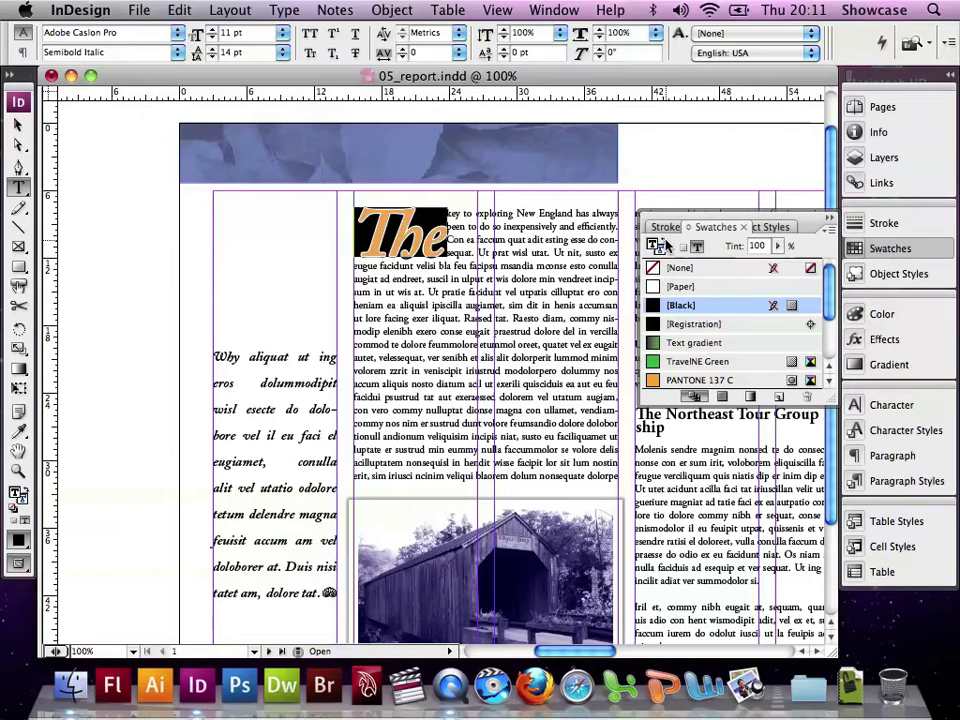
scroll(716, 320, "down", 3)
left_click(716, 361)
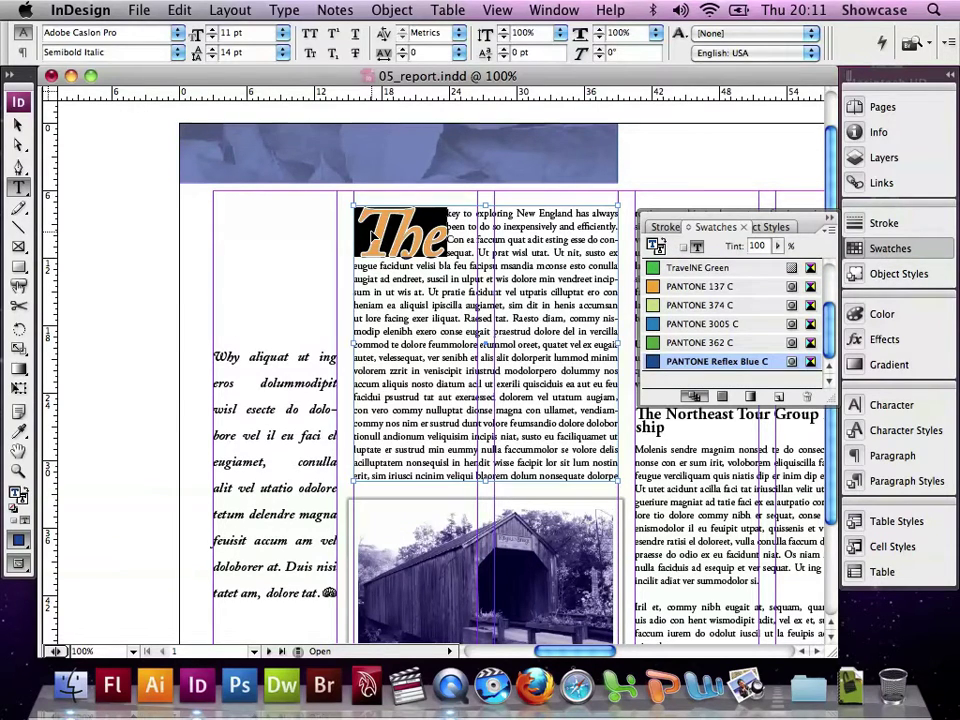
left_click(370, 235)
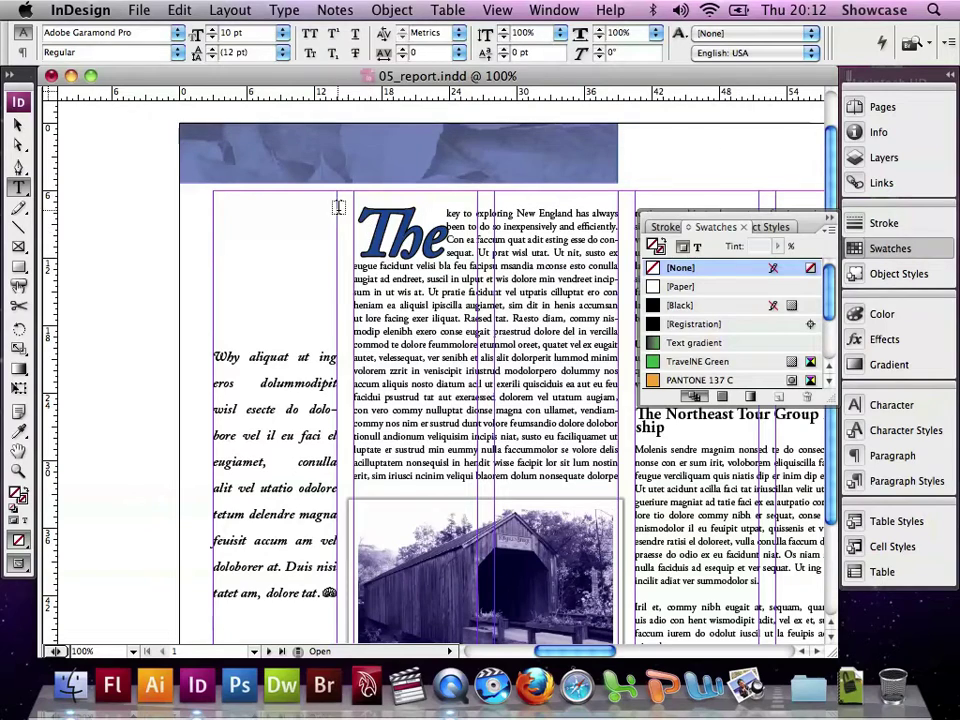
double_click(424, 236)
left_click_drag(424, 236, 448, 236)
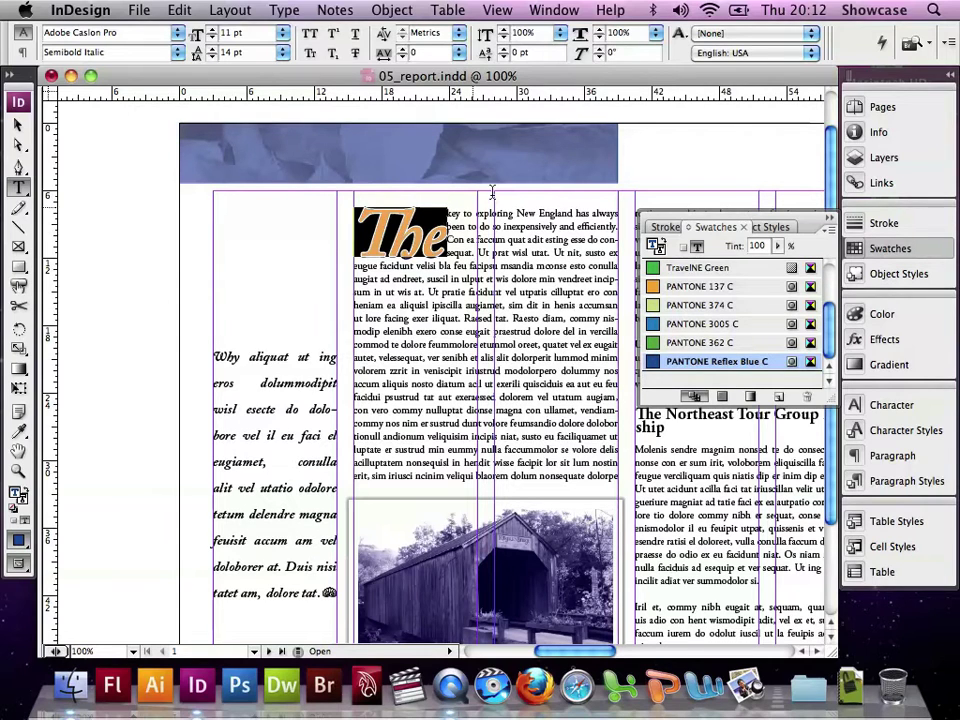
Enable Align Left Edge in Drop Caps and Nested Styles, compare with Preview, and apply
left_click(947, 45)
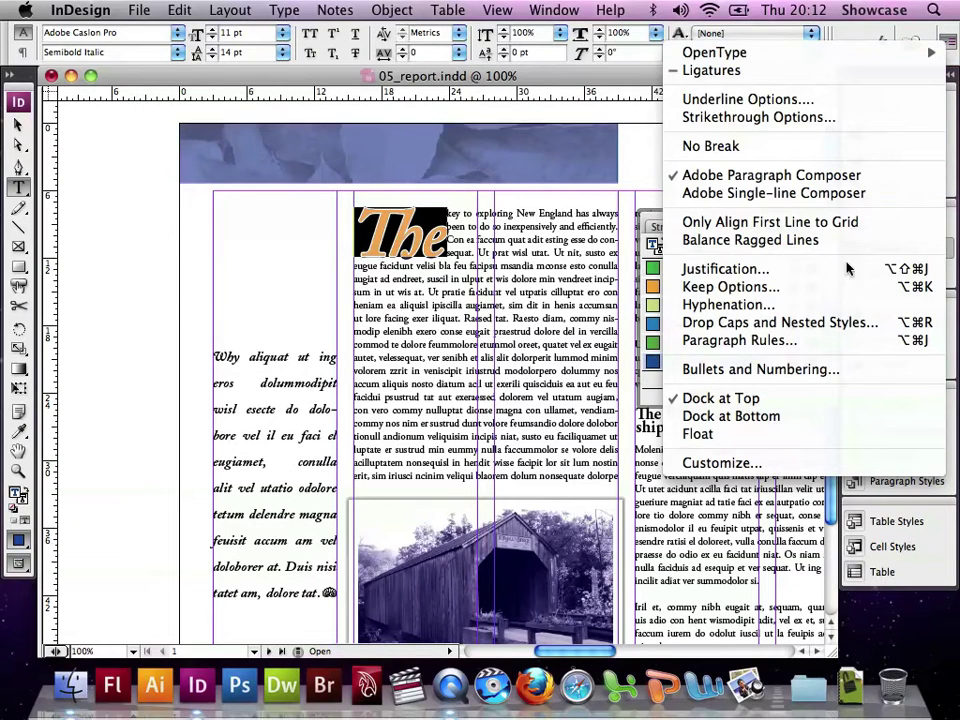
left_click(830, 322)
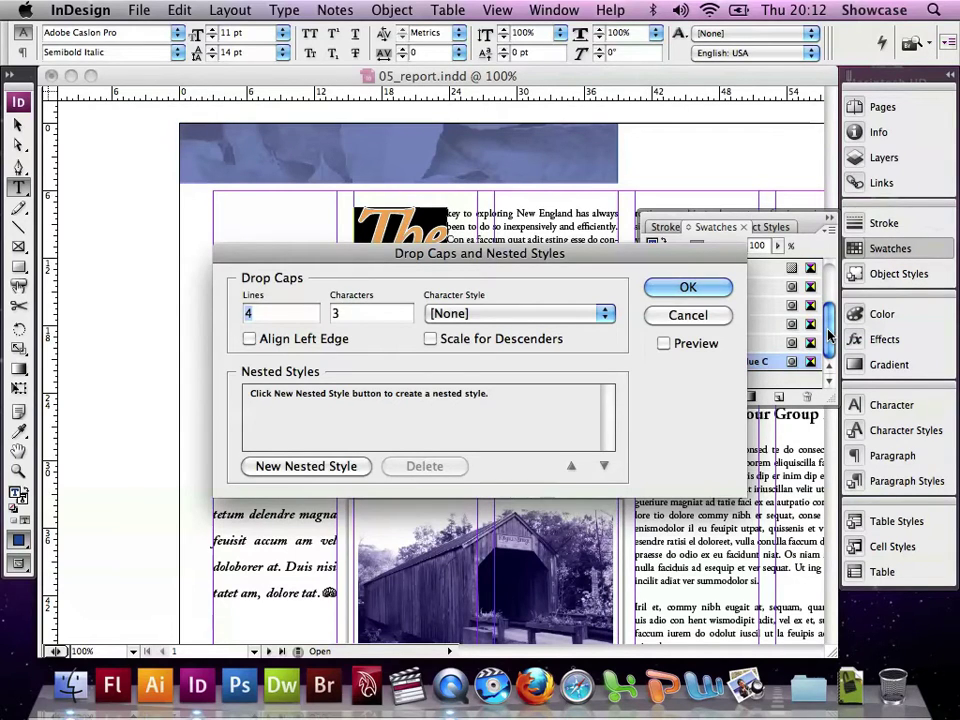
left_click(249, 339)
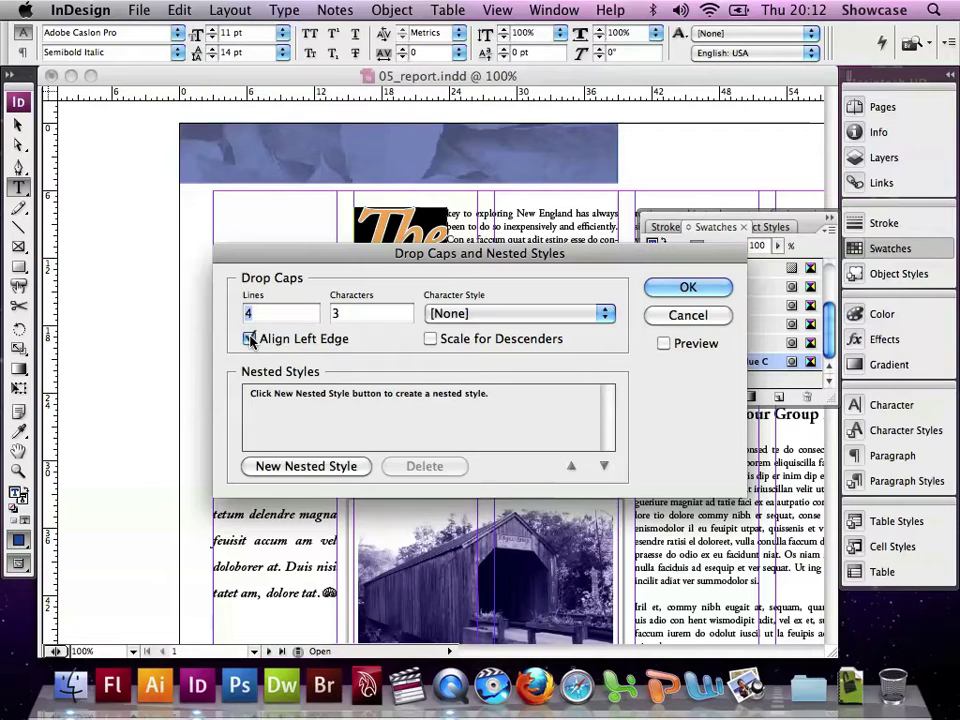
left_click(664, 343)
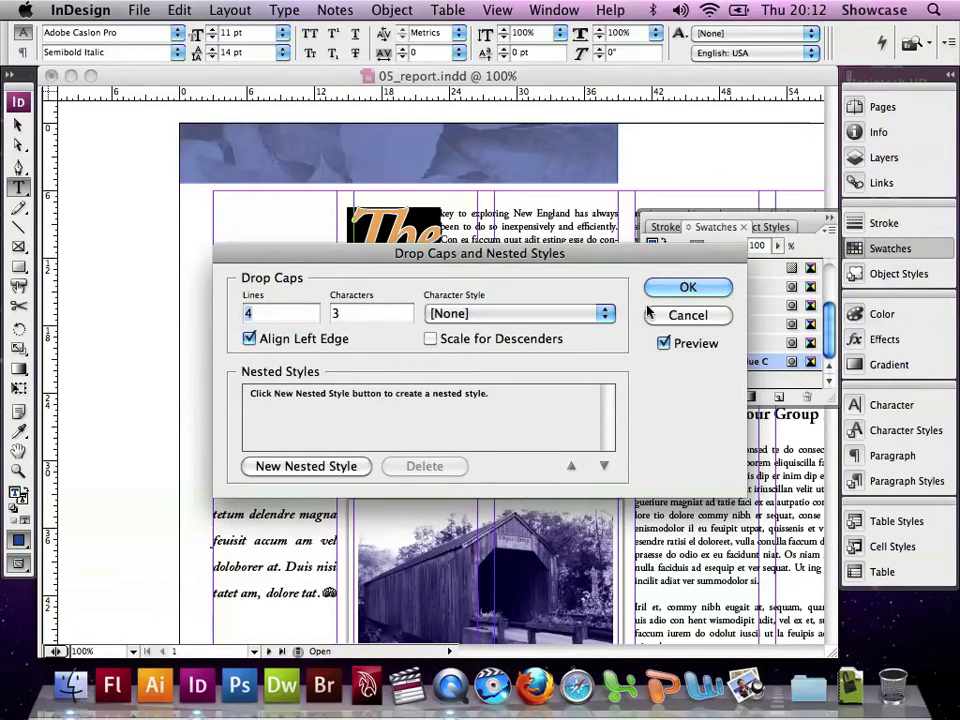
left_click_drag(637, 257, 635, 322)
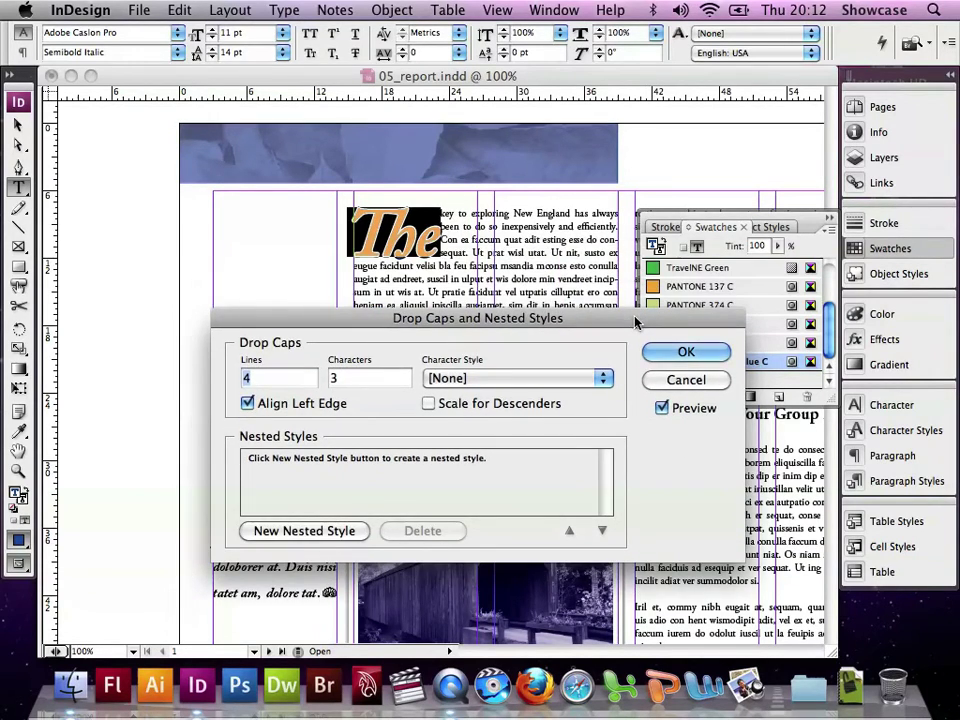
left_click(662, 408)
left_click(662, 408)
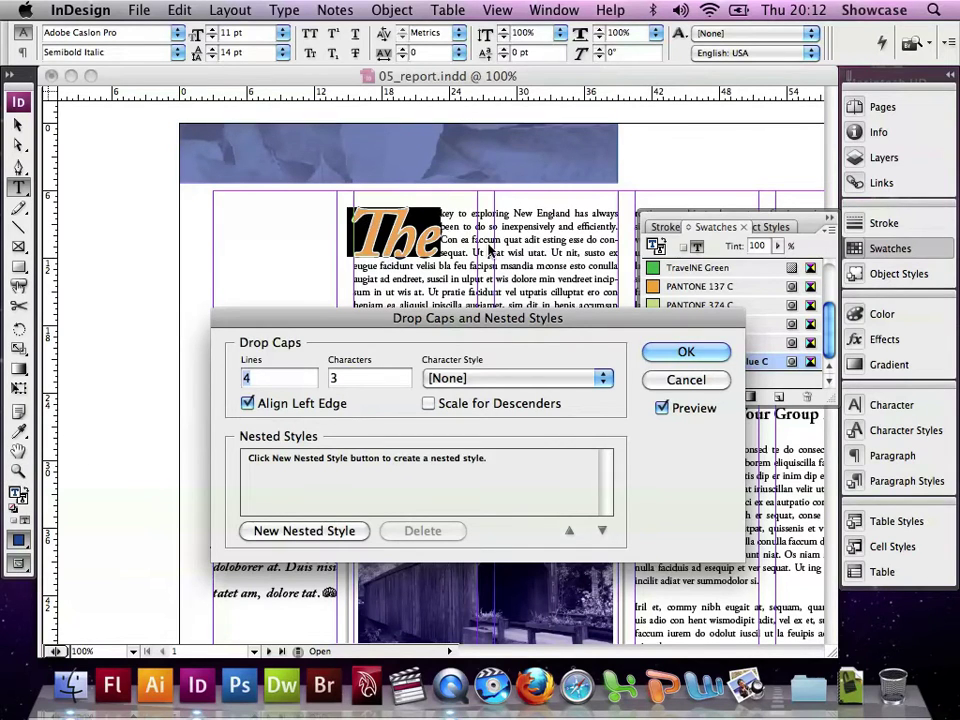
left_click(690, 355)
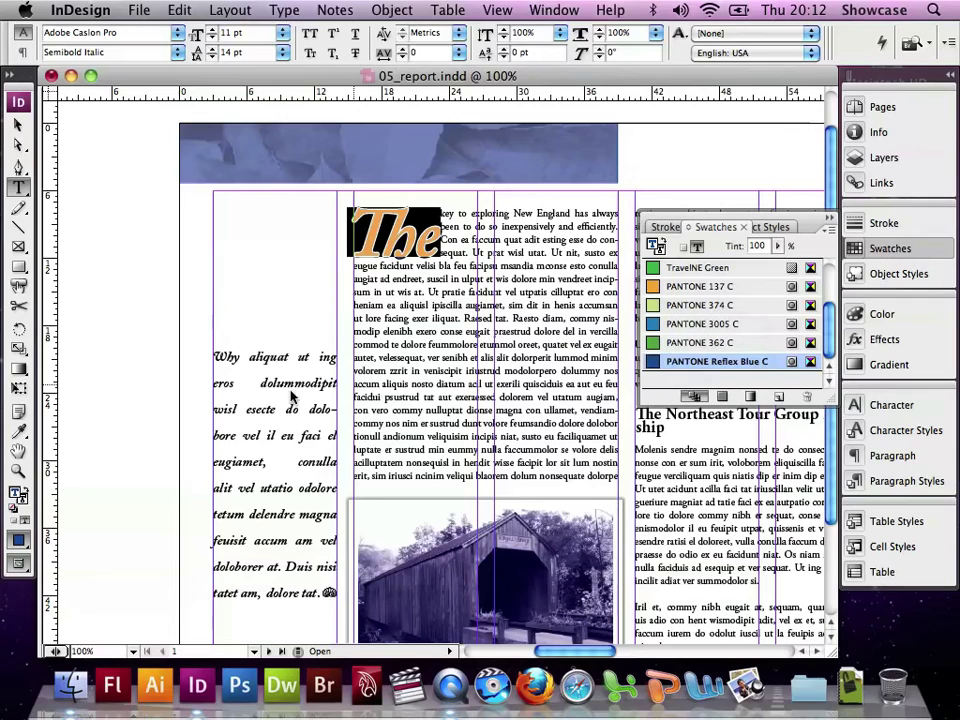
Zoom to about 587% around the drop cap 'The' and collapse the Swatches panel
left_click(18, 470)
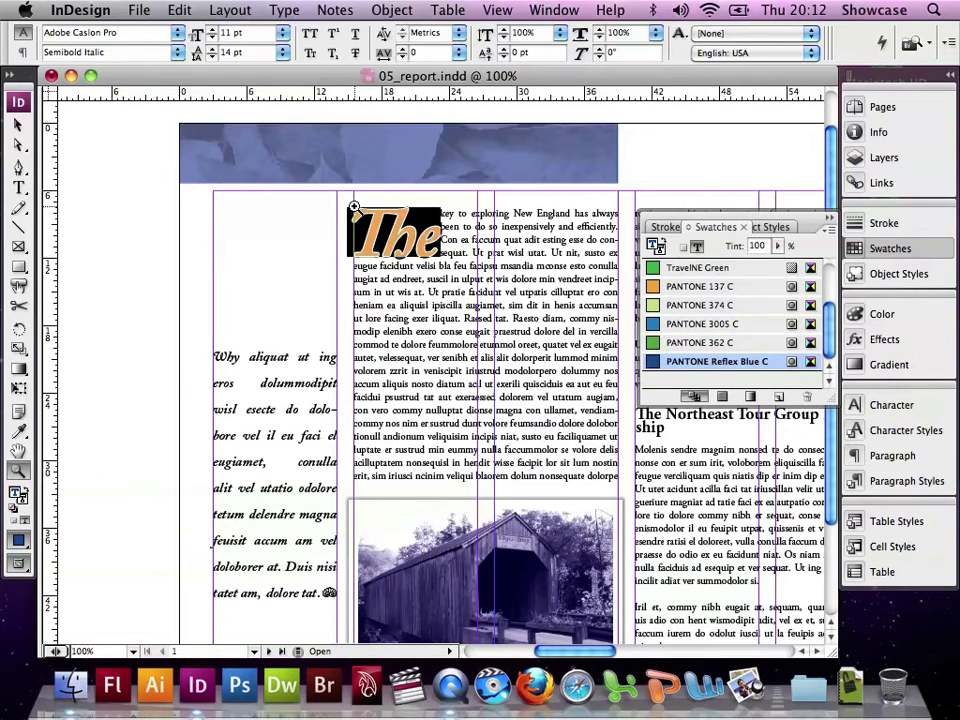
left_click_drag(332, 205, 462, 283)
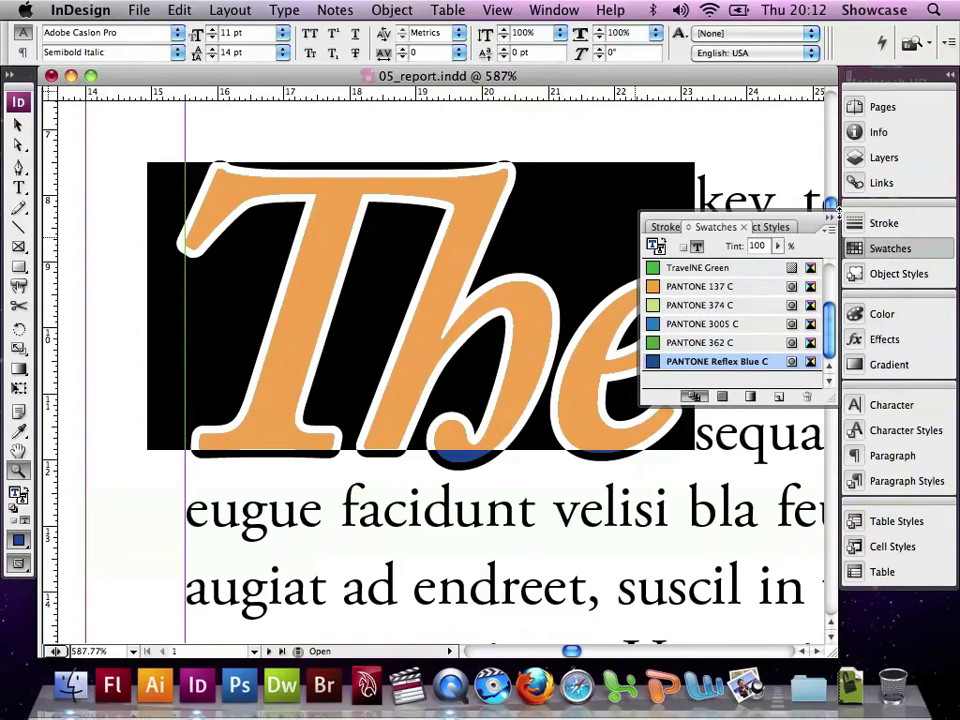
left_click(833, 210)
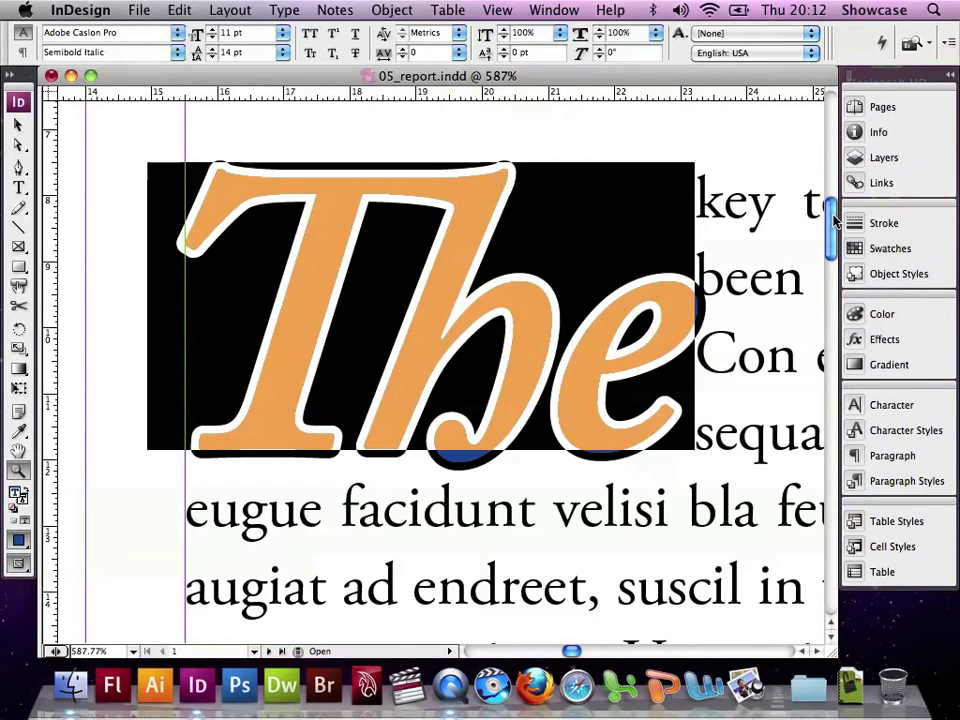